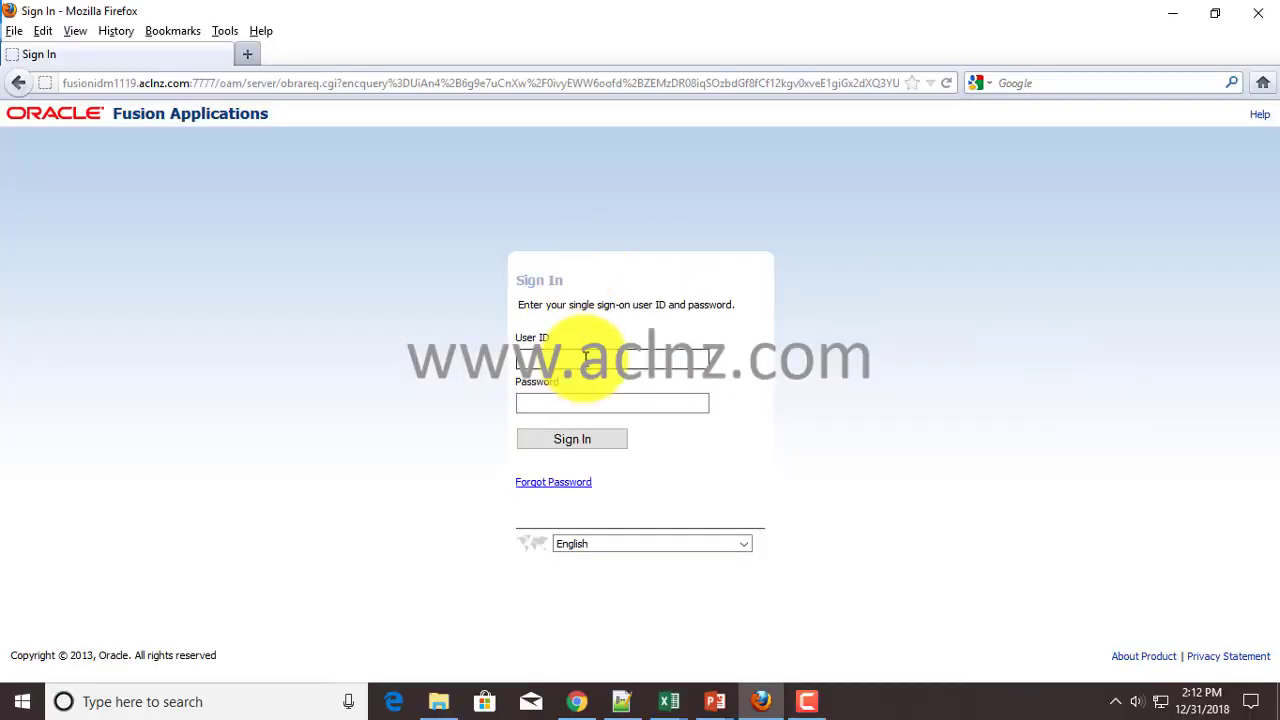
- Sign in to Fusion Applications with the saved faadmin user ID and its password
left_click(593, 352)
type("FA")
left_click(581, 379)
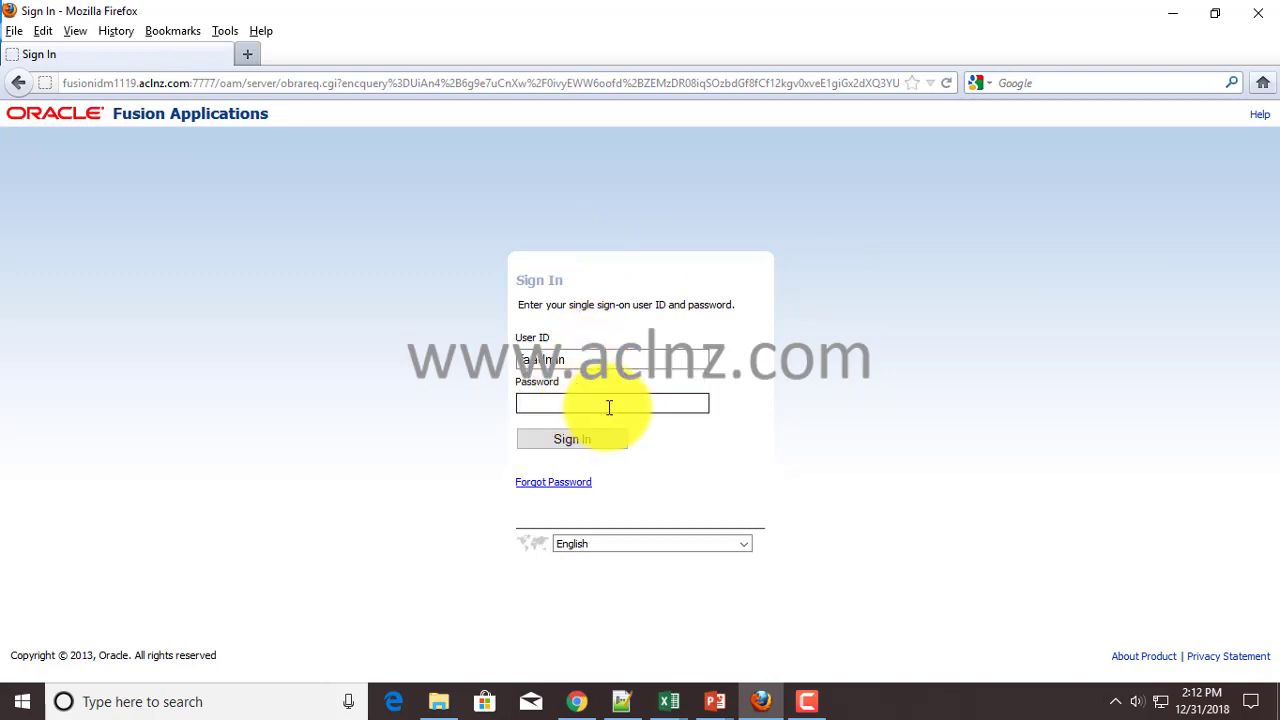
left_click(608, 403)
type("*********")
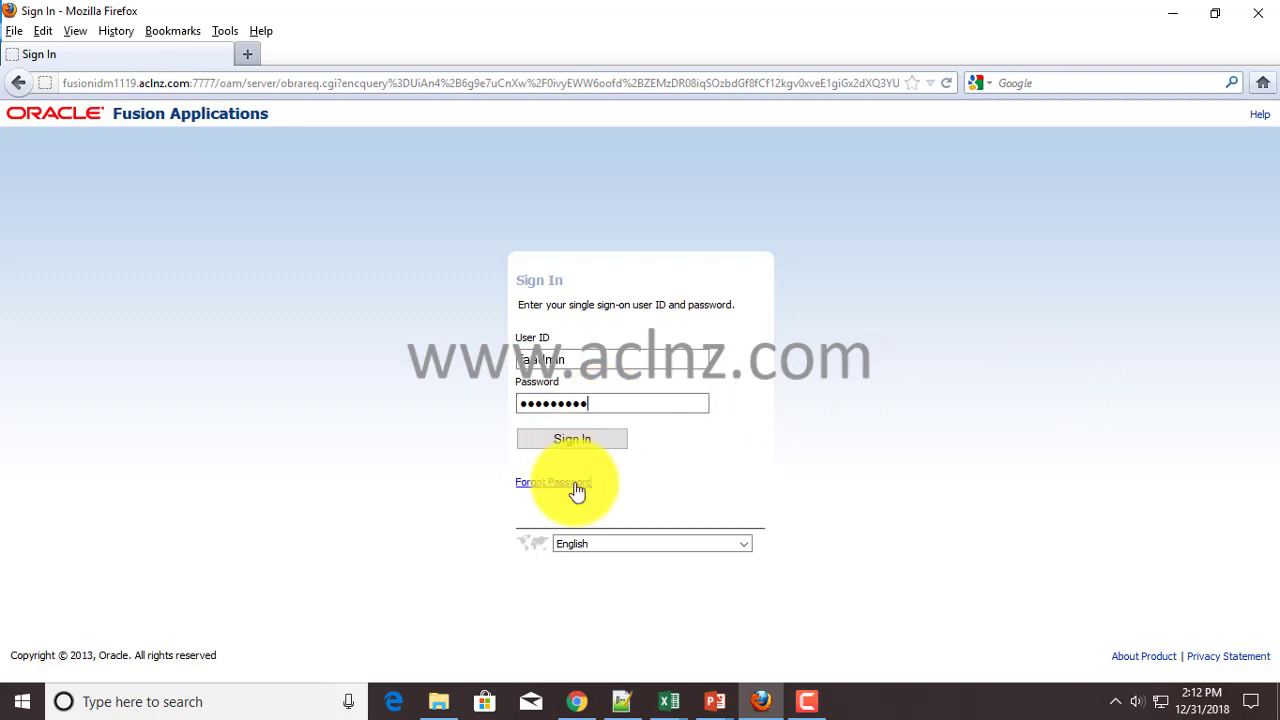
left_click(577, 450)
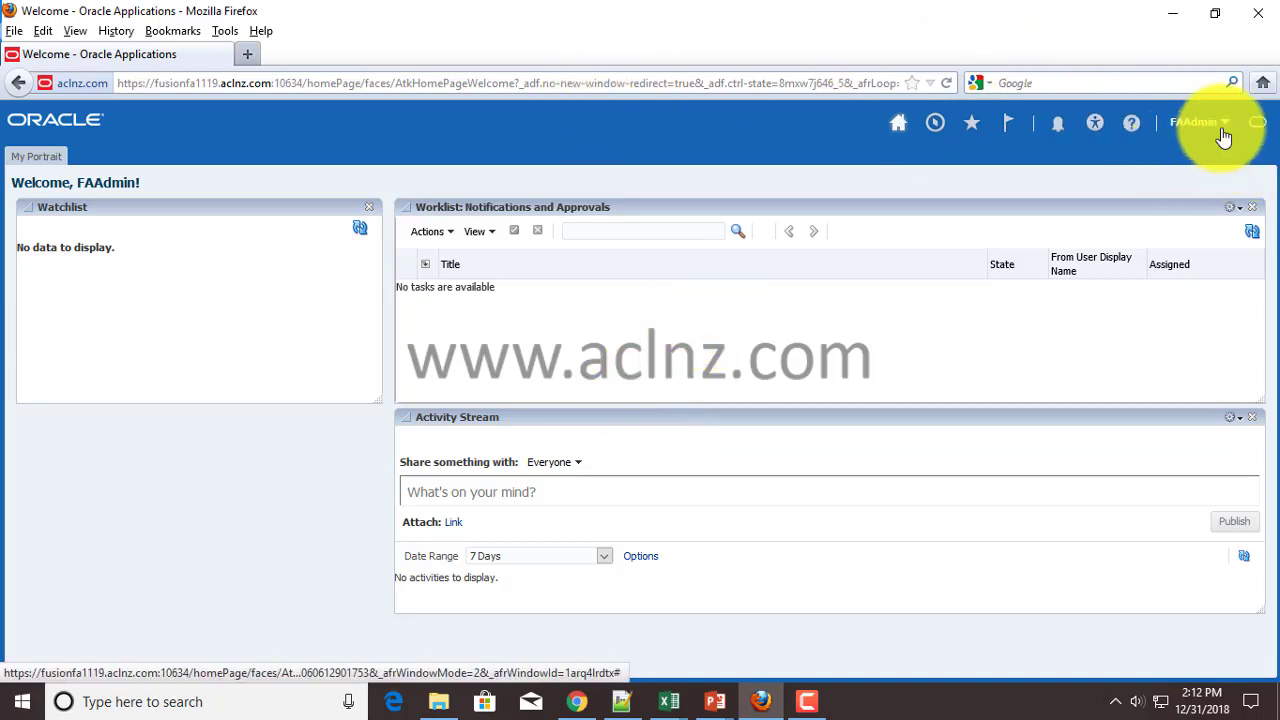
- Open the FAAdmin Settings and Actions menu from the welcome page
left_click(1222, 137)
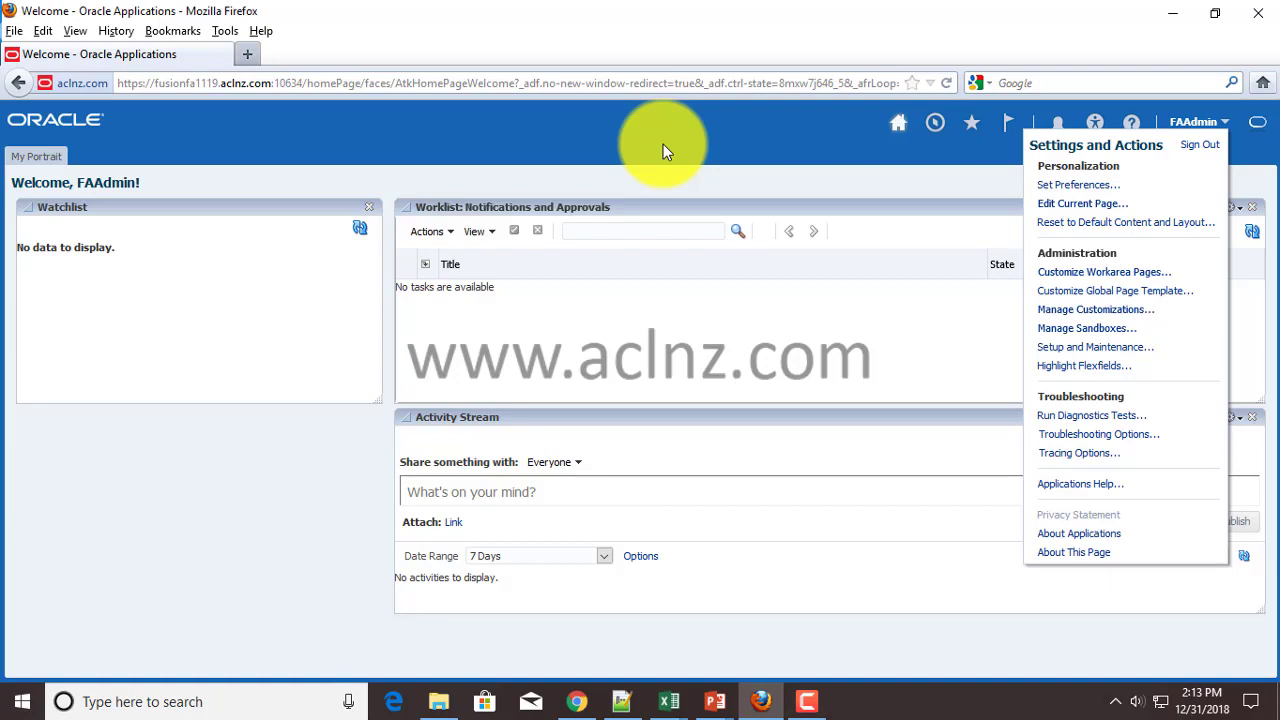
- Close the Settings and Actions menu, returning to the welcome page
left_click(663, 145)
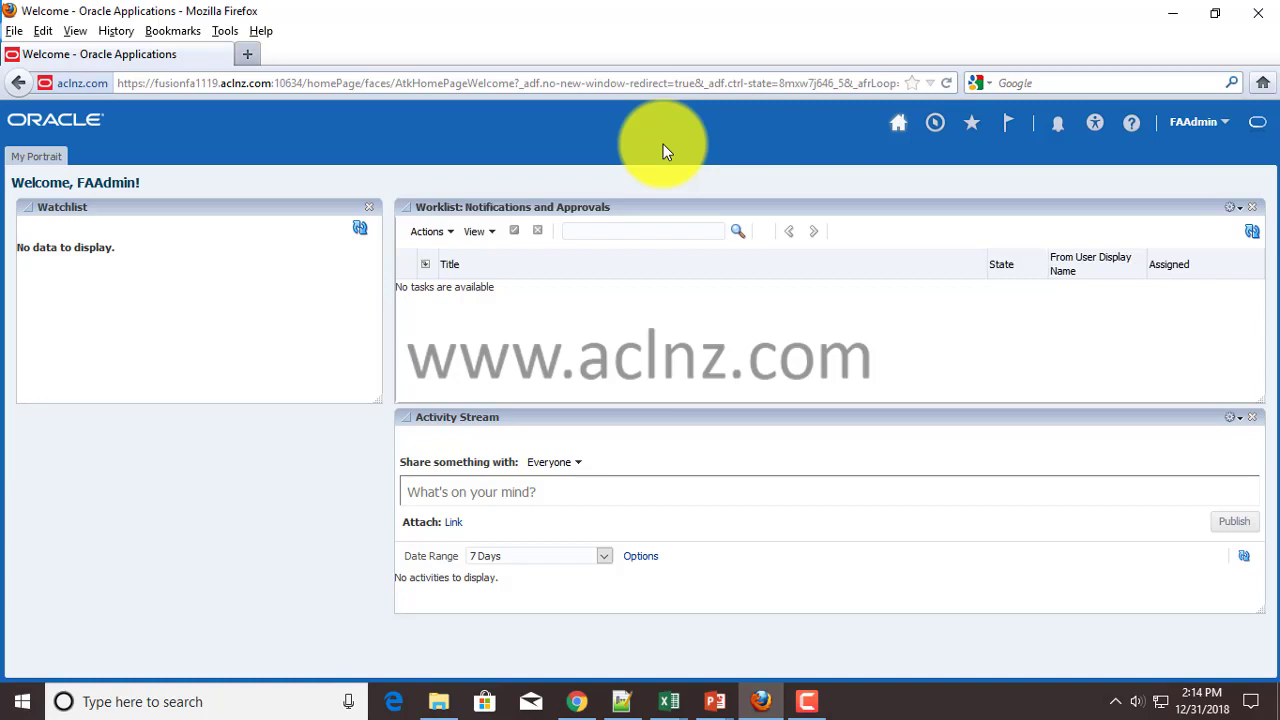
- Load the Oracle Identity Manager Self Service console in a new tab
left_click(251, 57)
type("http://fusionidm1119.aclnz.com:7777/oim")
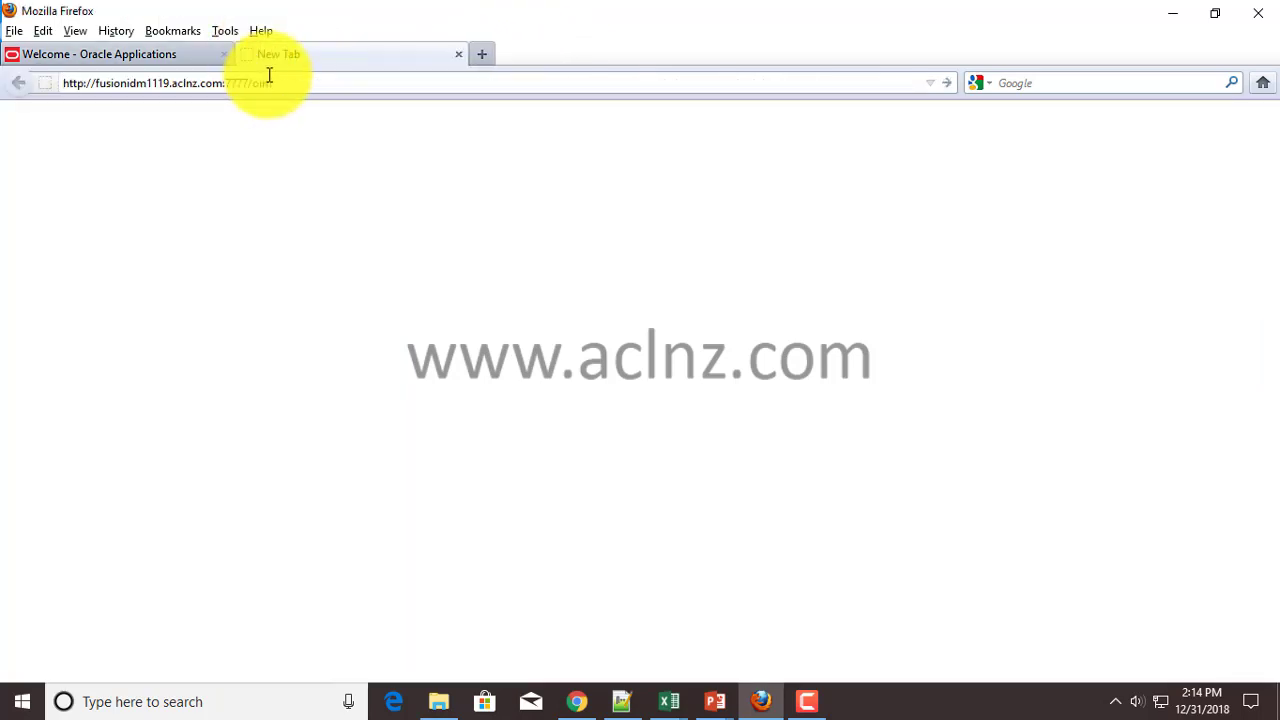
key("Return")
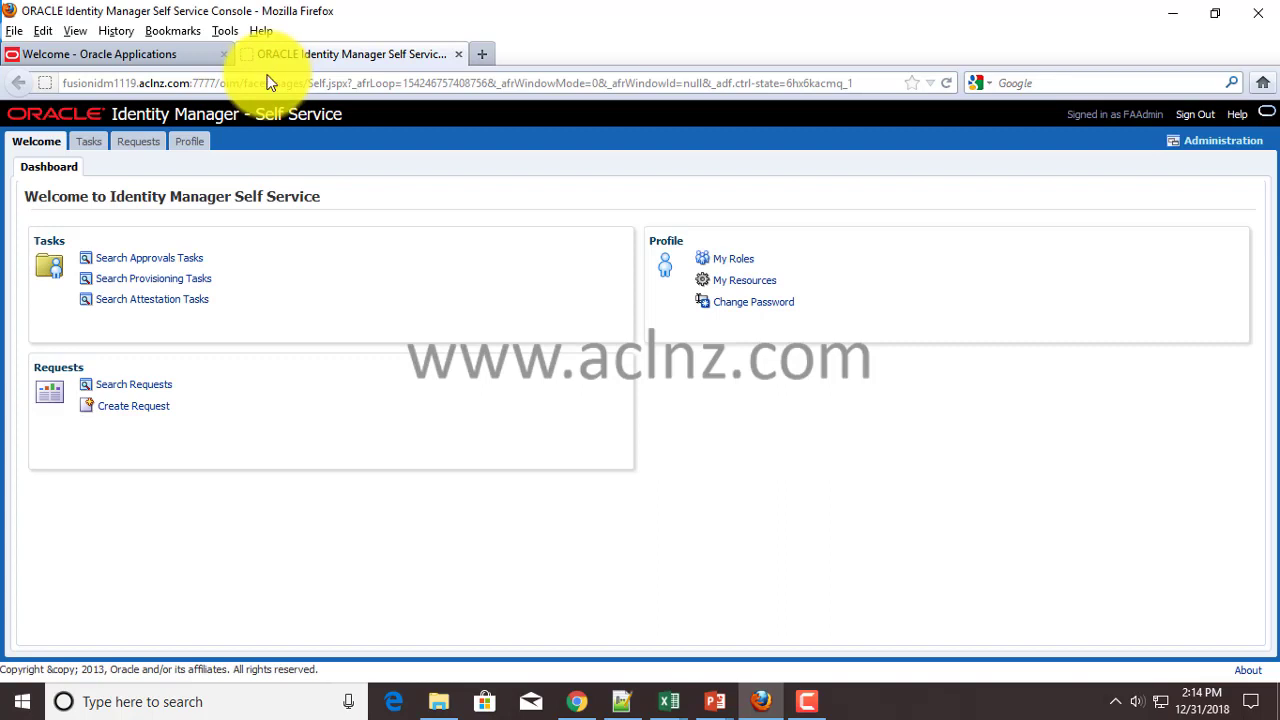
- Review the signed-in user's direct and indirect role memberships under My Roles
left_click(732, 262)
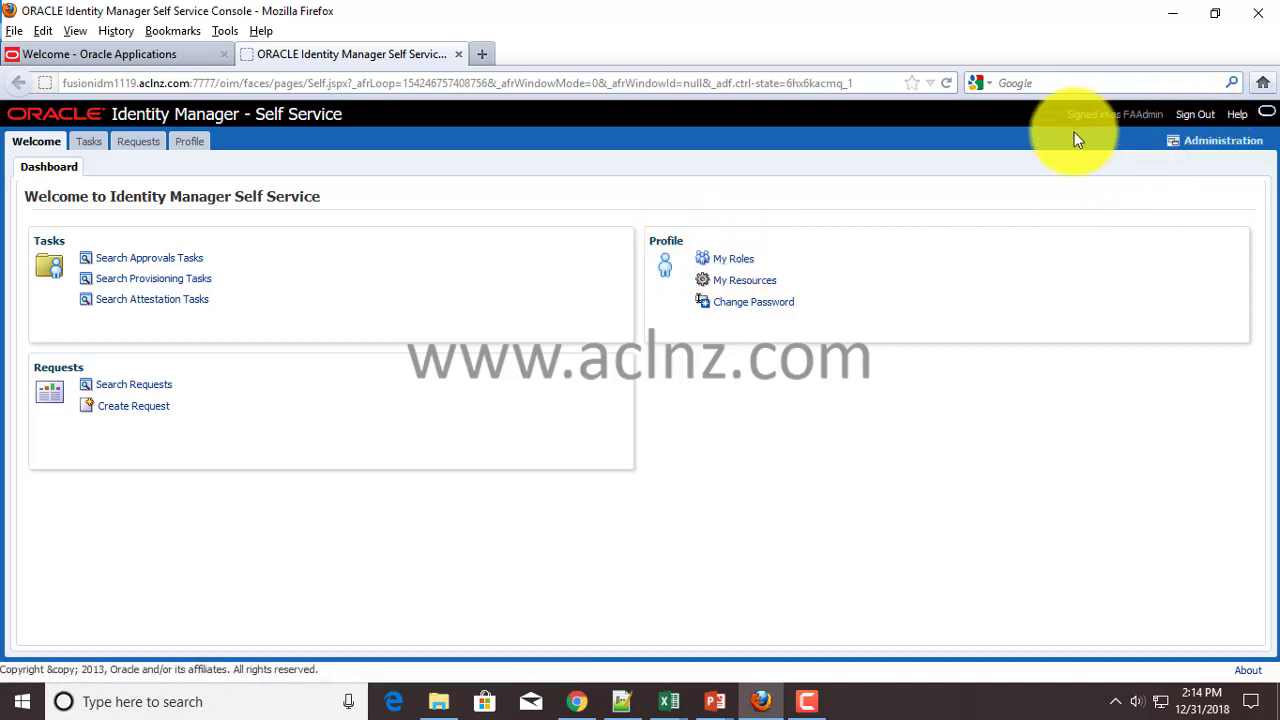
left_click(729, 262)
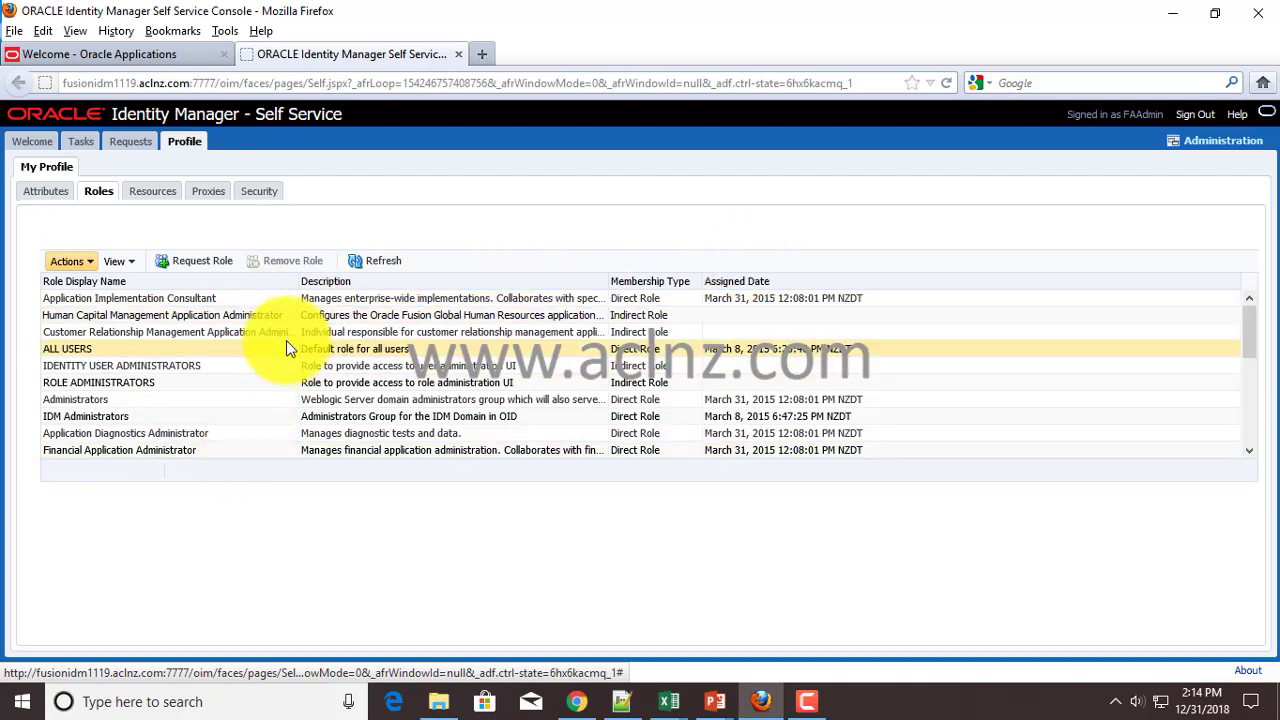
scroll(286, 340, "down", 1)
scroll(285, 342, "down", 6)
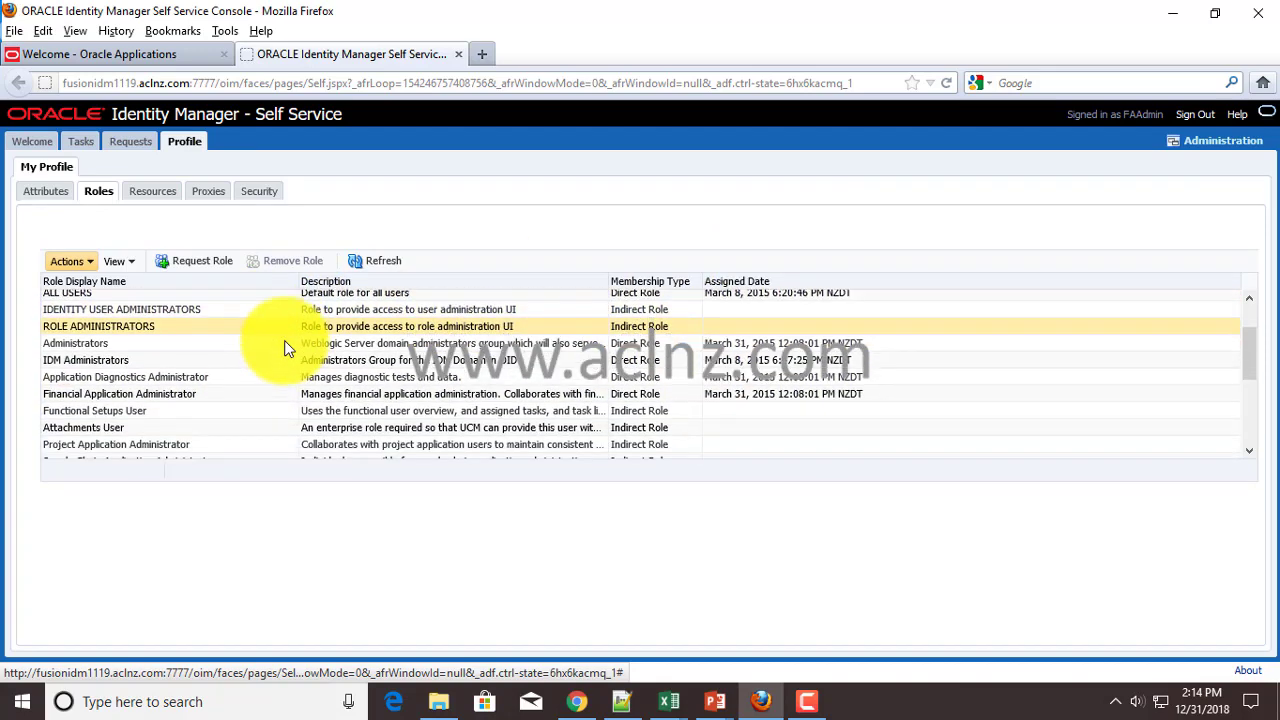
scroll(279, 346, "down", 3)
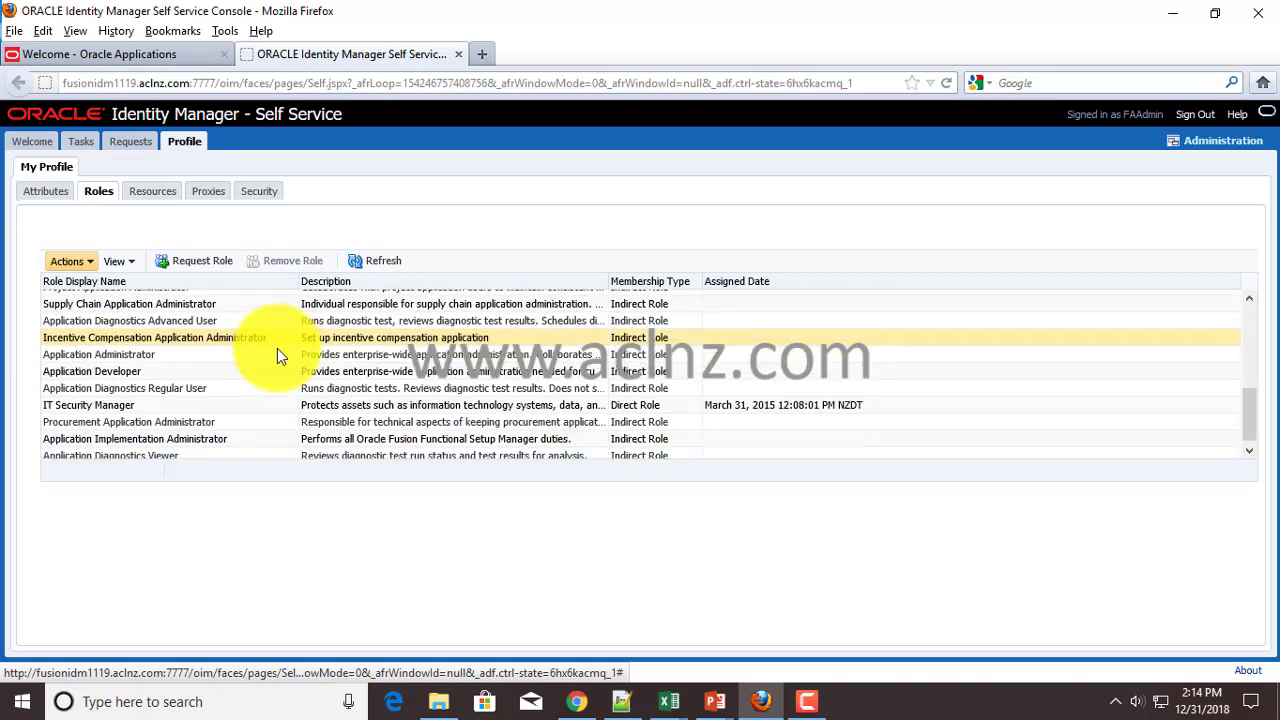
scroll(277, 358, "up", 4)
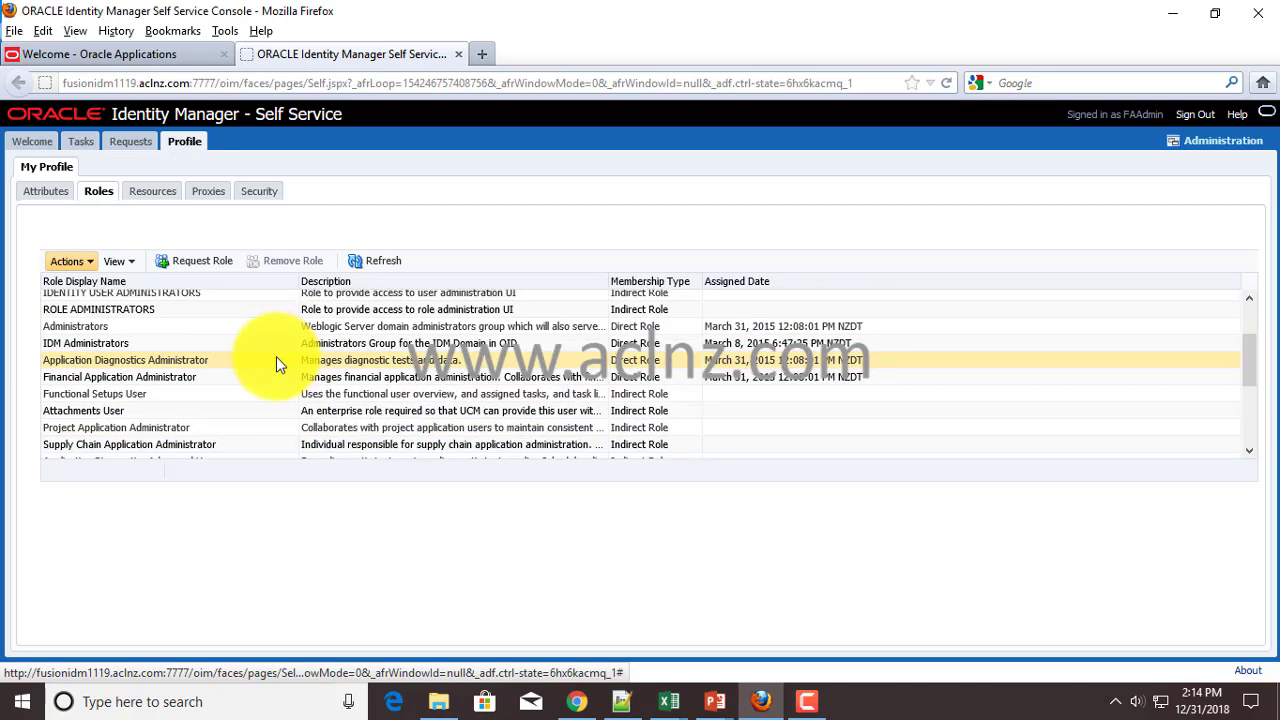
scroll(276, 356, "up", 1)
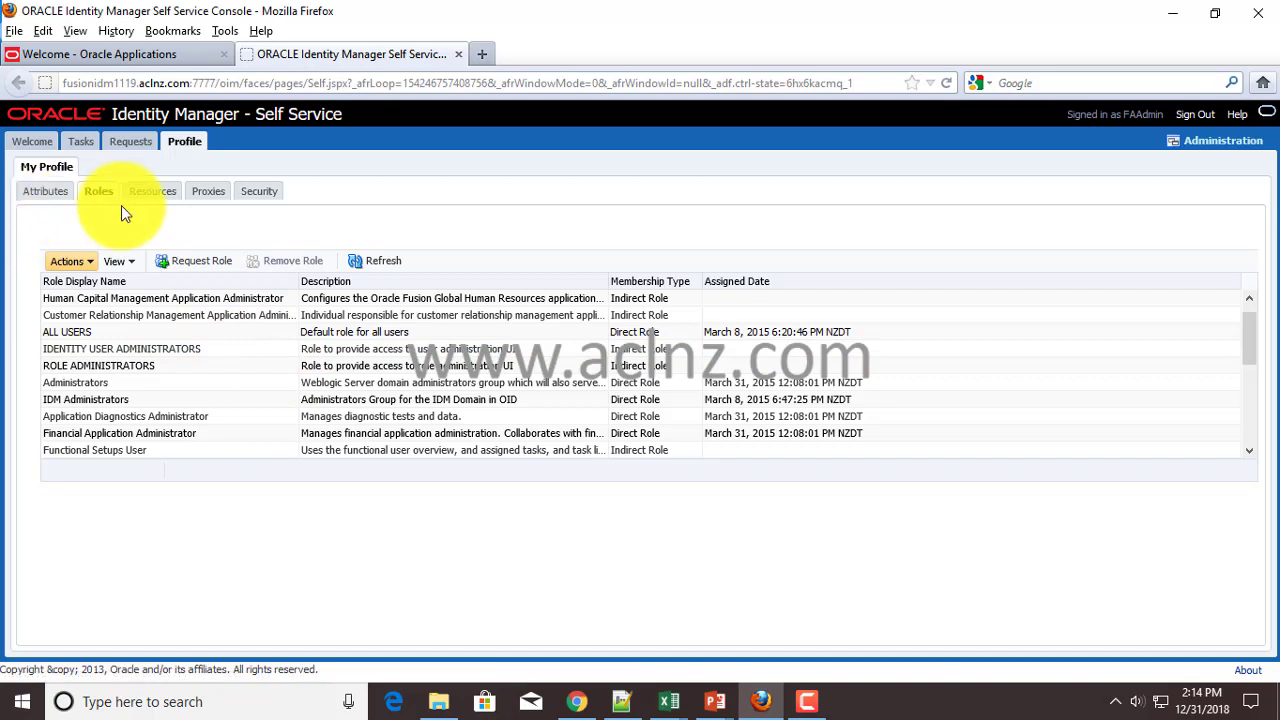
- In Delegated Administration, advanced-search users by login FAADMIN and select the FAAdmin result
left_click(32, 148)
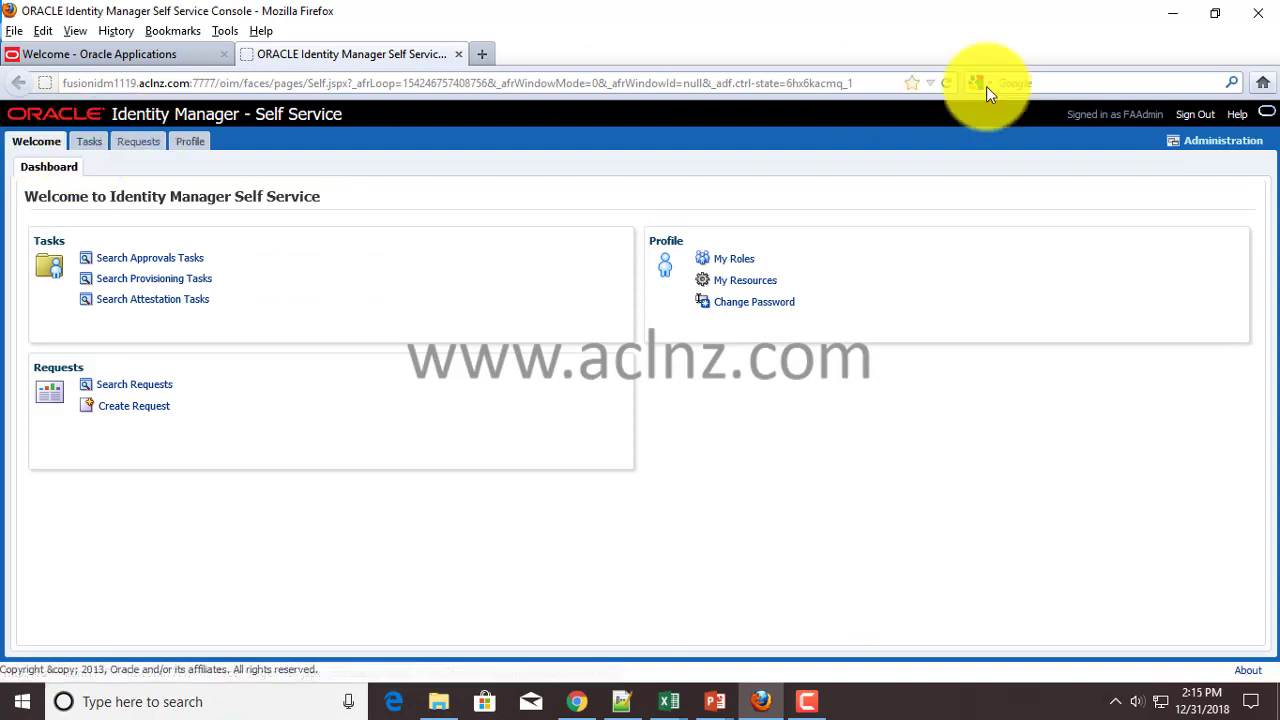
left_click(1210, 146)
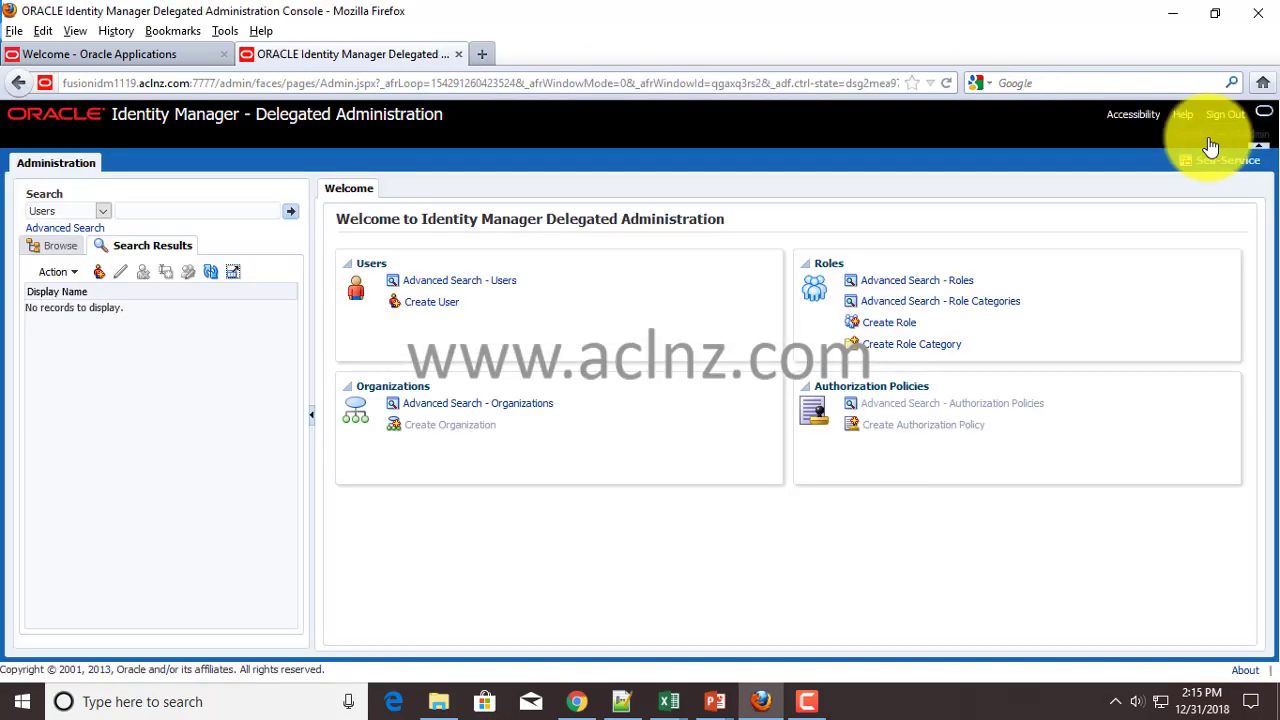
left_click(478, 284)
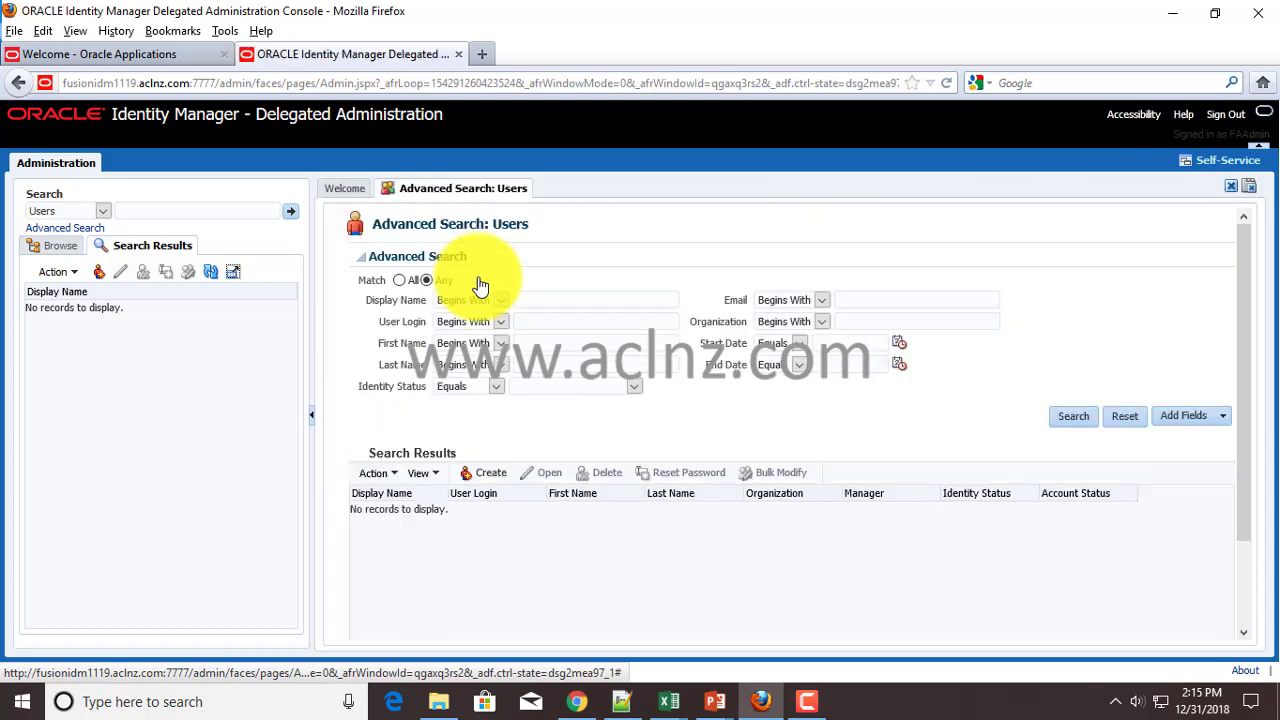
left_click(575, 323)
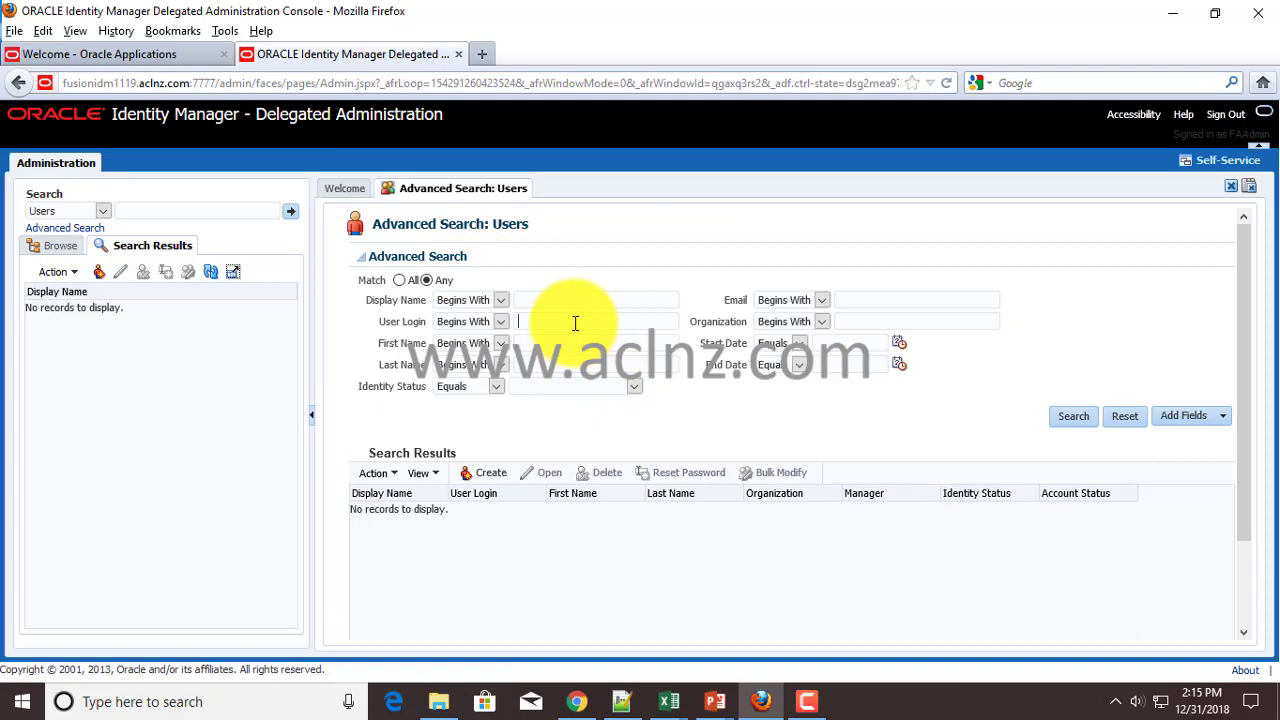
type("FA")
left_click(555, 340)
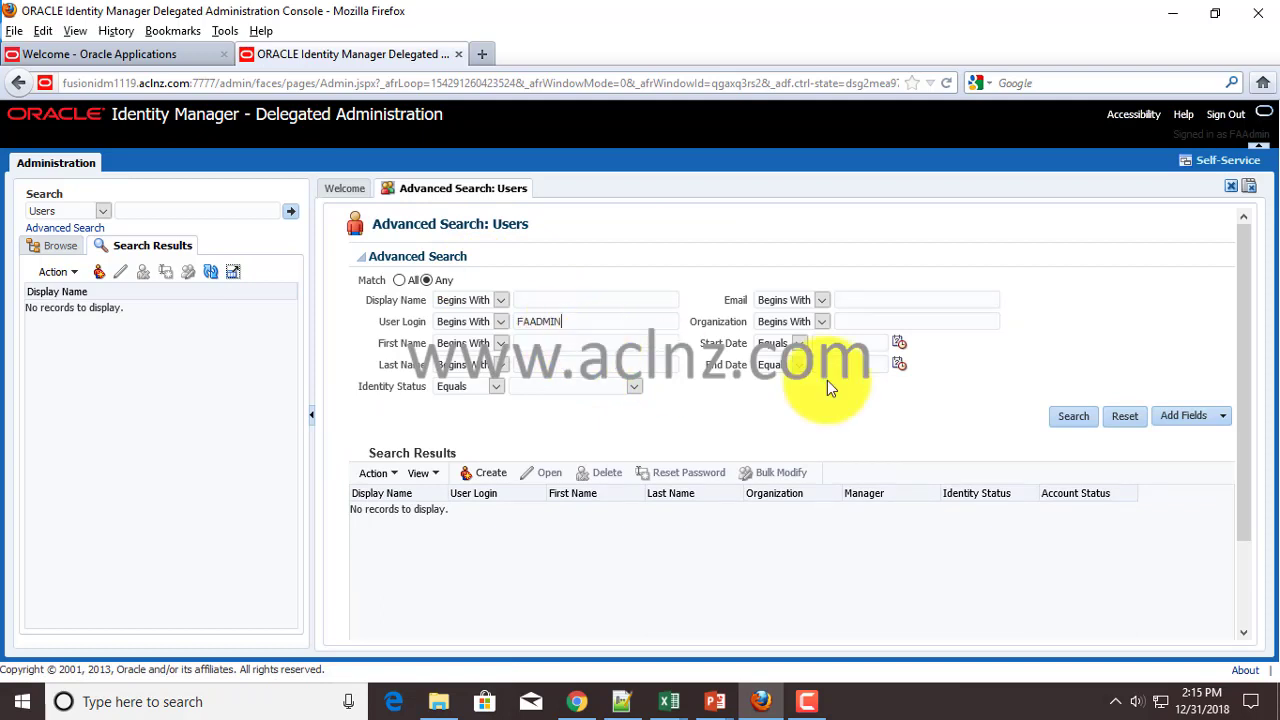
left_click(1074, 417)
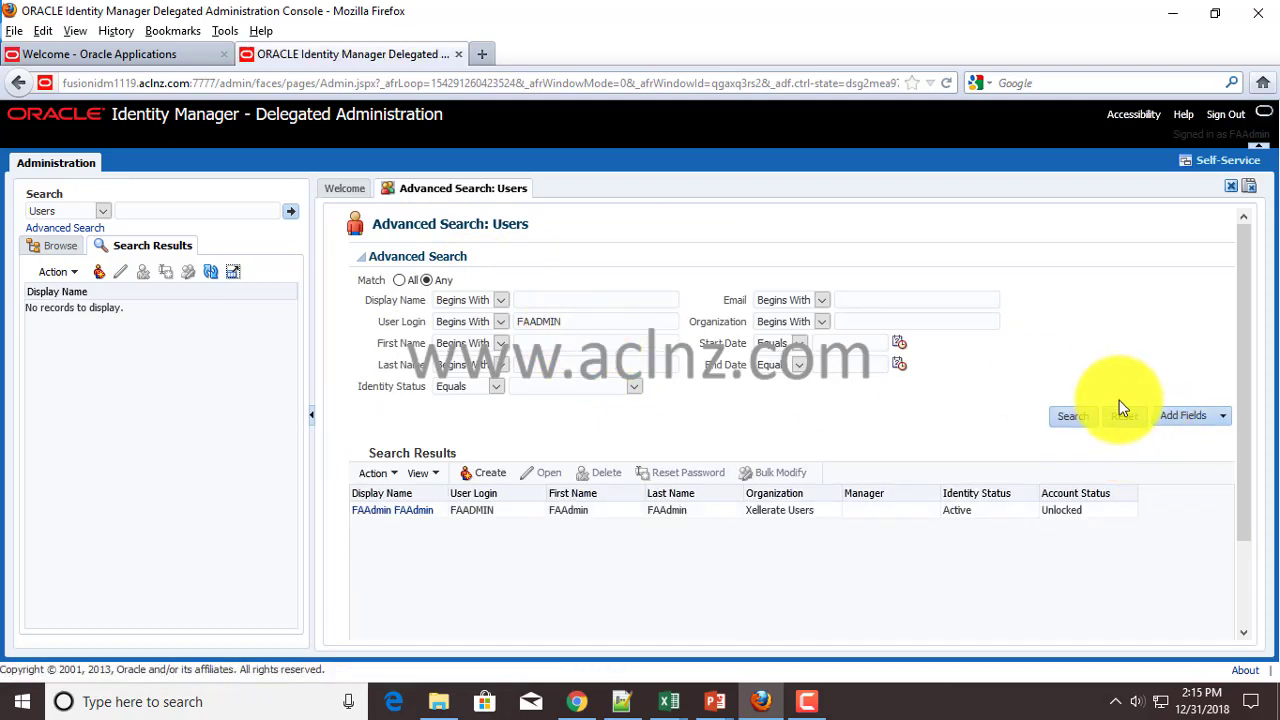
left_click(417, 515)
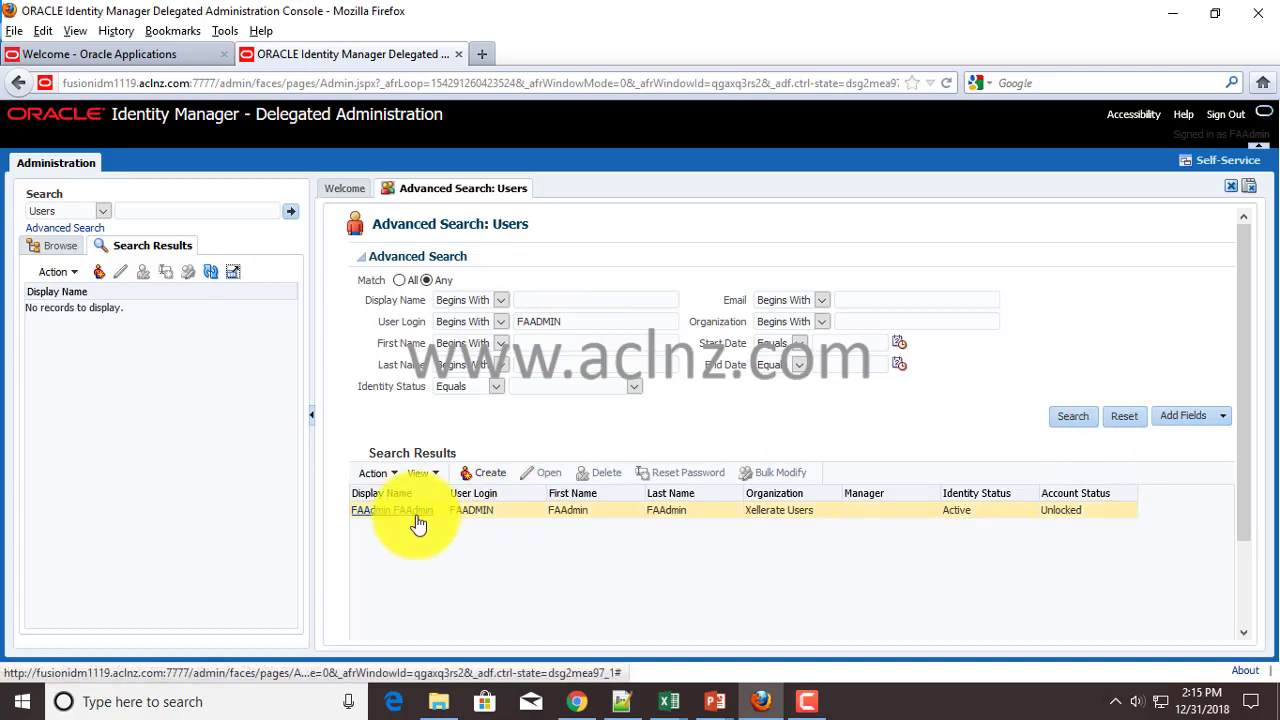
- Browse FAAdmin's Roles tab, expanding then collapsing Application Implementation Consultant's child roles
left_click(418, 518)
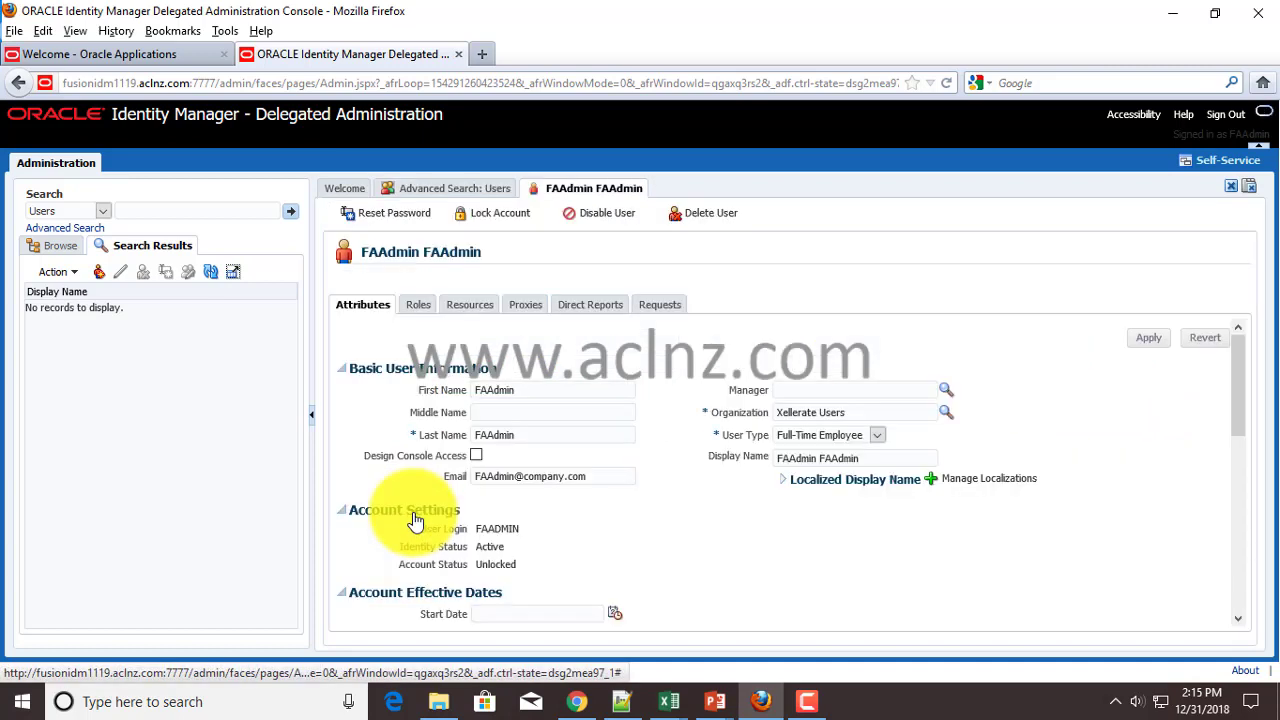
left_click(423, 312)
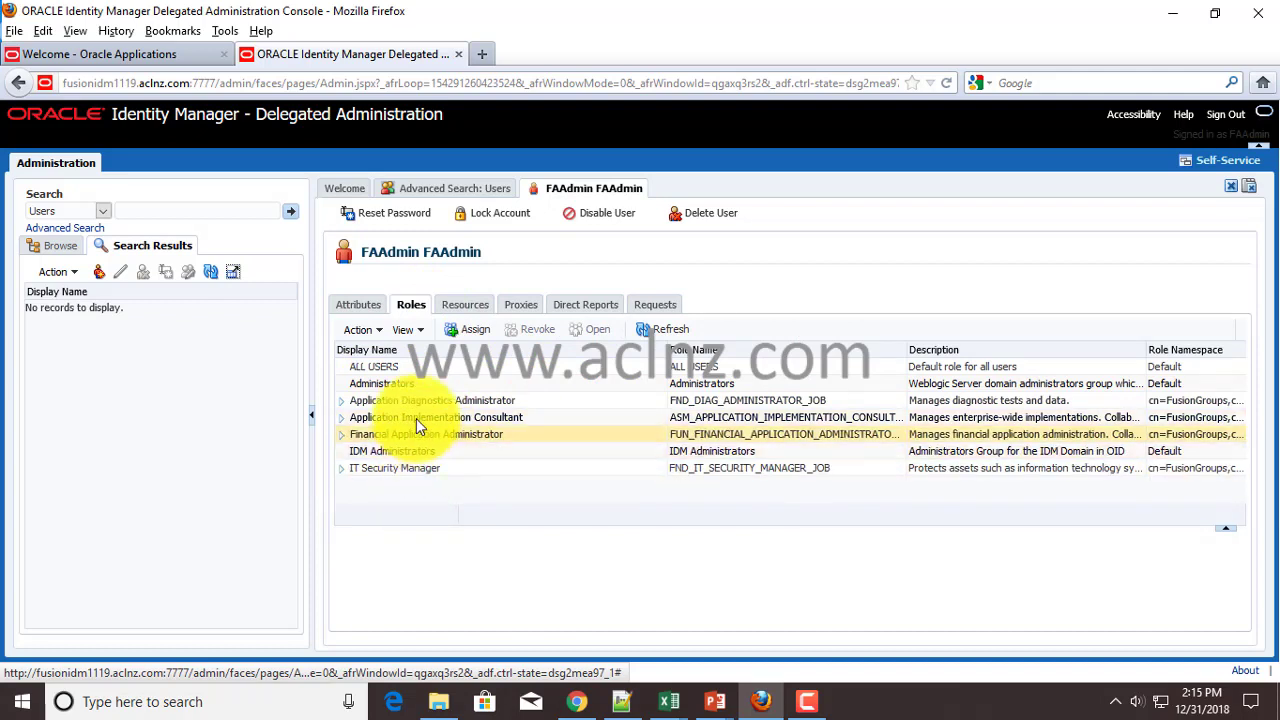
left_click(342, 419)
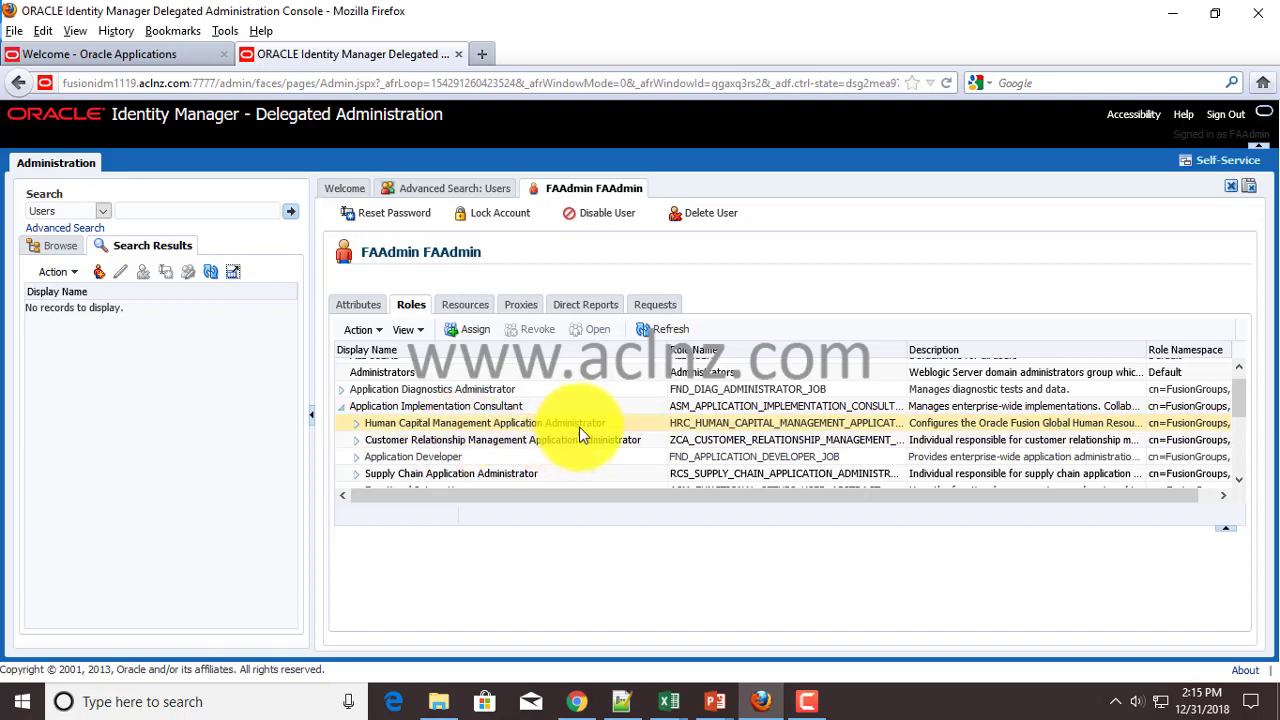
scroll(644, 424, "down", 1)
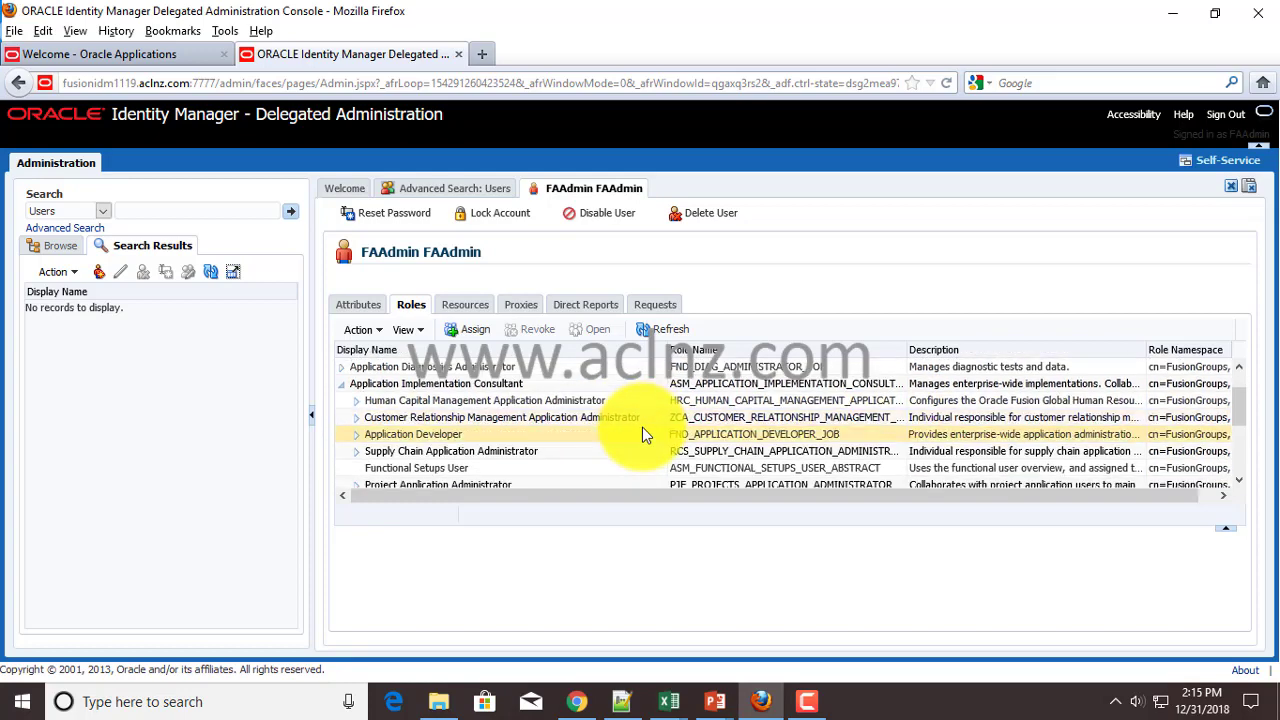
scroll(642, 425, "down", 2)
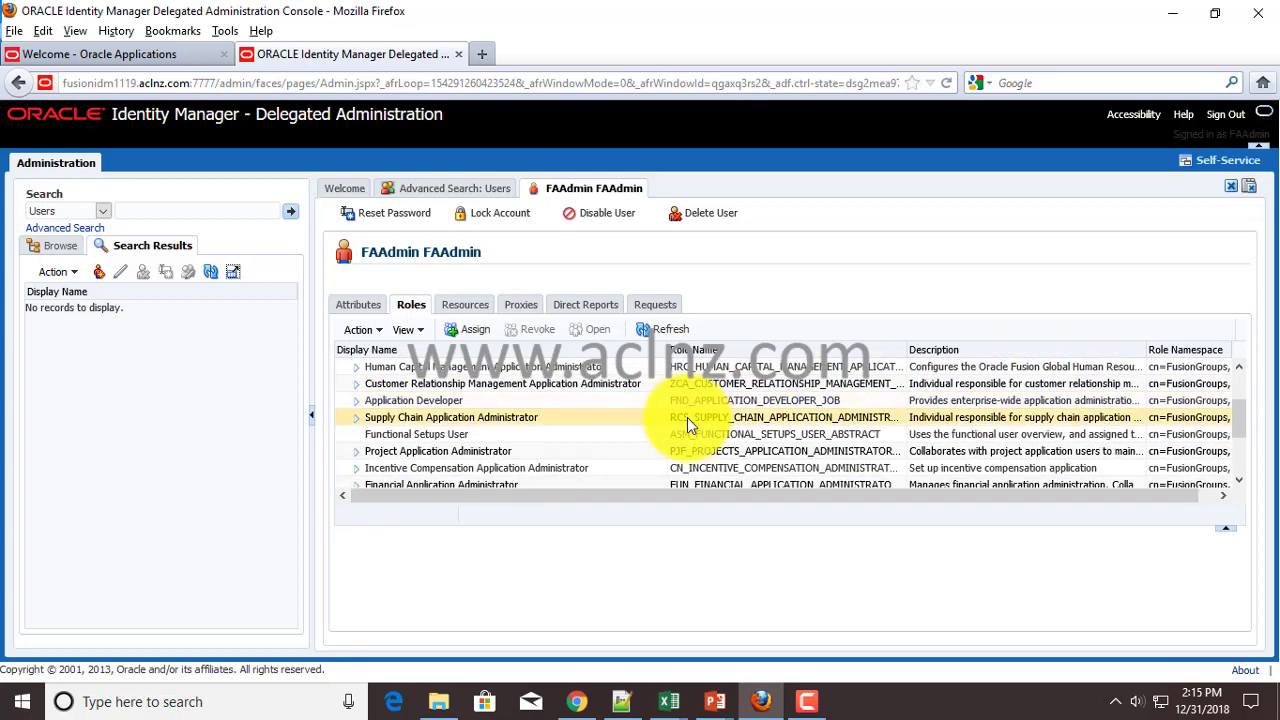
scroll(687, 417, "down", 1)
scroll(590, 455, "down", 1)
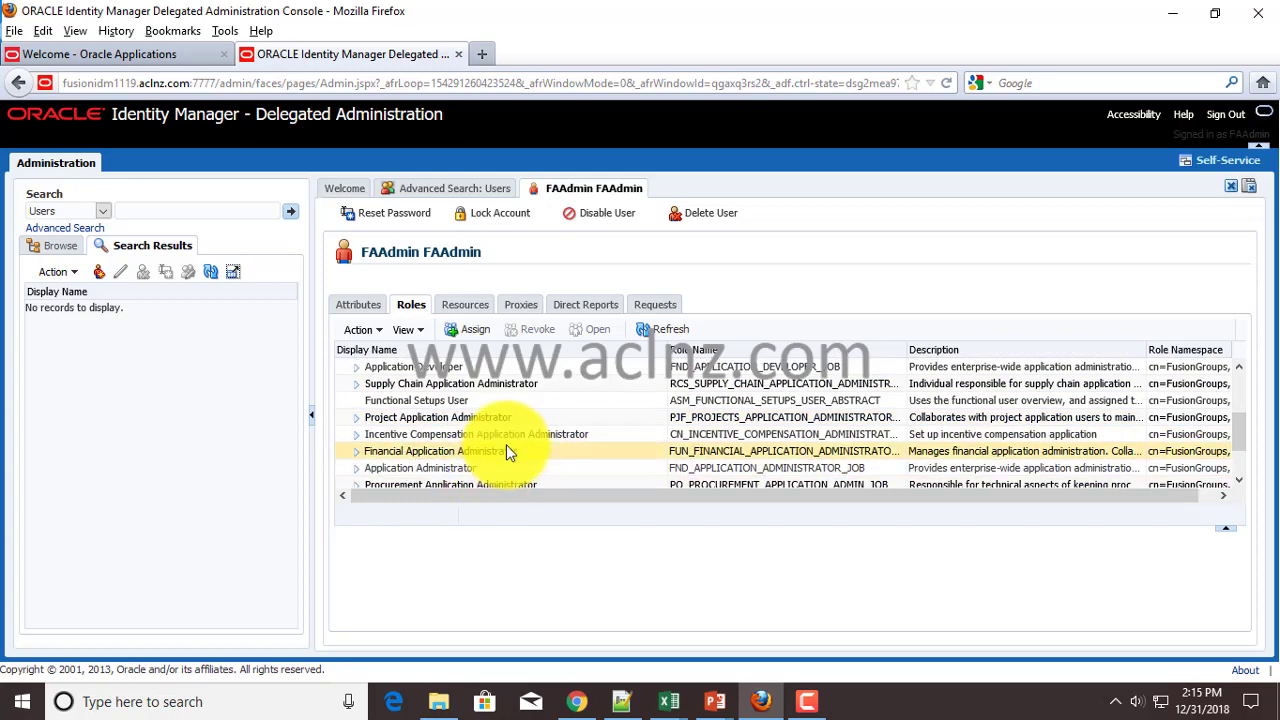
scroll(506, 452, "down", 2)
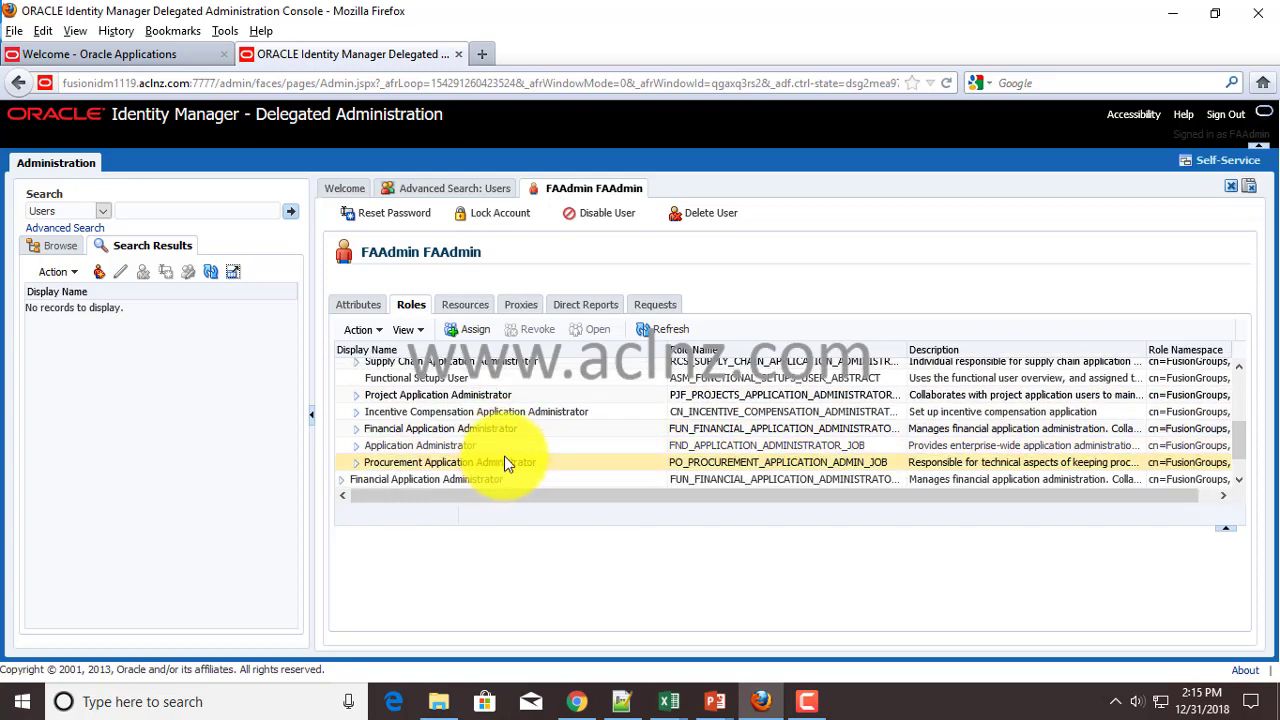
scroll(505, 457, "up", 4)
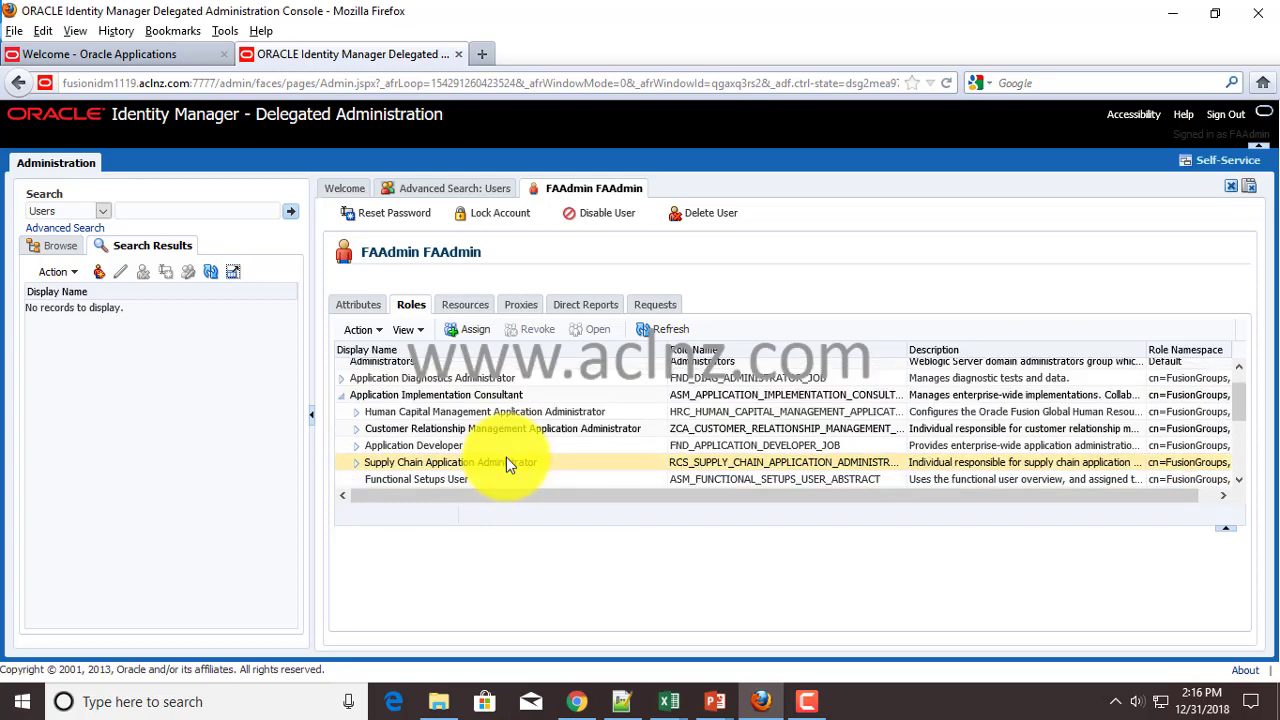
left_click(341, 395)
scroll(360, 395, "up", 1)
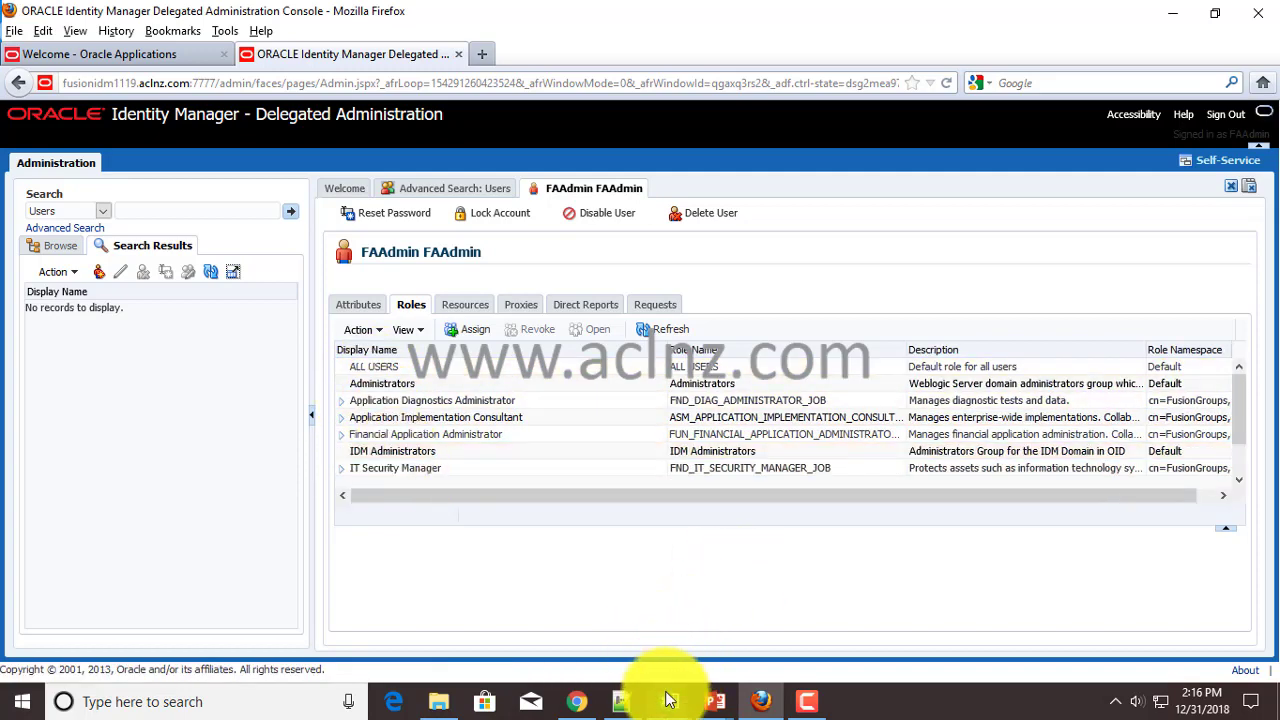
- Bring up 1_User_and_Roles.xlsx and select C2:C8 to review FAADMIN's seven role names
mouse_move(669, 700)
left_click(737, 650)
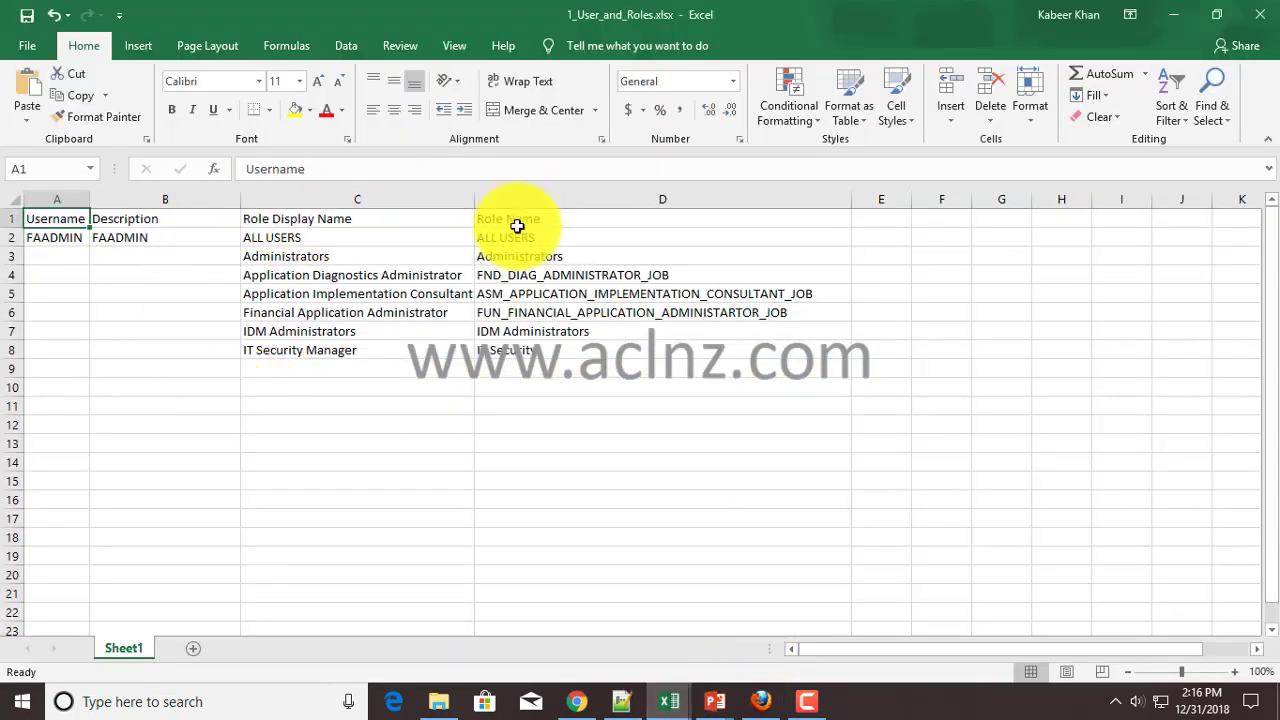
left_click(63, 386)
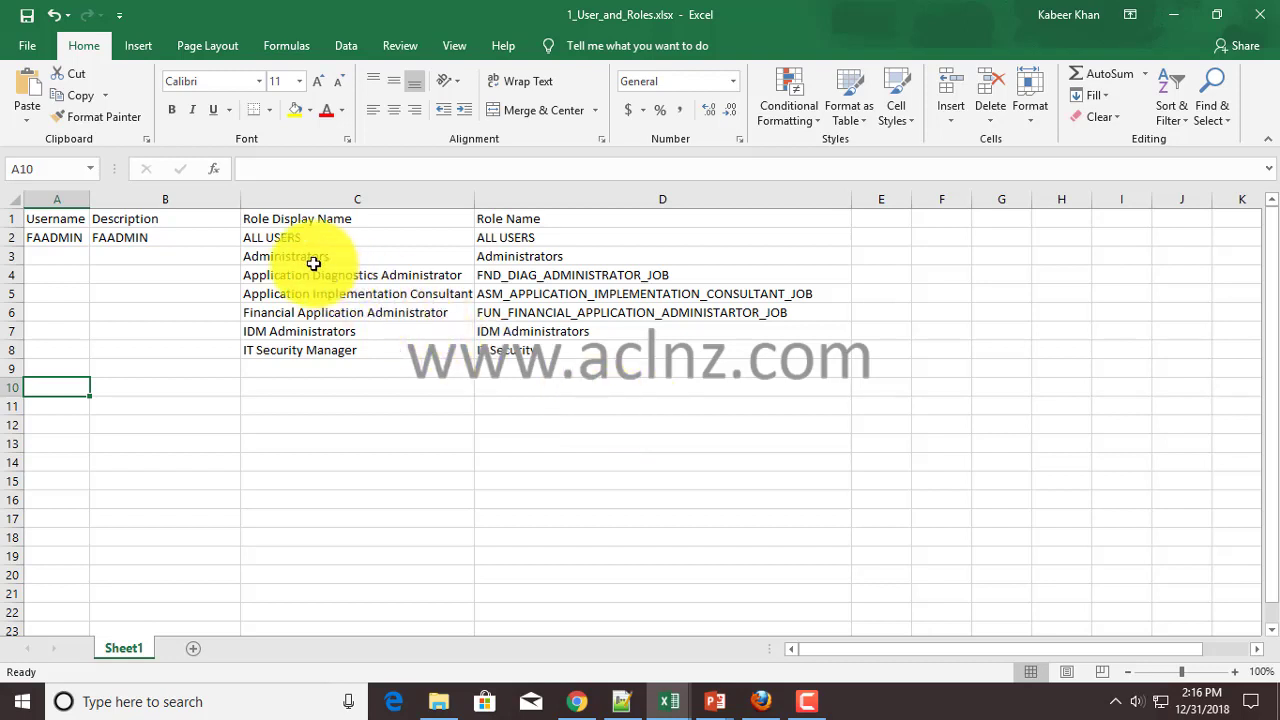
left_click_drag(309, 237, 304, 352)
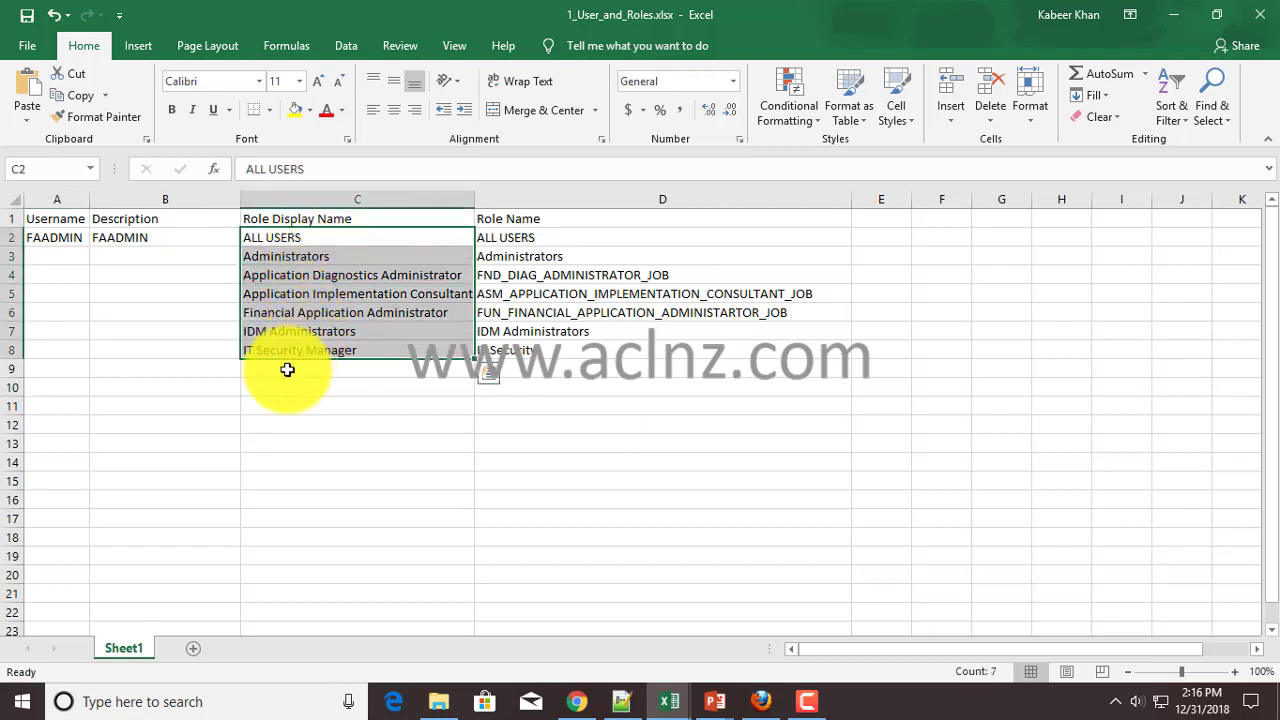
left_click(57, 384)
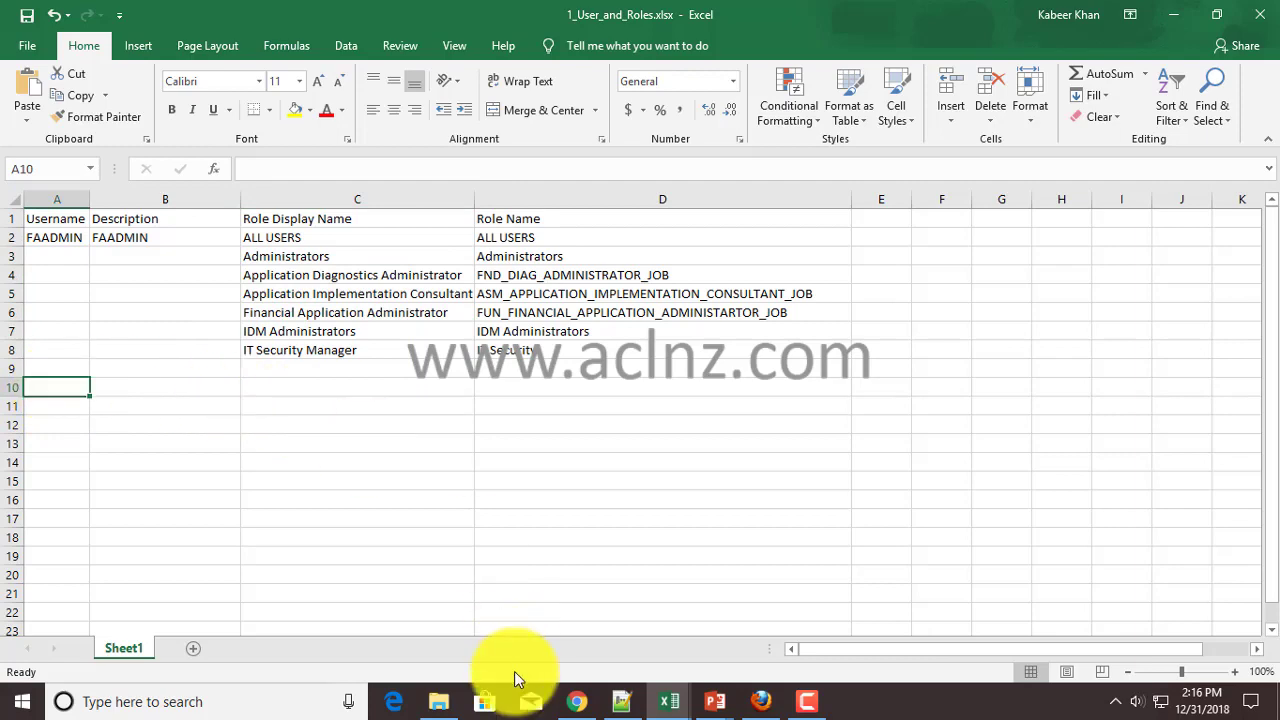
- Sign out of both the FAAdmin OIM session and Fusion Applications
left_click(760, 701)
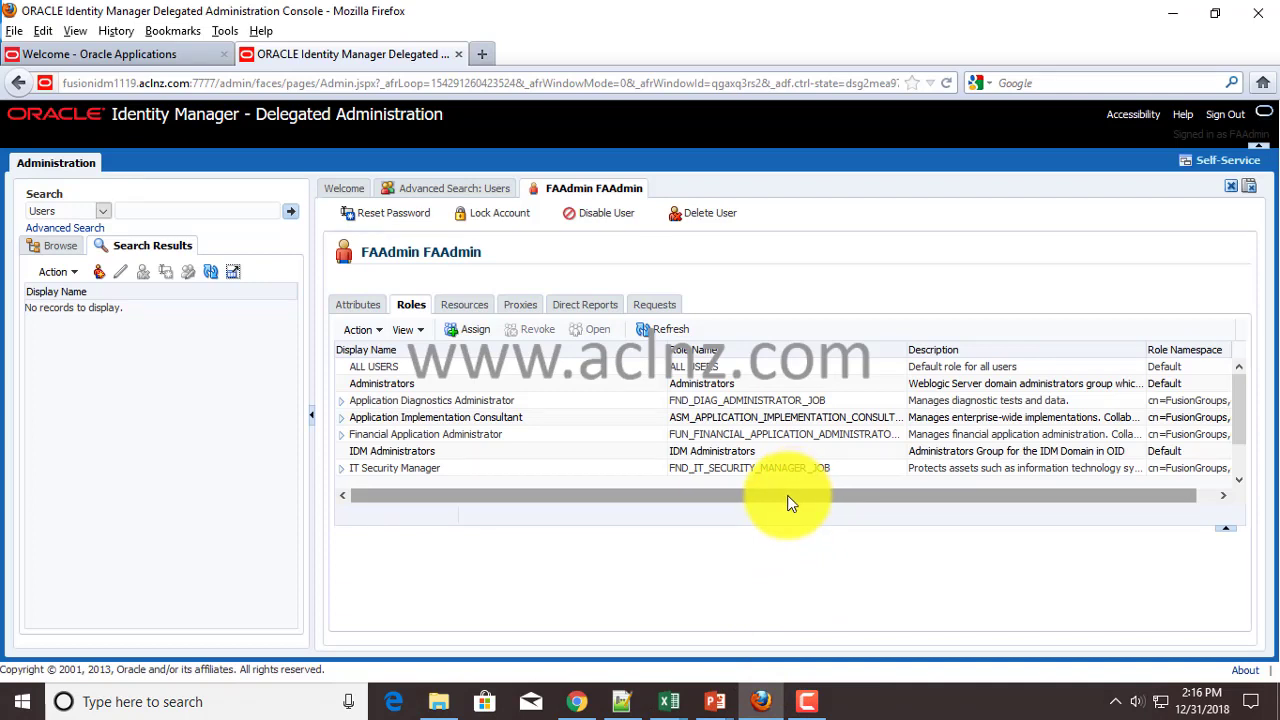
left_click_drag(790, 502, 665, 512)
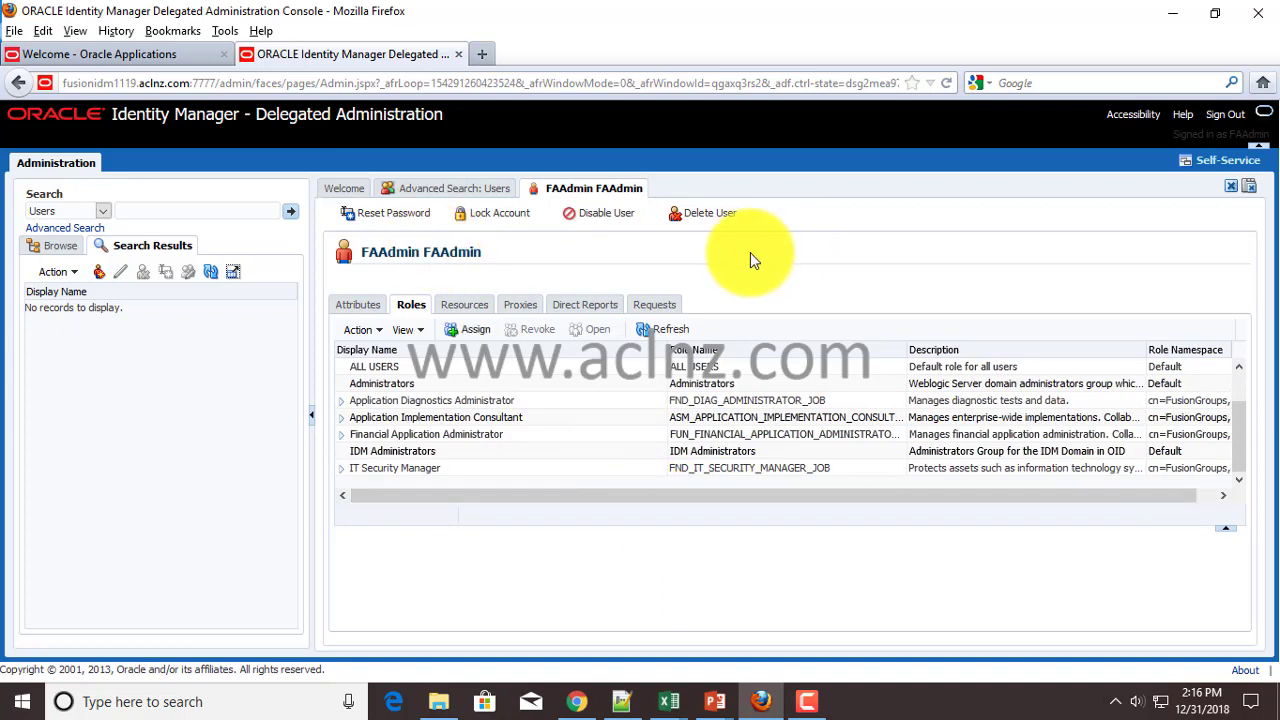
left_click(1226, 118)
left_click(150, 56)
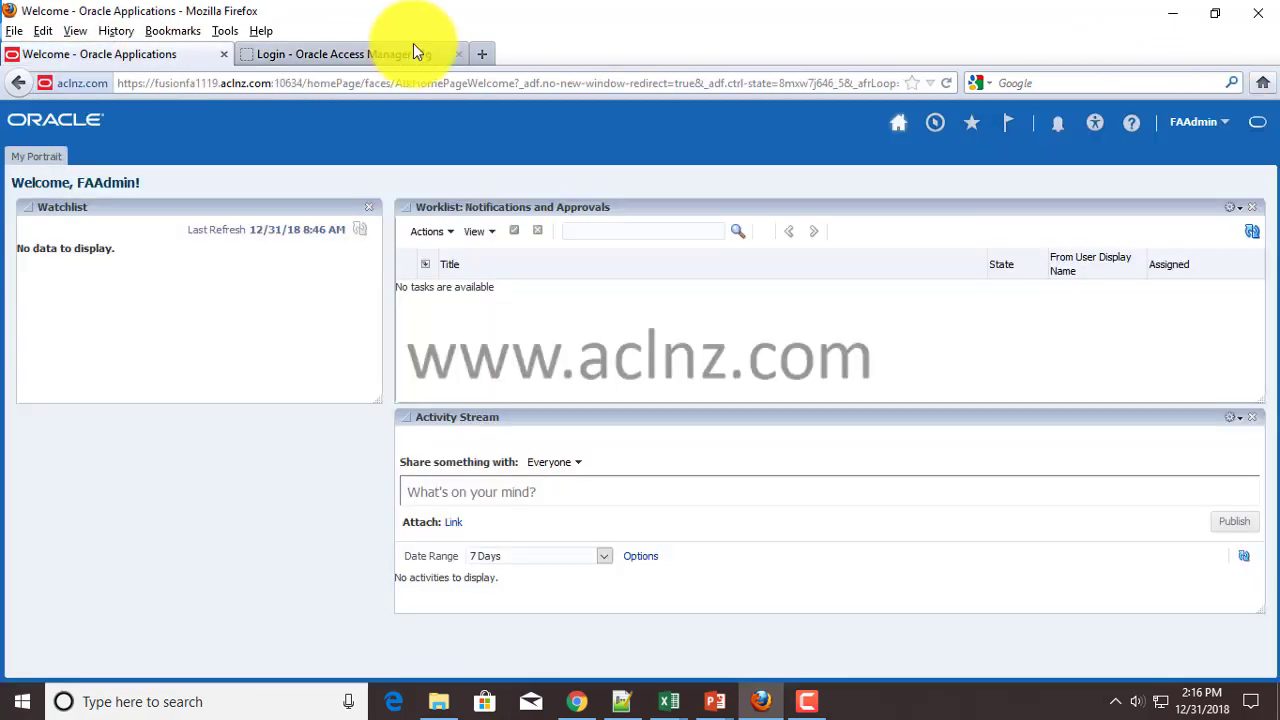
left_click(1194, 125)
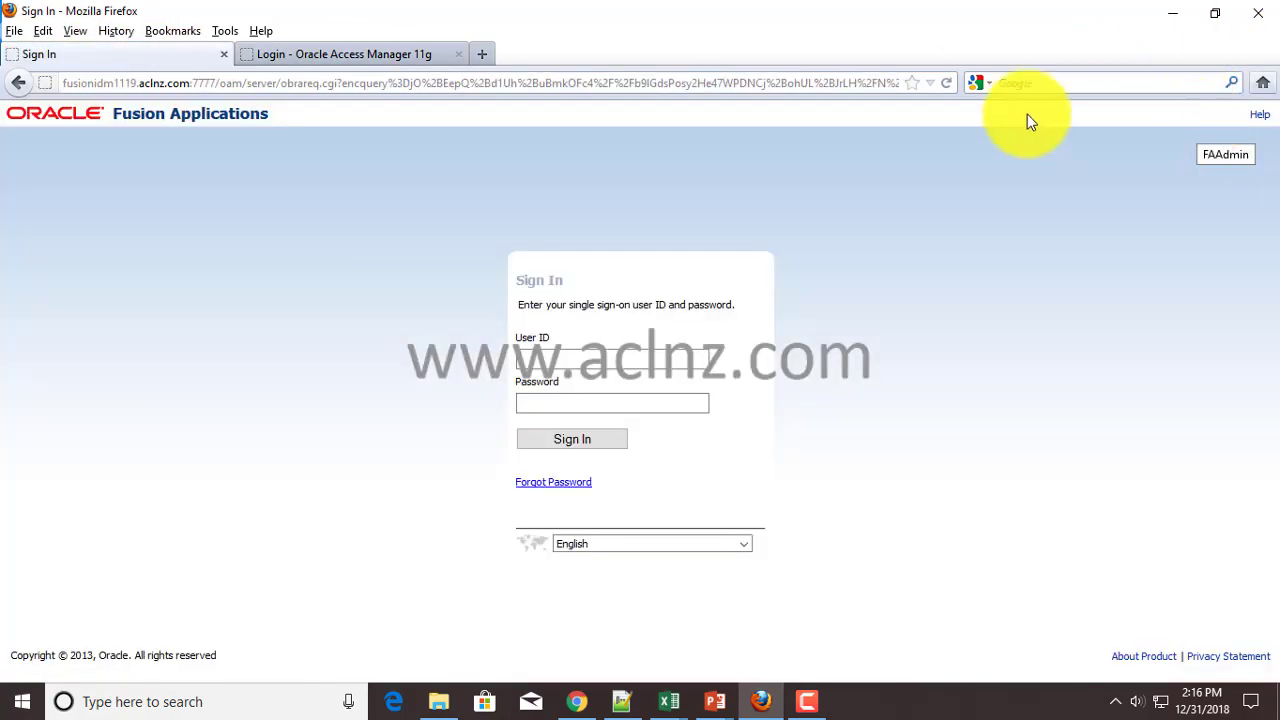
left_click(224, 54)
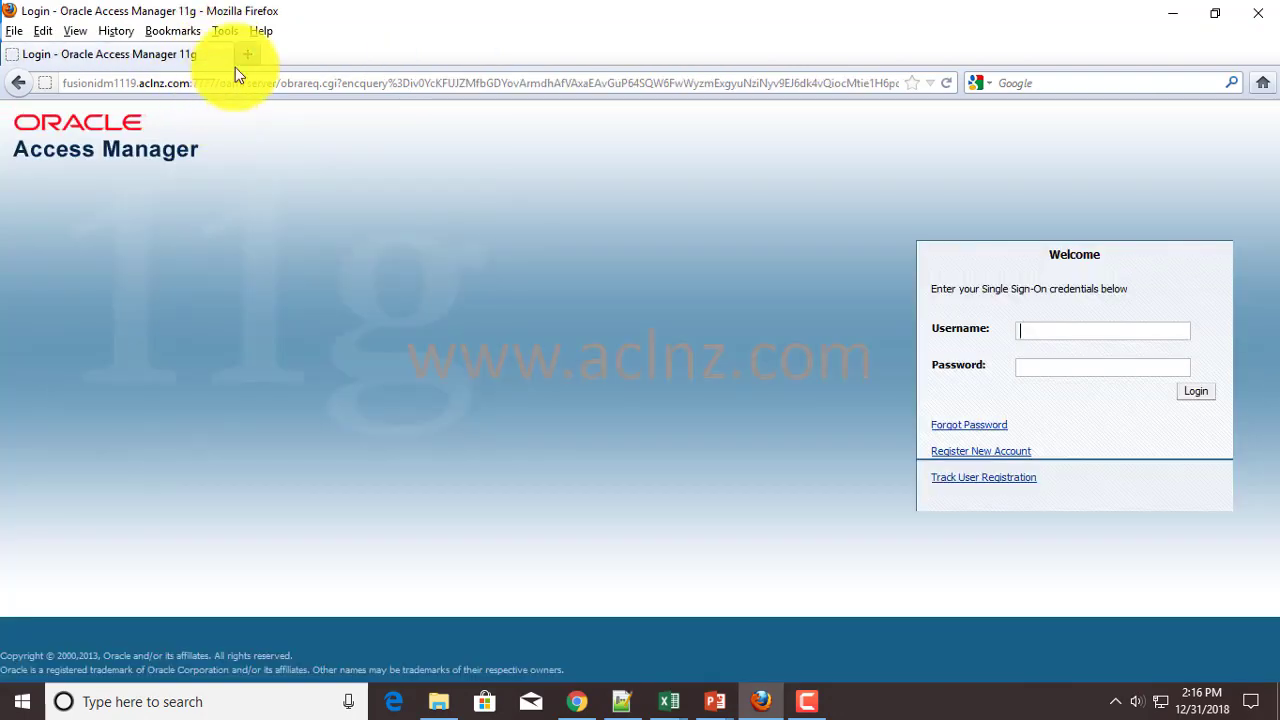
- Load the /oim console login page in a fresh tab, closing the old Access Manager page
left_click(247, 54)
type("http://fusionidm1119.aclnz.com:7777/oim")
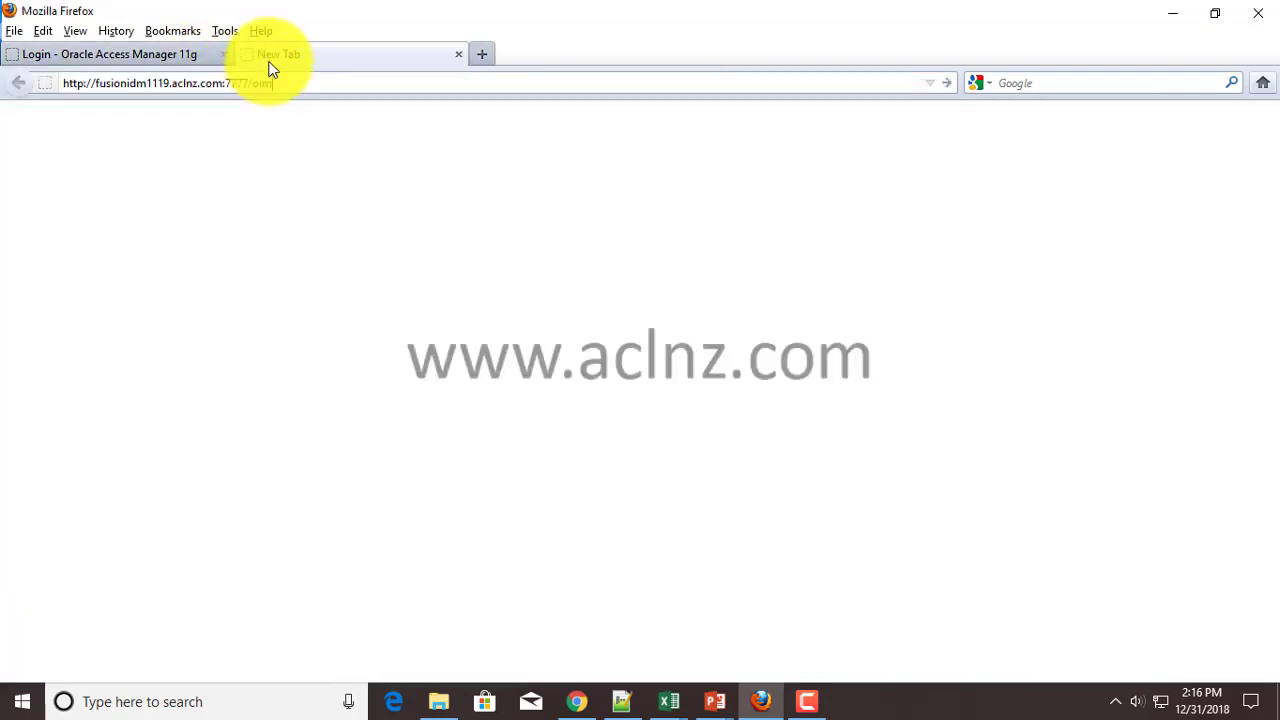
key("Return")
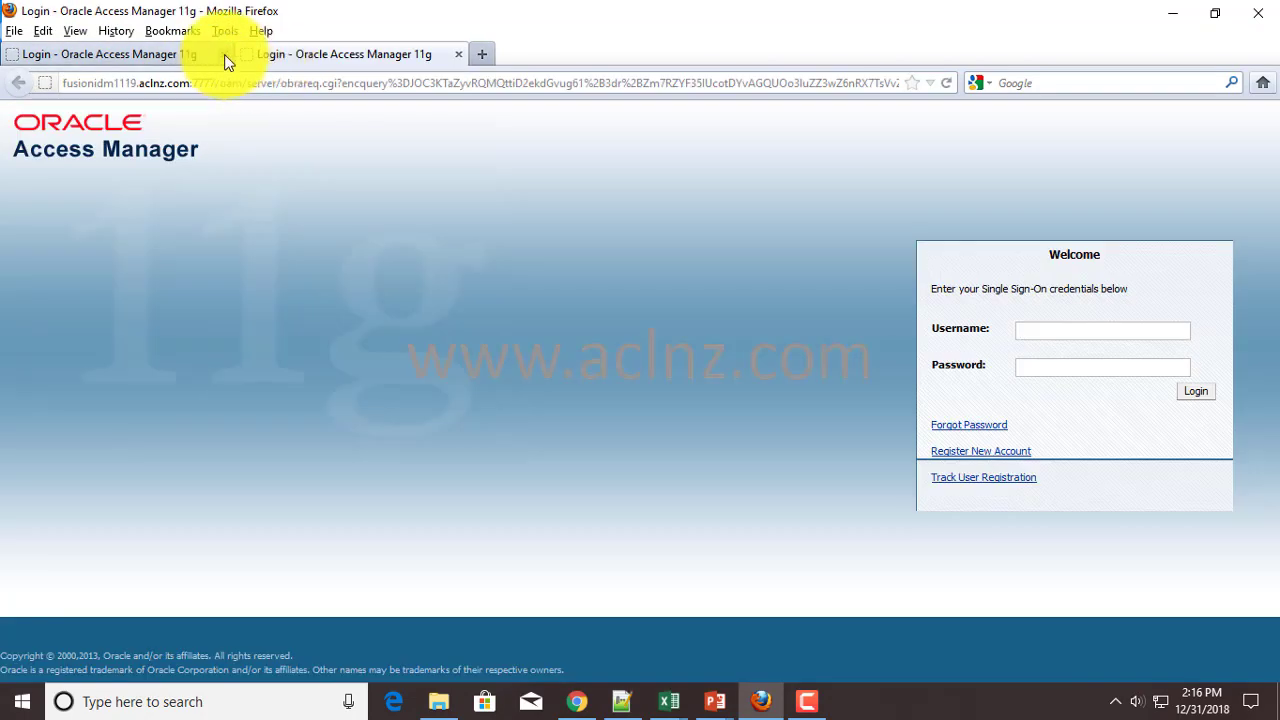
left_click(224, 54)
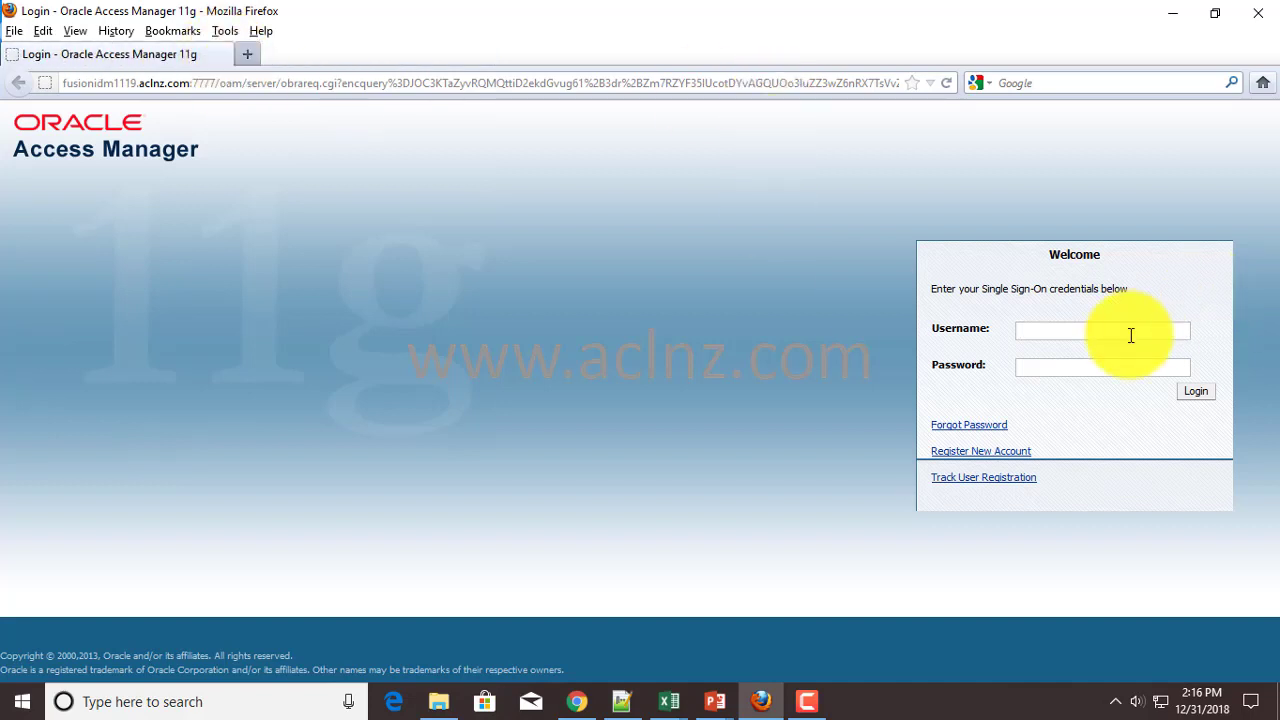
- Log in to OIM with the system administrator username and password
left_click(1097, 331)
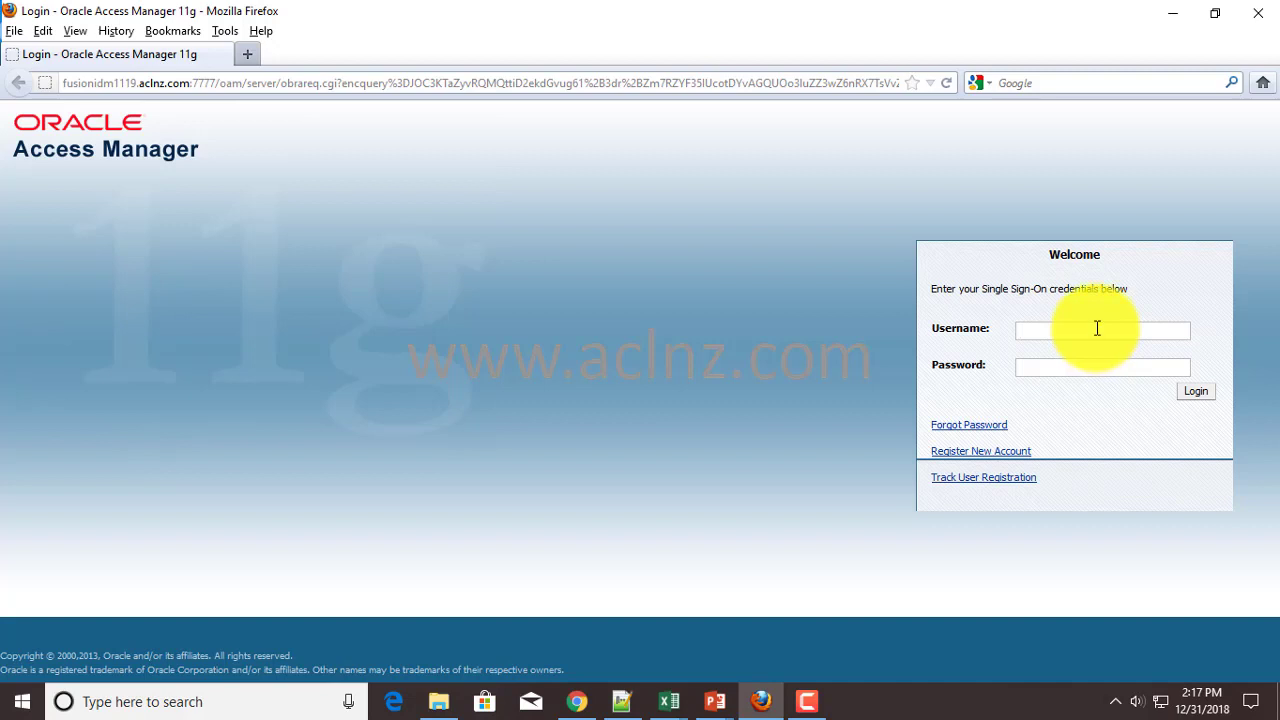
type("xelsysadm")
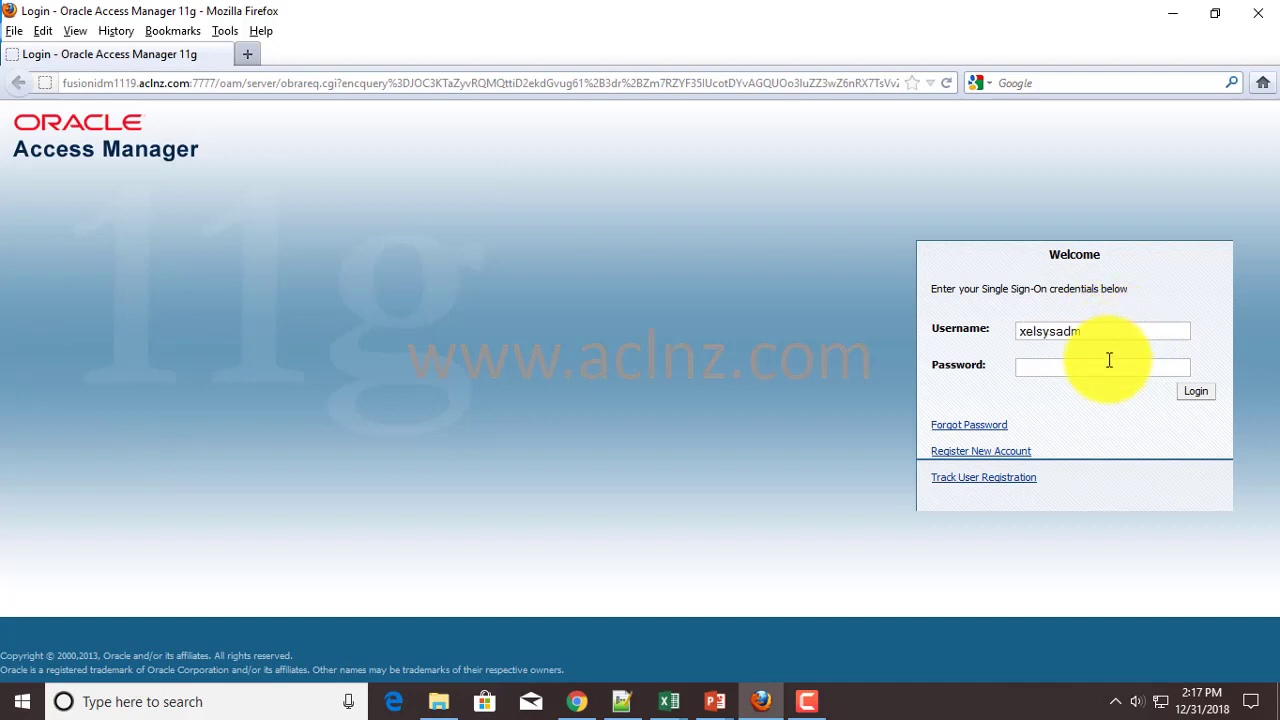
double_click(1046, 350)
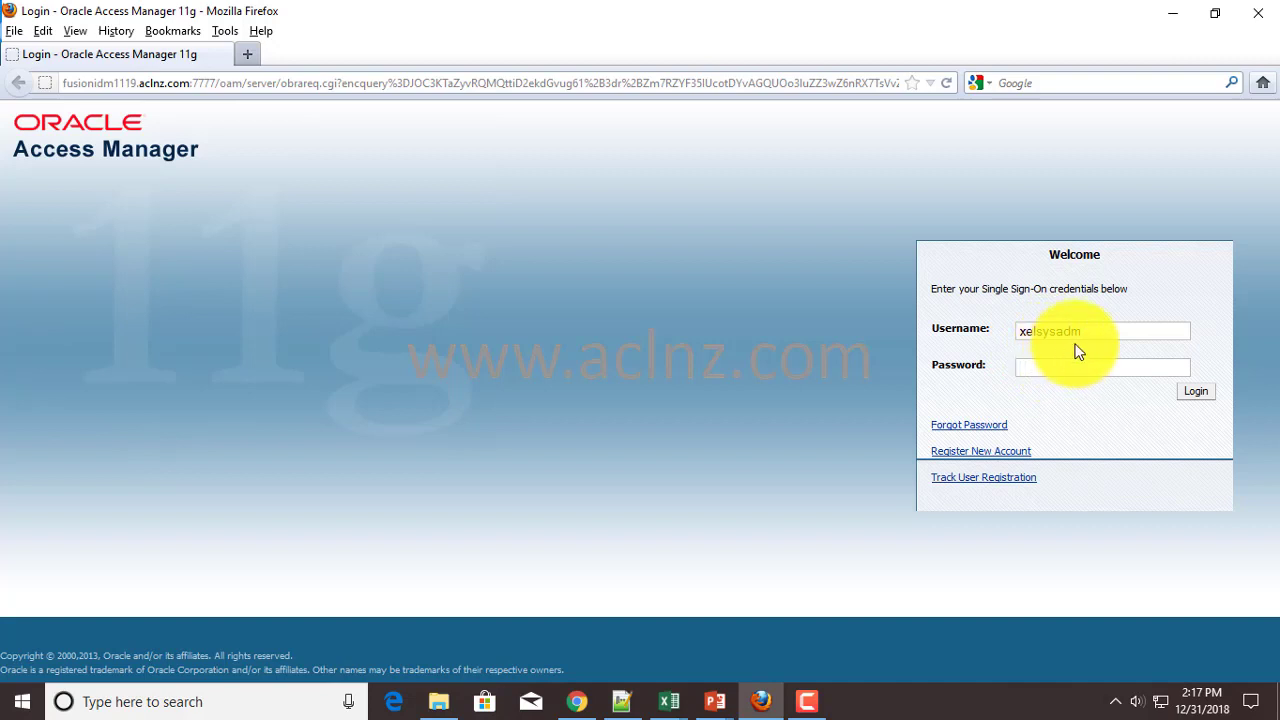
key("Tab")
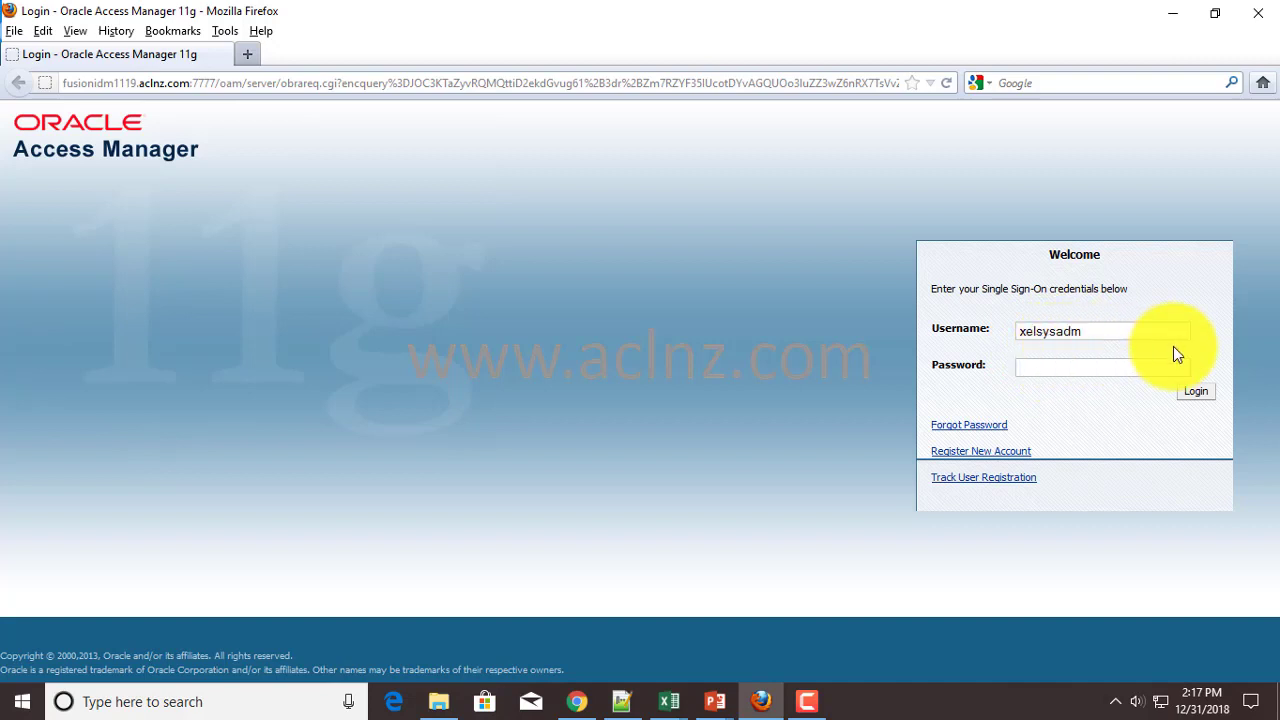
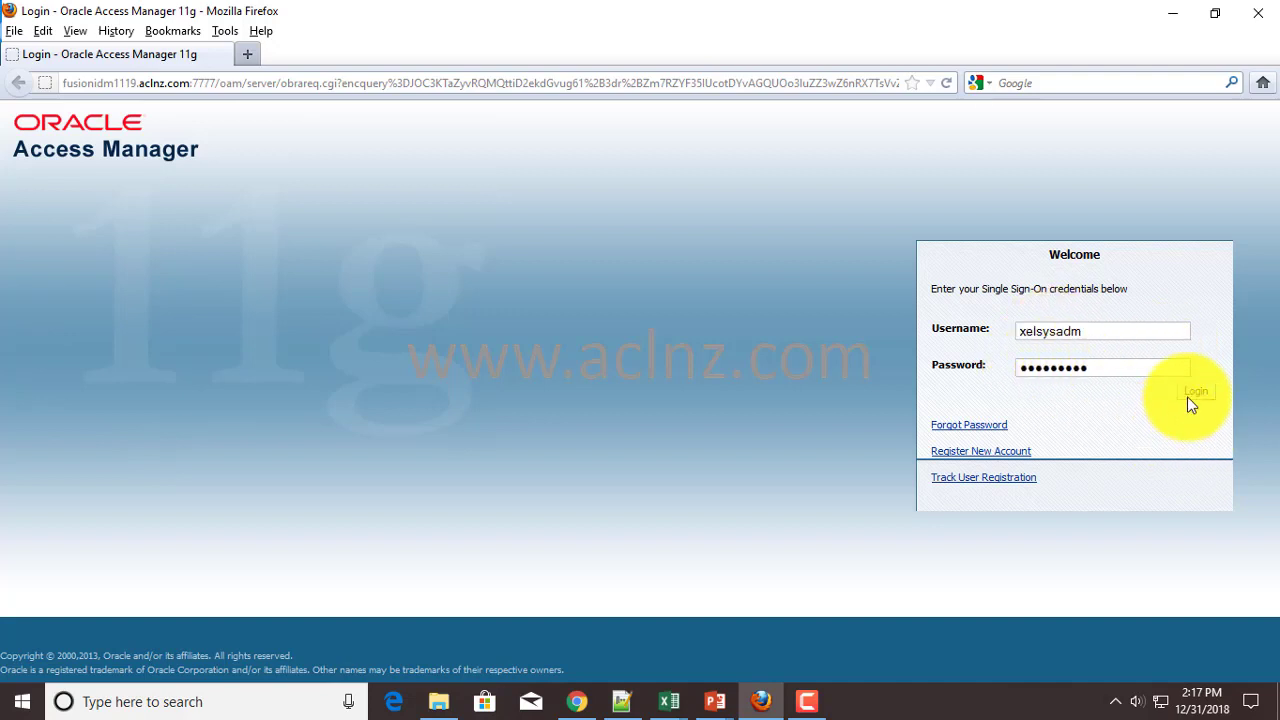
left_click(1193, 393)
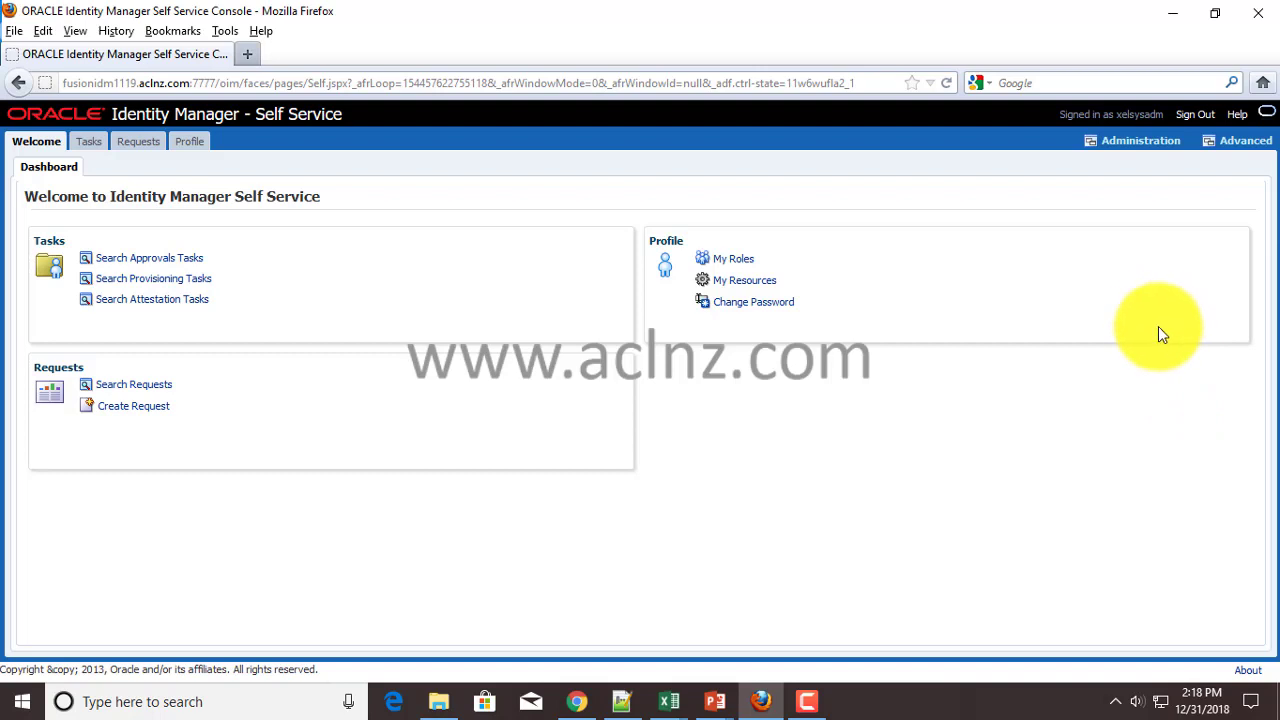
- Open Create User in Delegated Administration and enter the new user's first and last name
left_click(1136, 146)
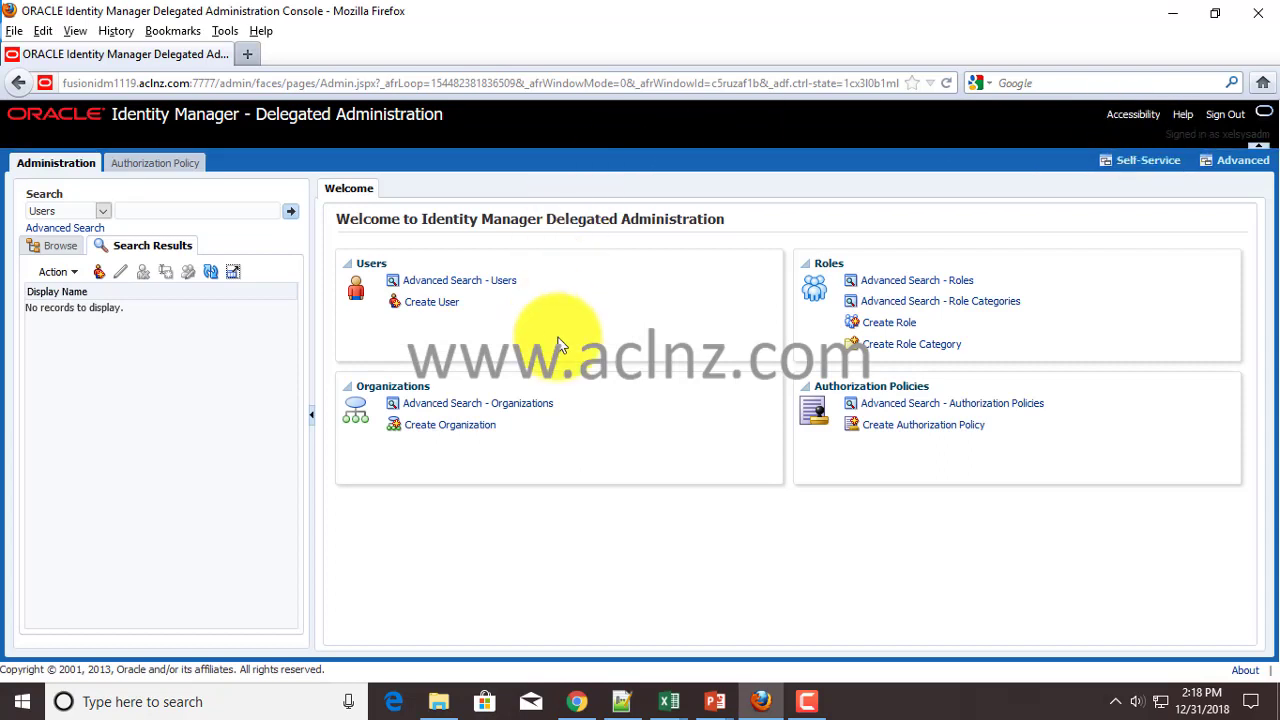
left_click(438, 307)
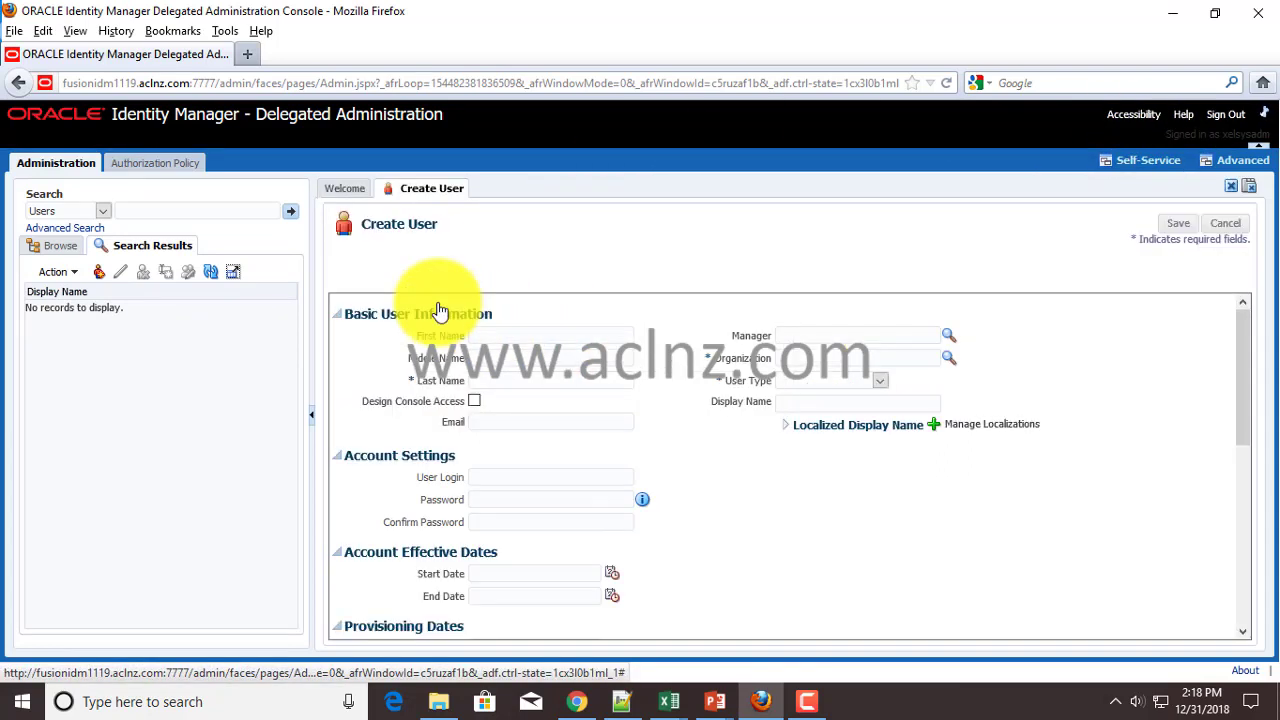
left_click(537, 341)
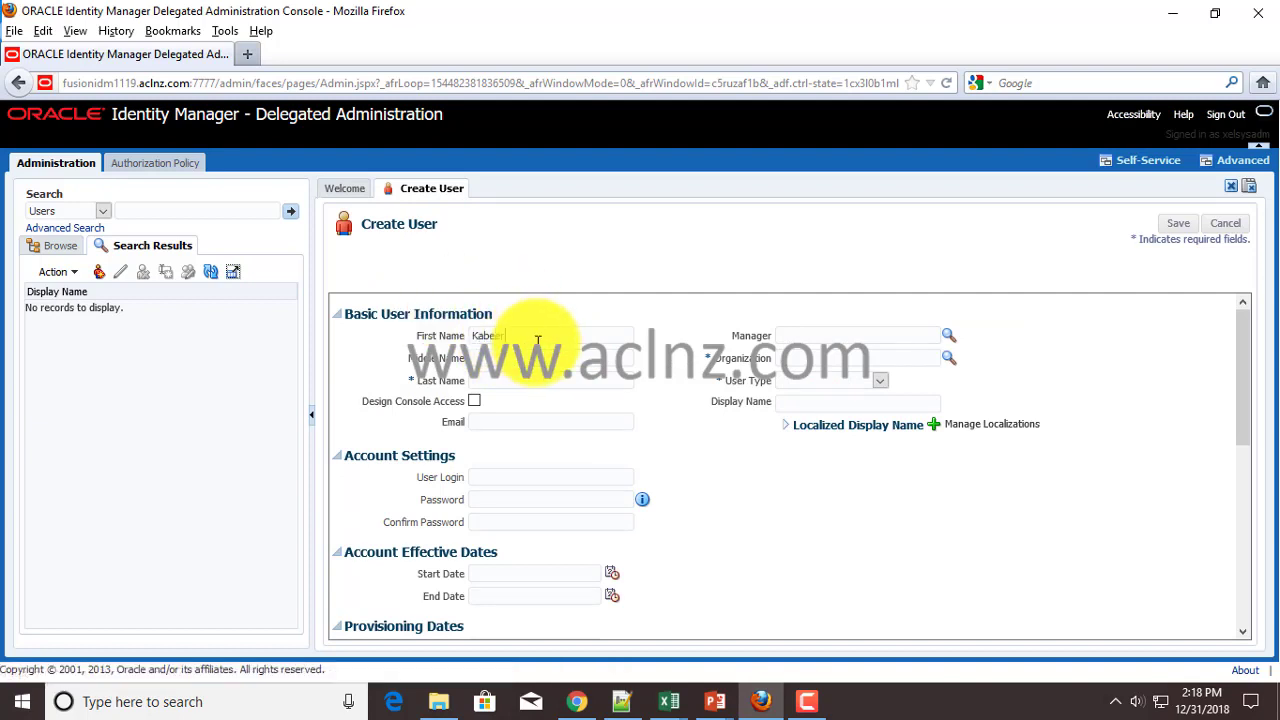
left_click(536, 374)
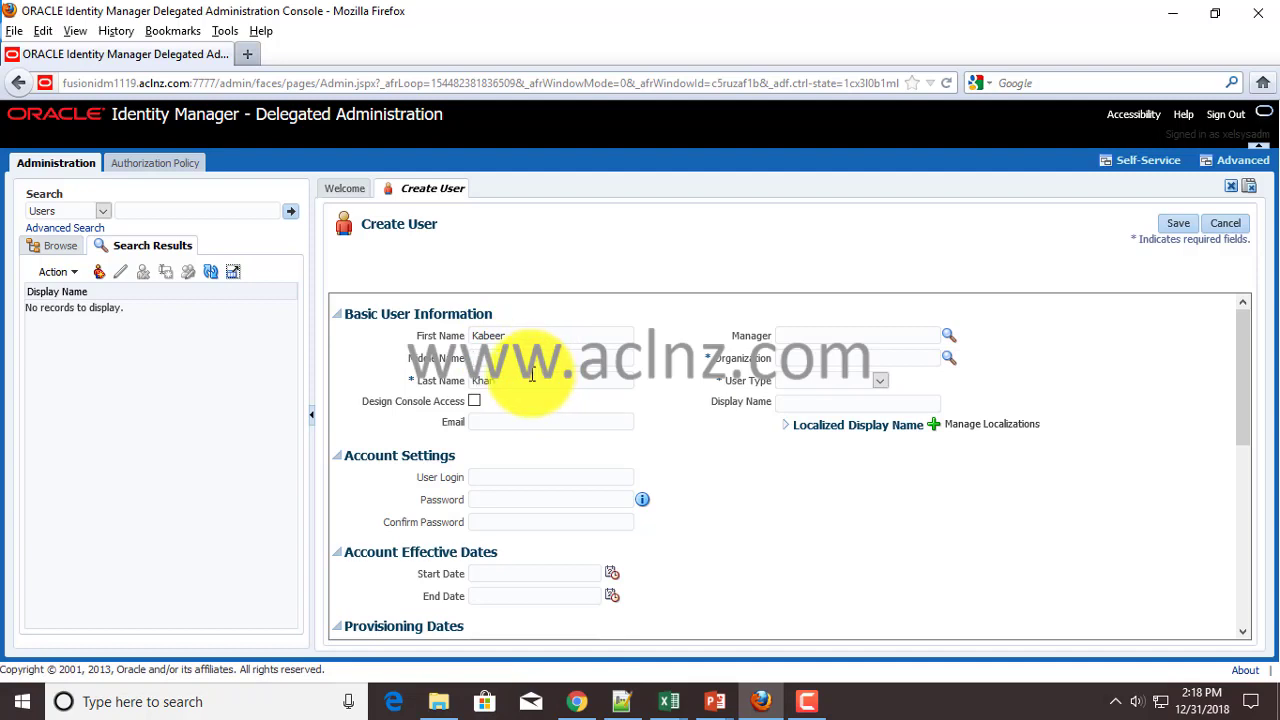
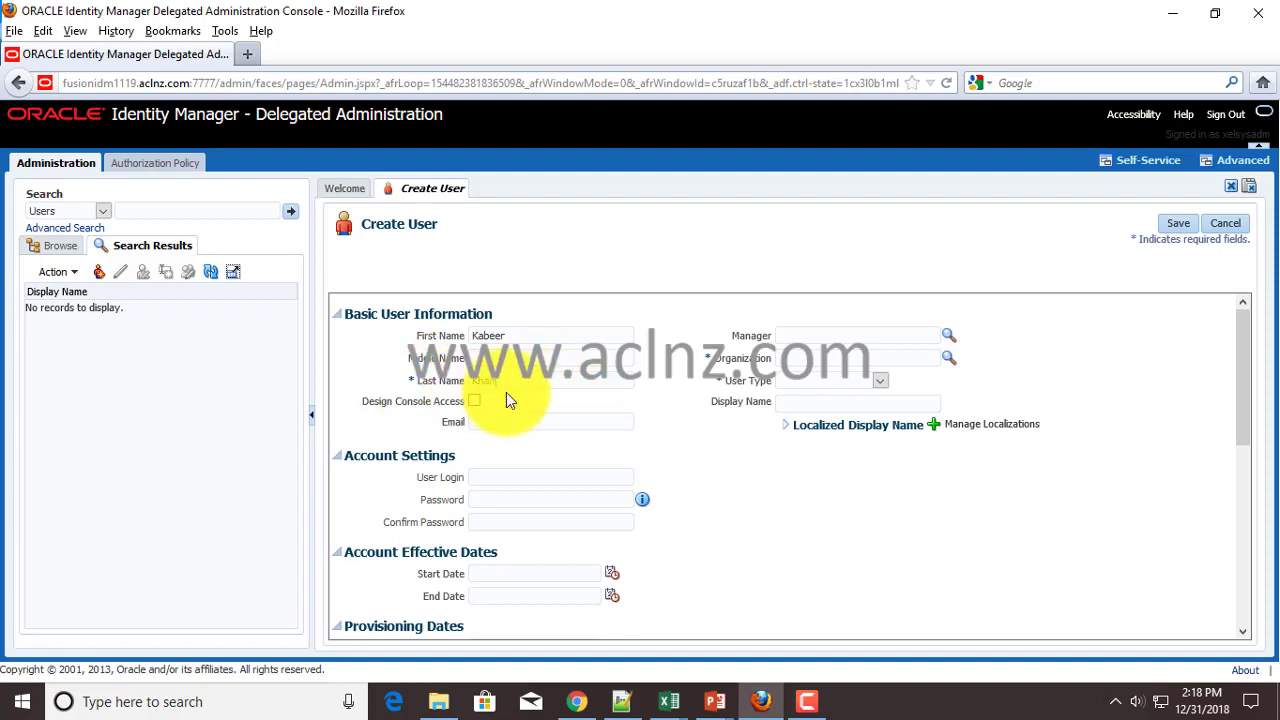
left_click(813, 363)
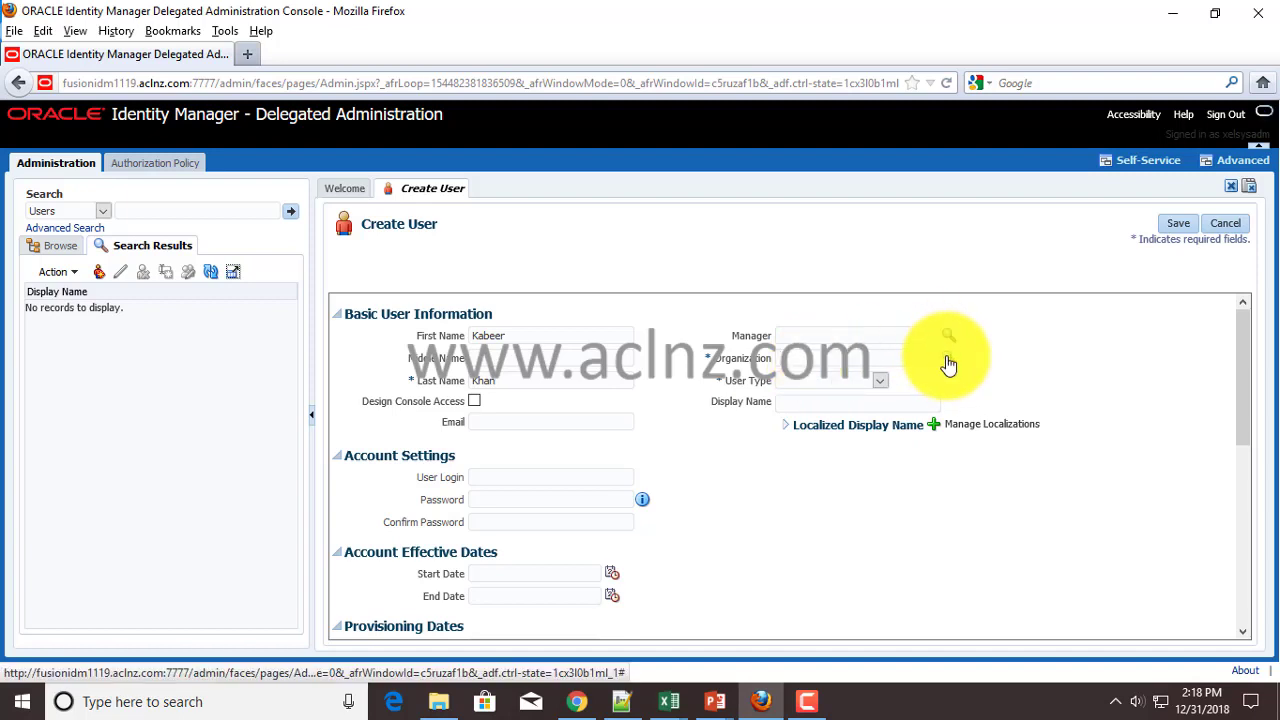
- Look up organizations and assign Xellerate Users as the new user's organization
left_click(948, 358)
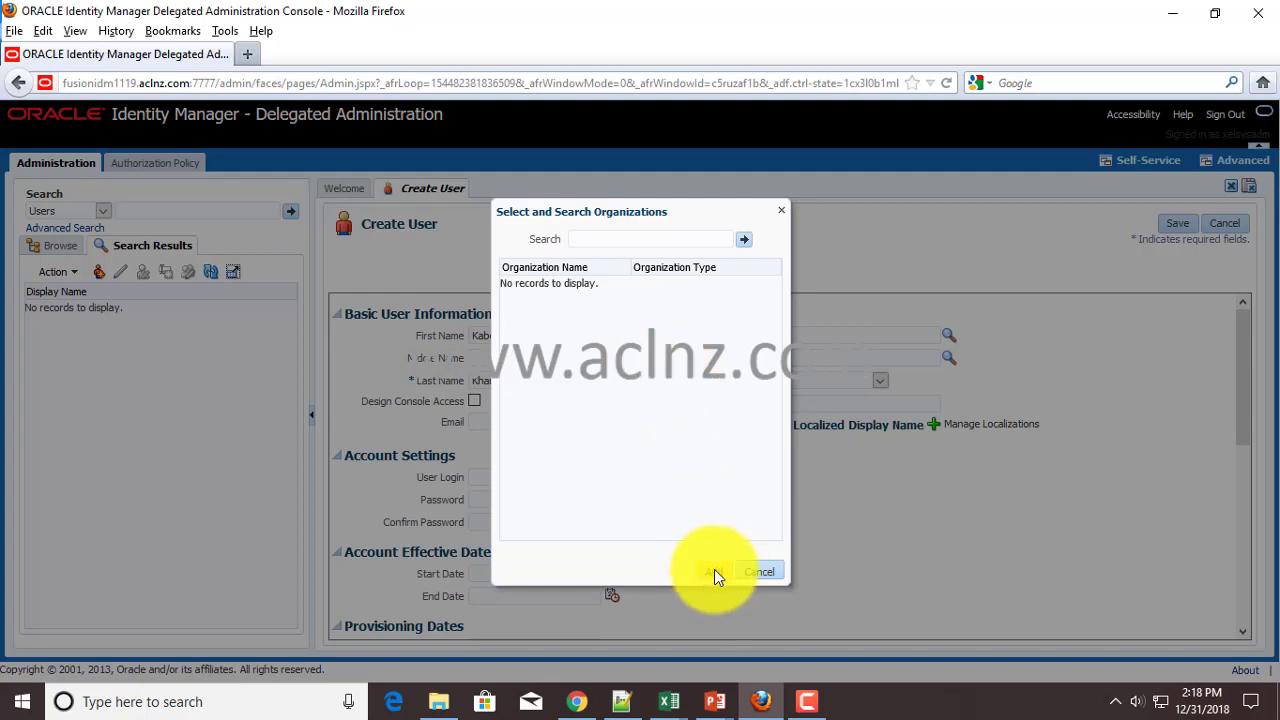
left_click(714, 570)
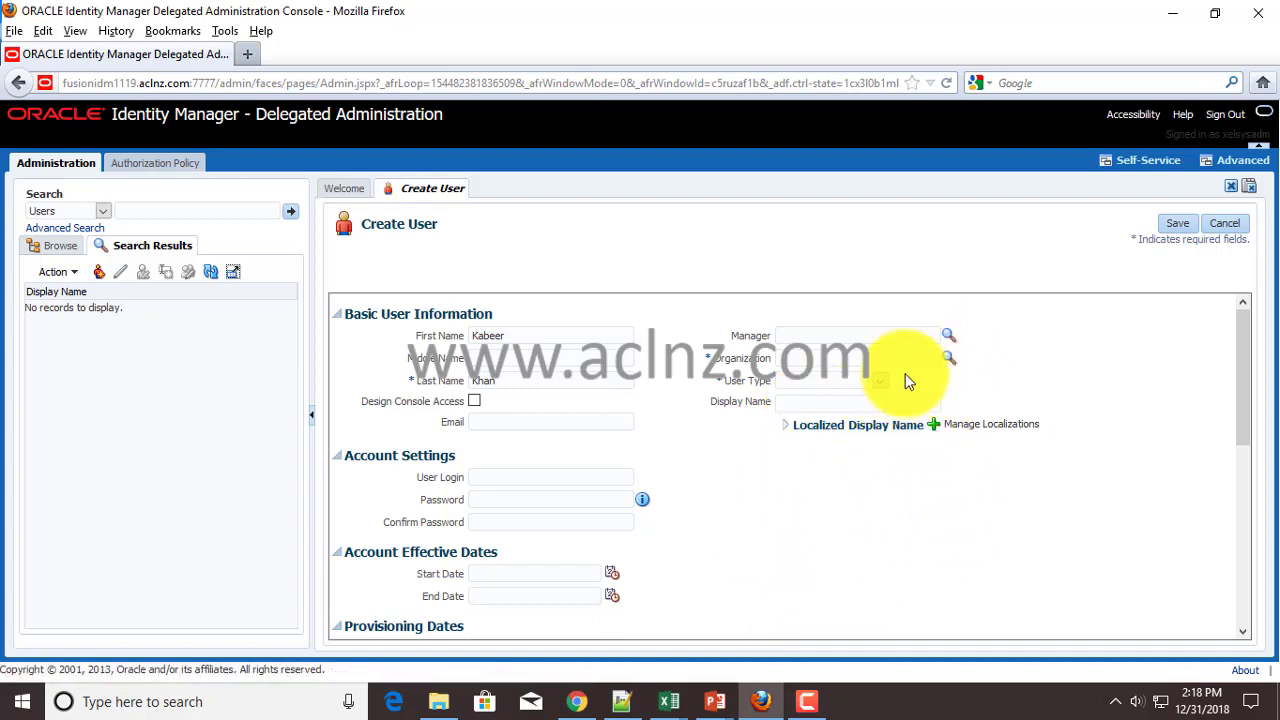
left_click(948, 362)
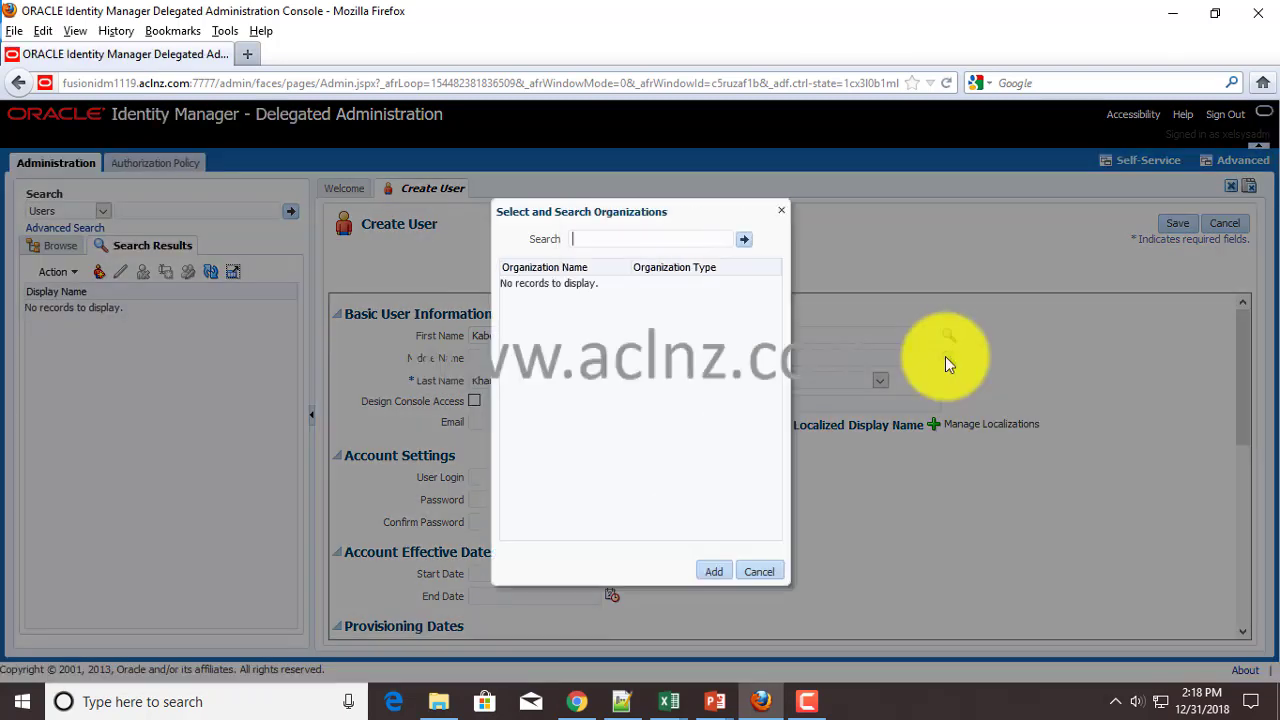
left_click(744, 240)
left_click(530, 302)
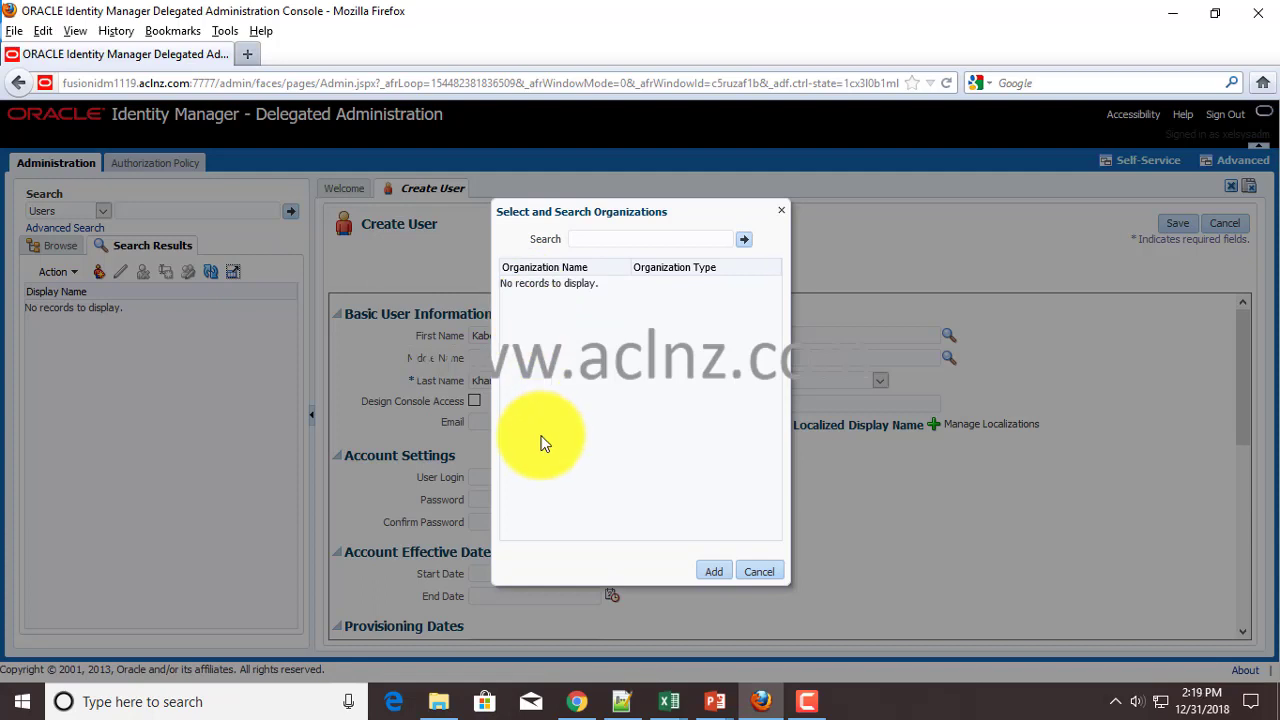
left_click(748, 240)
left_click(527, 302)
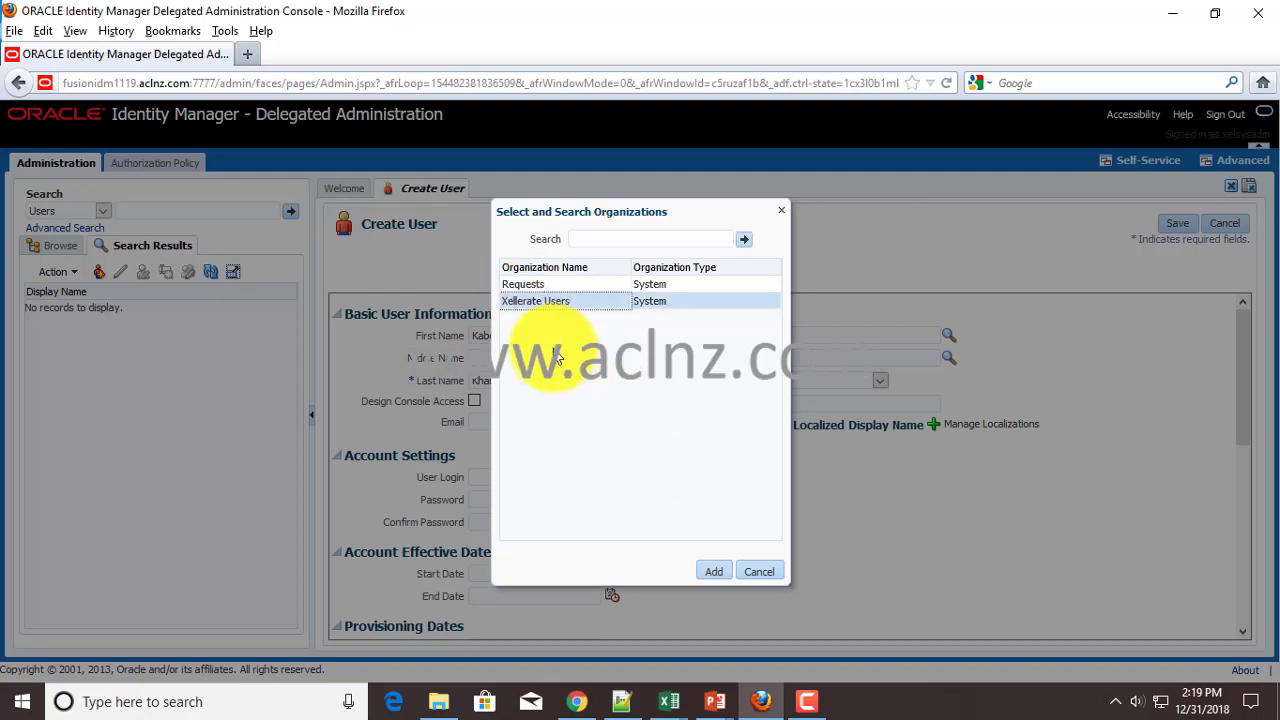
left_click(713, 572)
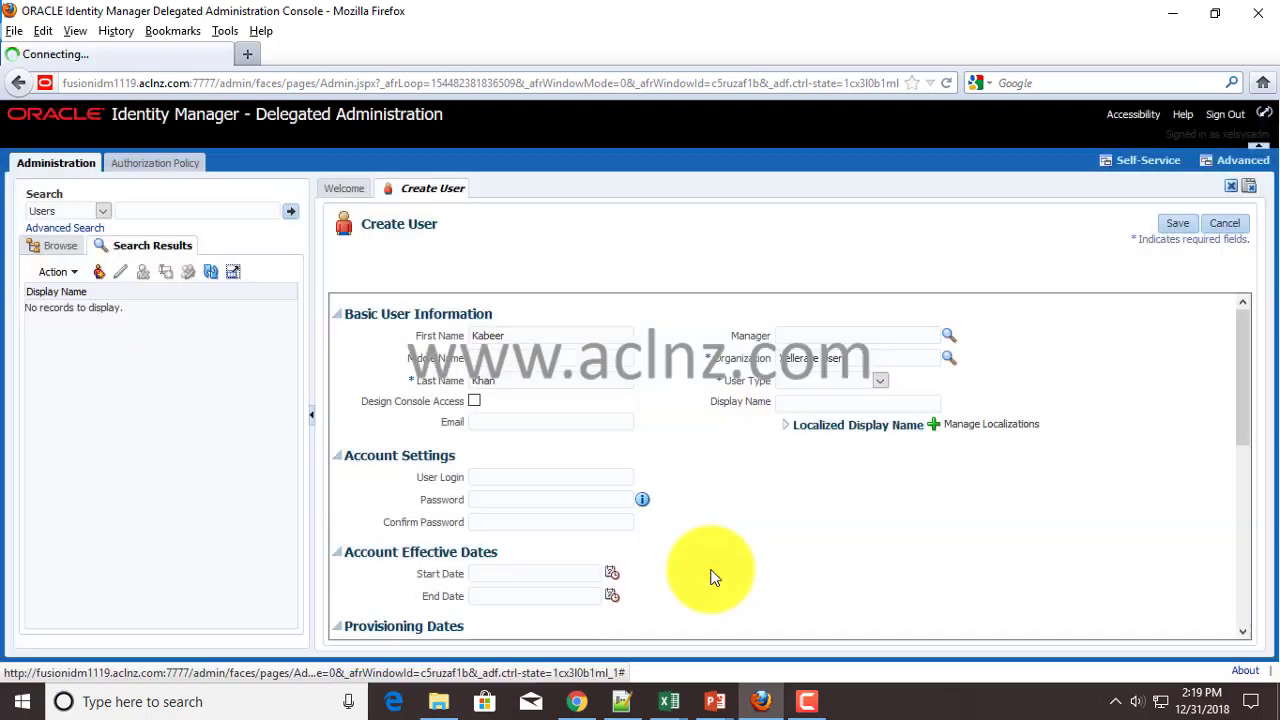
- Set User Type to Full-Time Employee and the start date to December 30, 2018
left_click(881, 388)
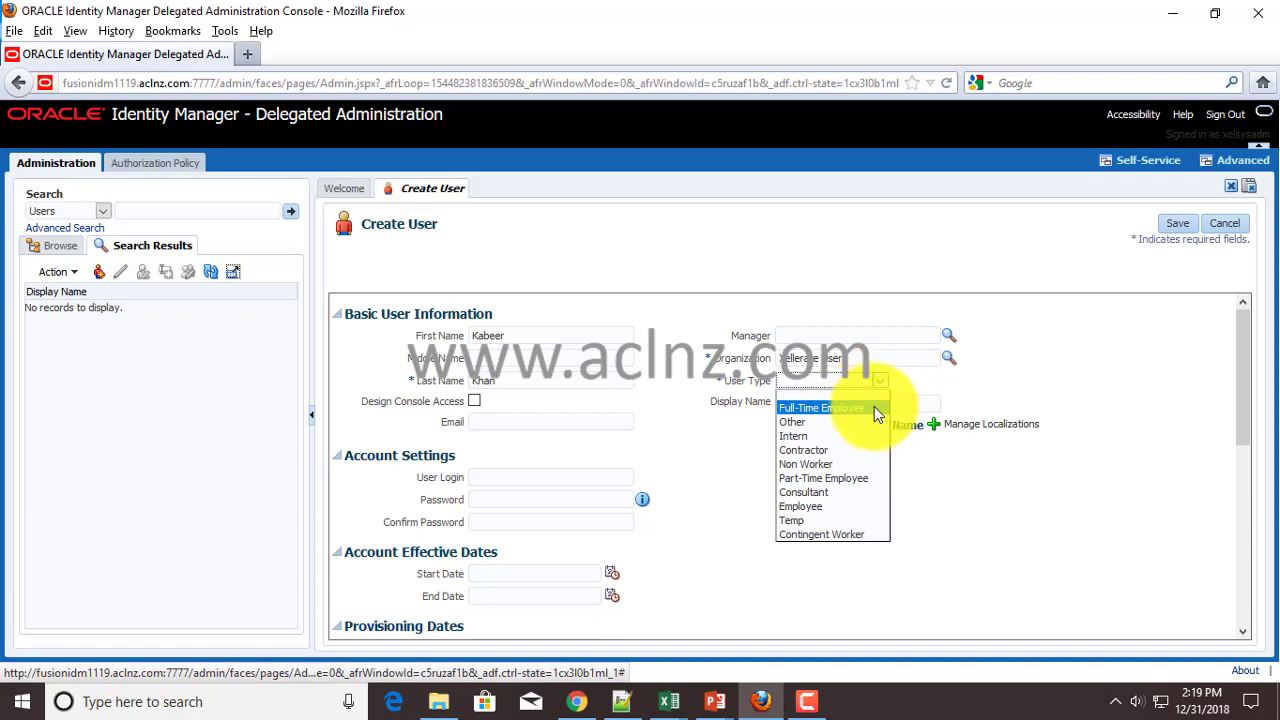
left_click(871, 405)
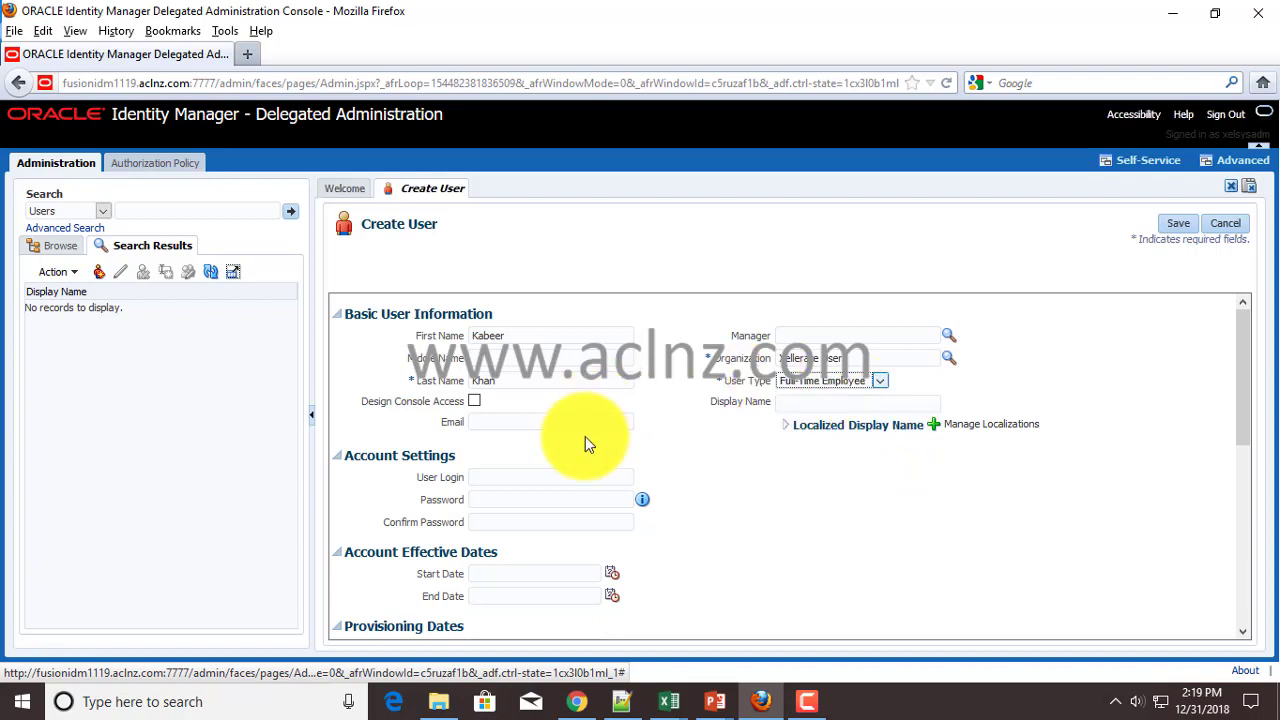
scroll(370, 437, "down", 2)
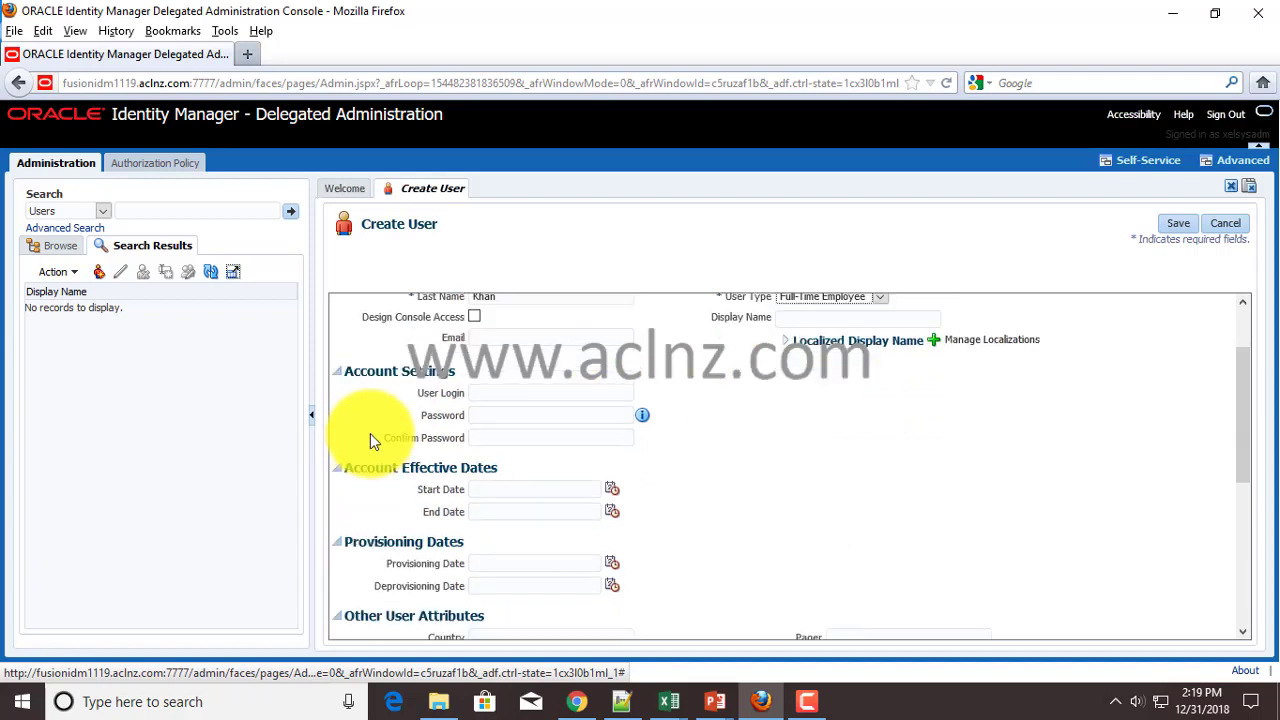
scroll(386, 398, "down", 1)
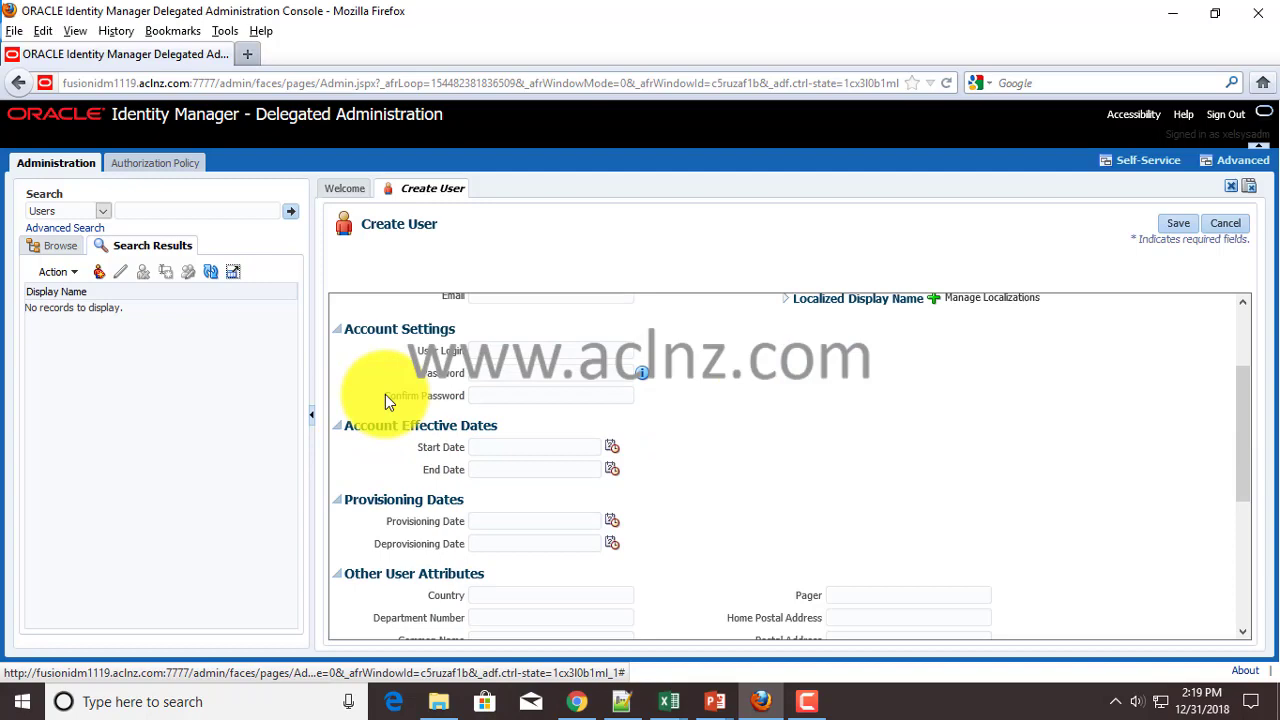
scroll(385, 394, "down", 6)
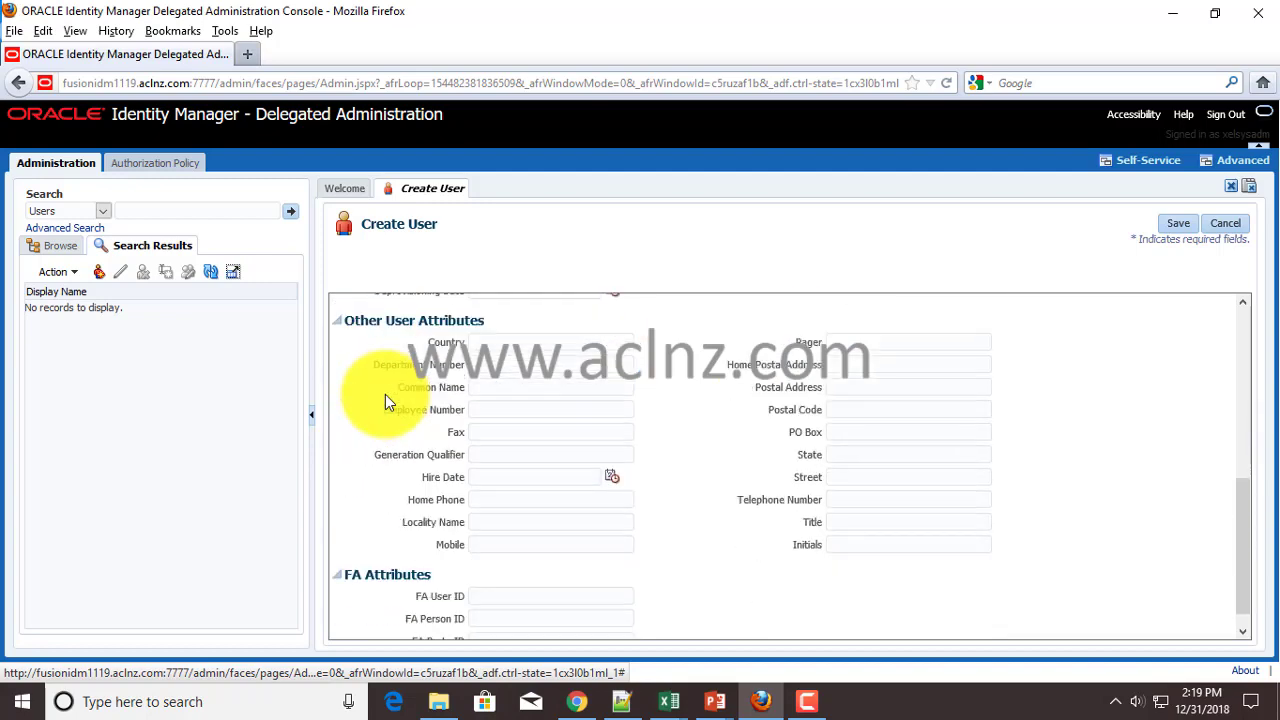
scroll(508, 417, "up", 5)
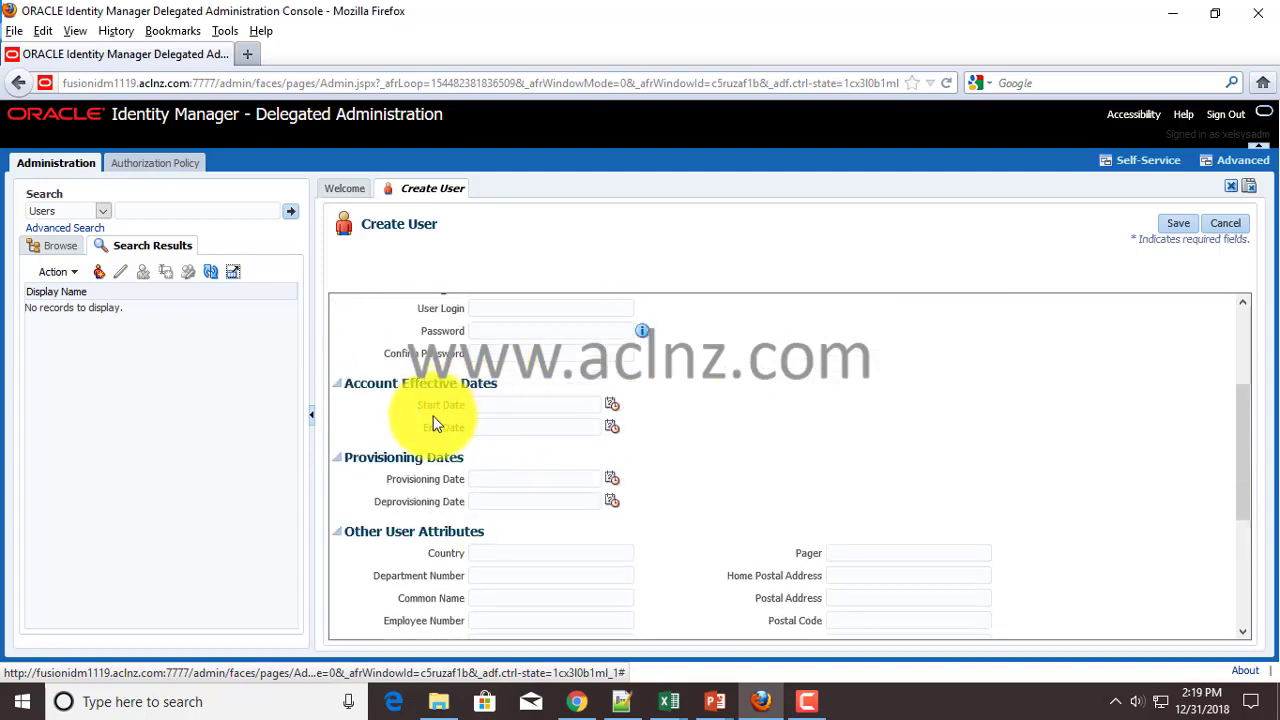
scroll(733, 460, "up", 2)
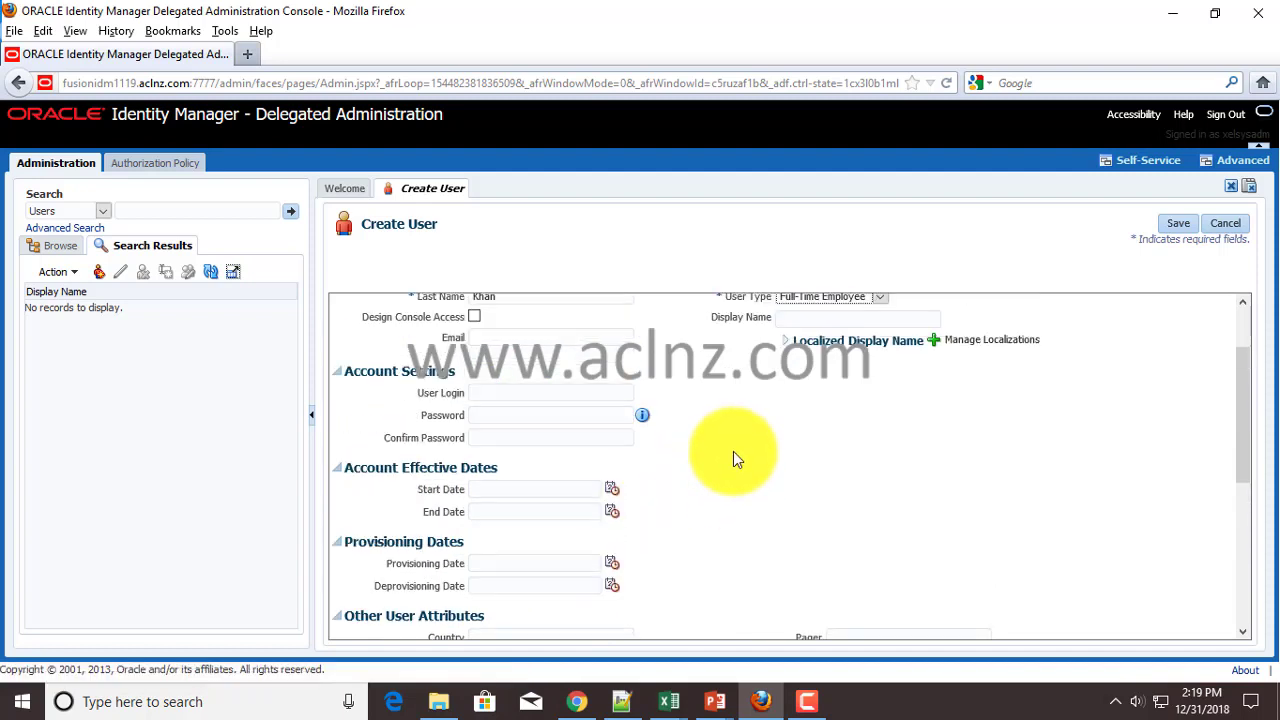
scroll(726, 456, "up", 1)
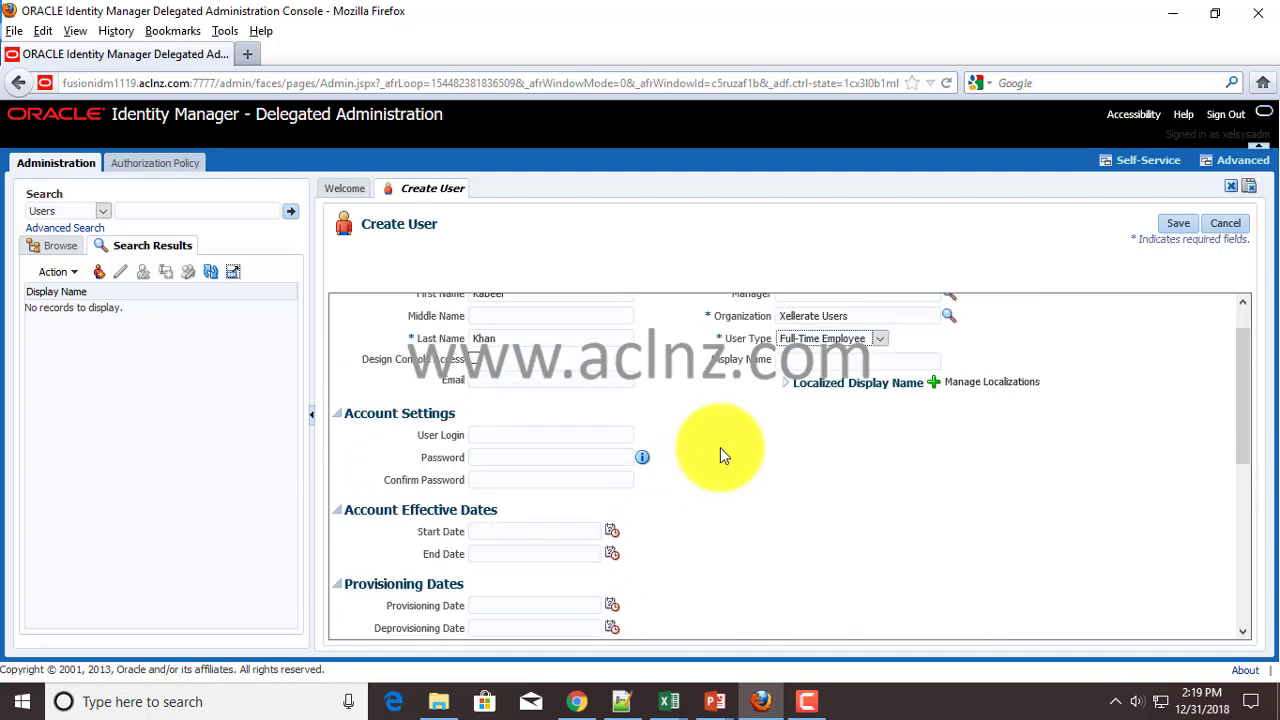
scroll(724, 455, "up", 1)
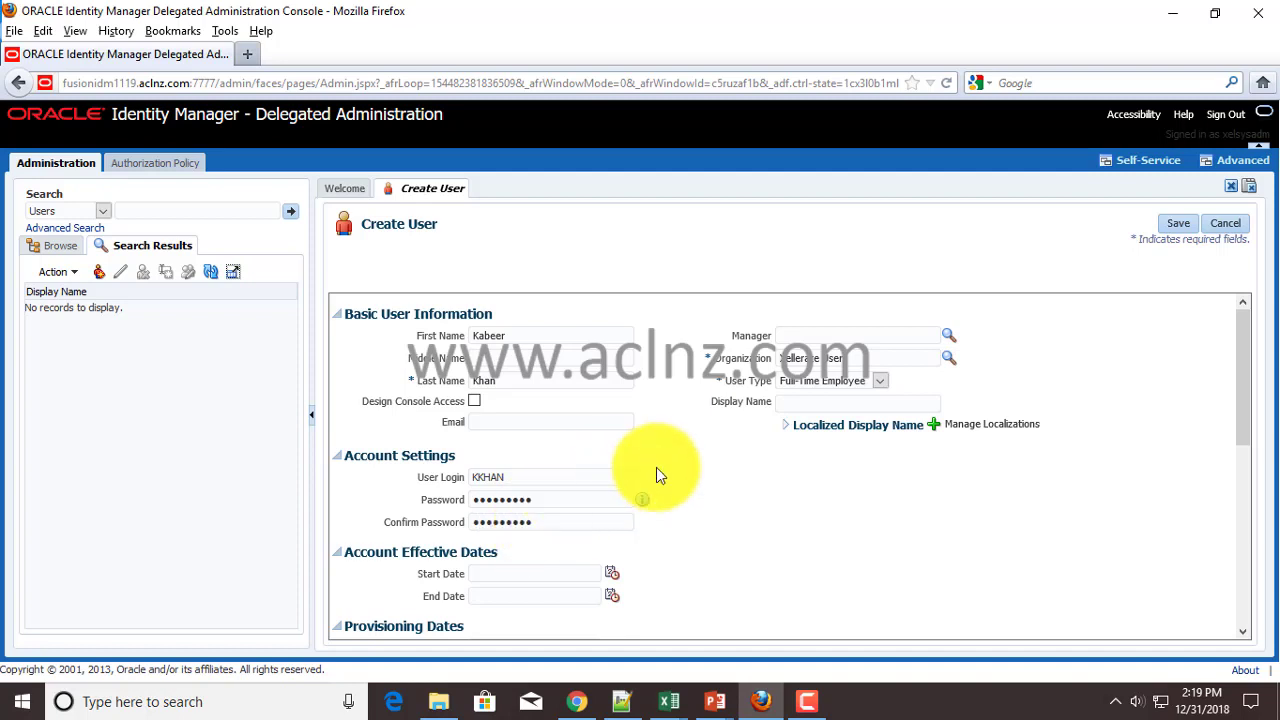
scroll(729, 477, "down", 2)
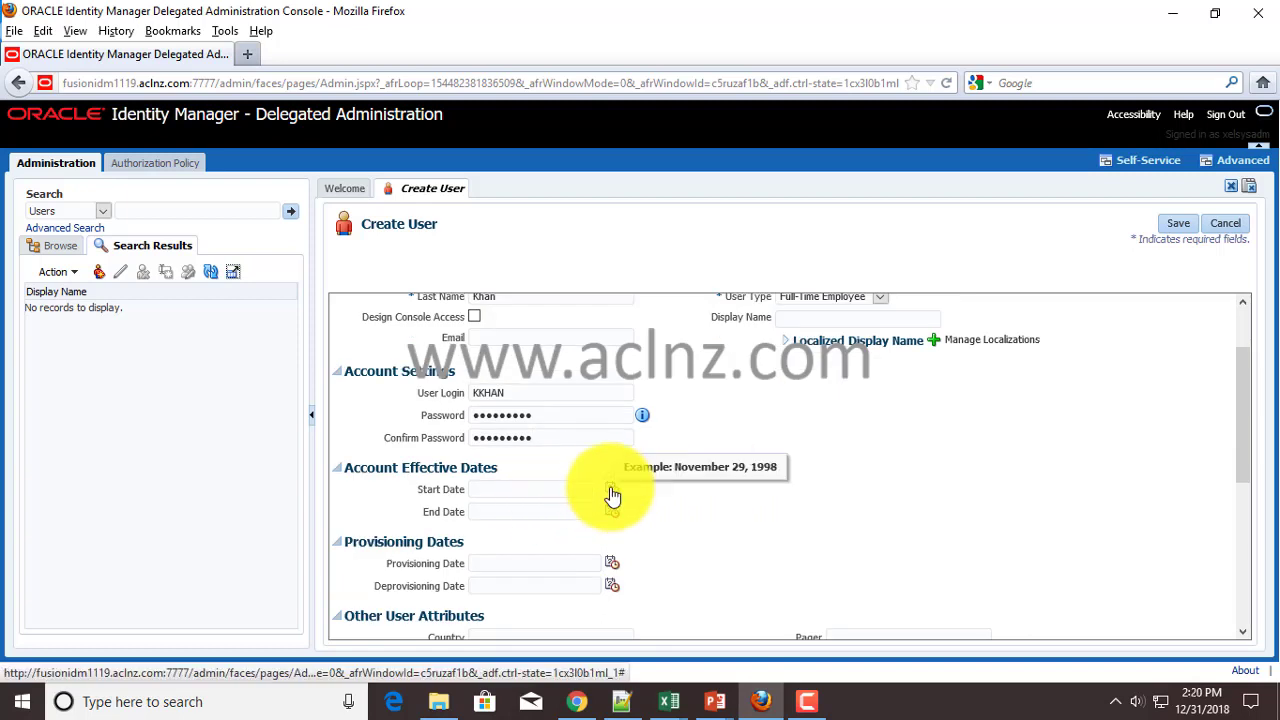
left_click(611, 491)
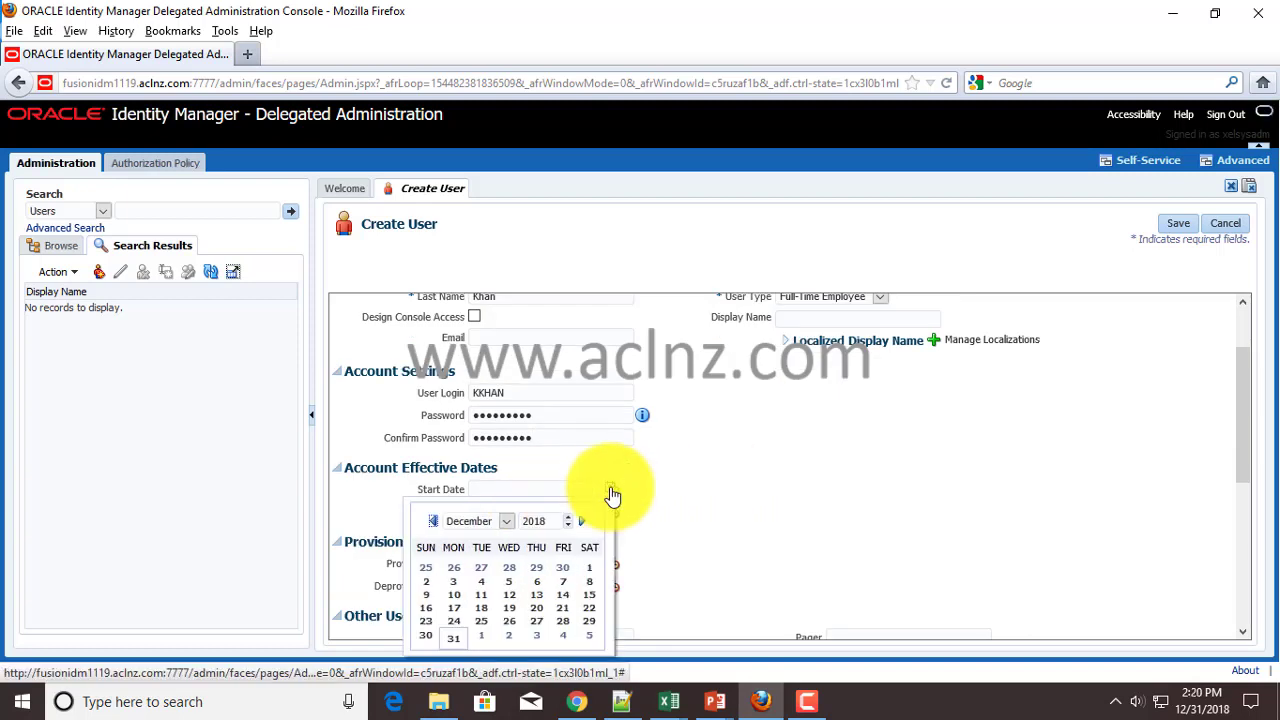
left_click(425, 638)
- Clear a mistaken entry typed into the FA User ID field
scroll(700, 506, "down", 2)
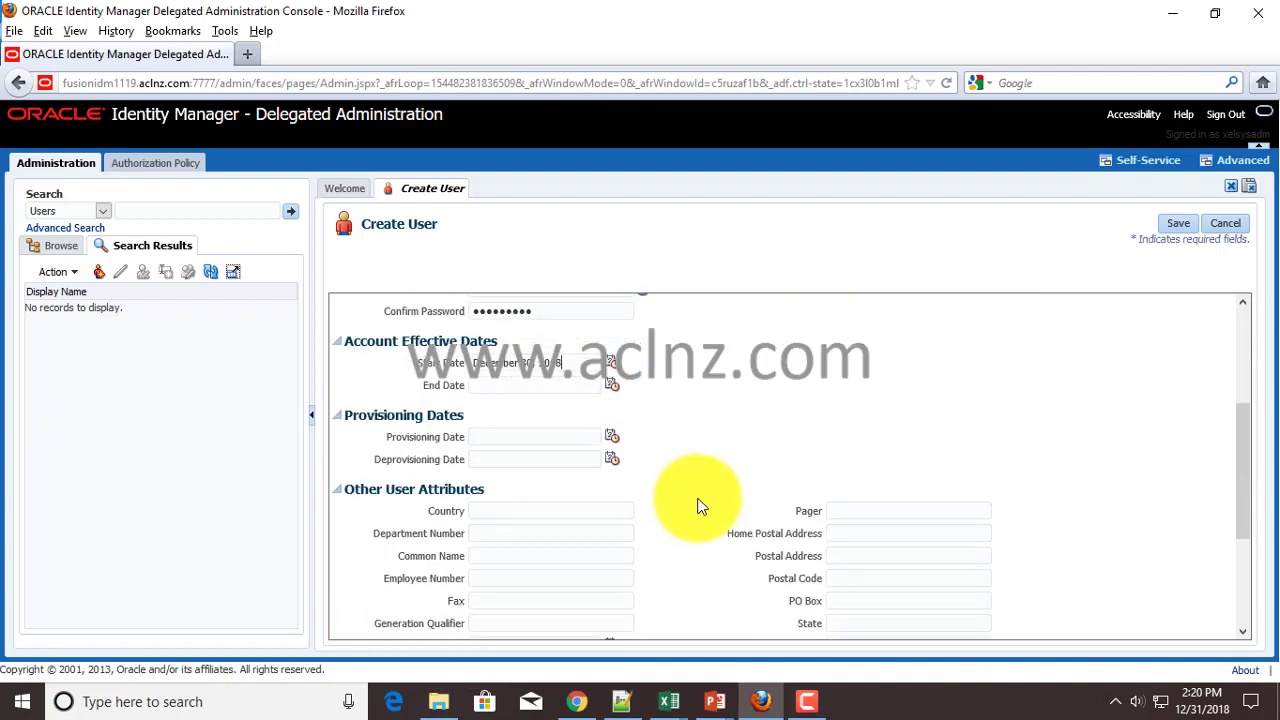
scroll(700, 506, "down", 3)
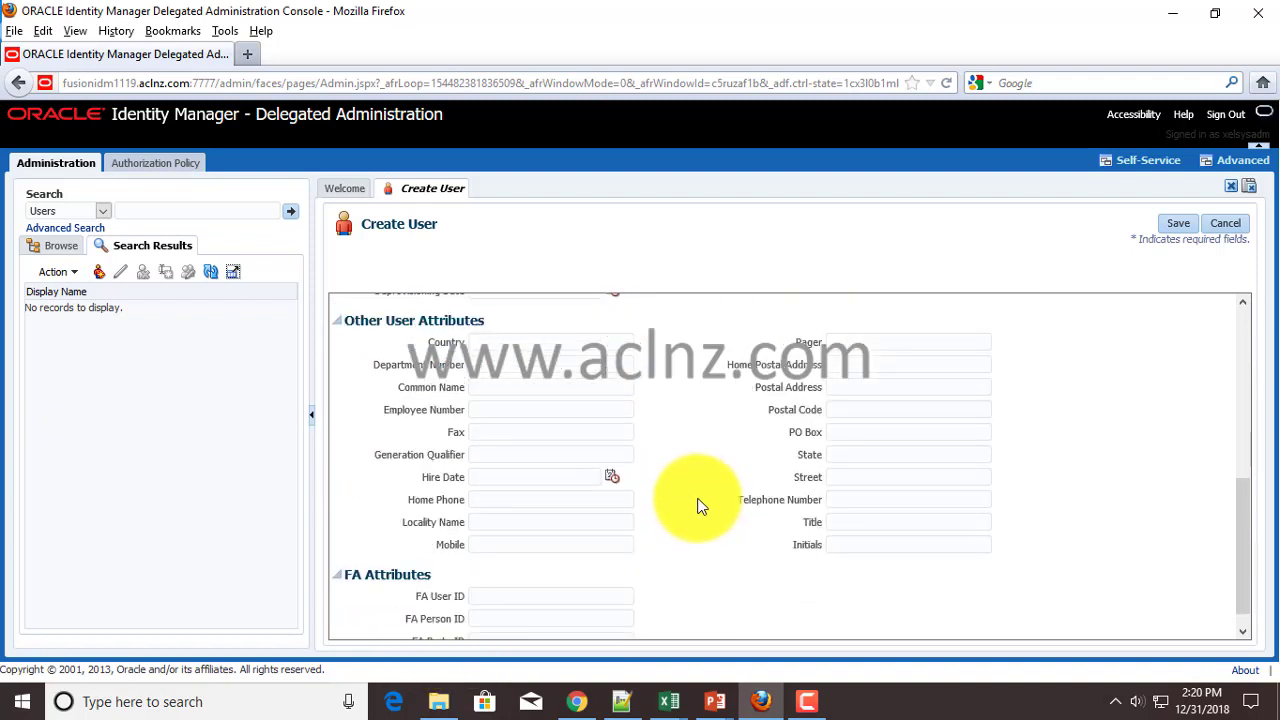
scroll(863, 429, "down", 1)
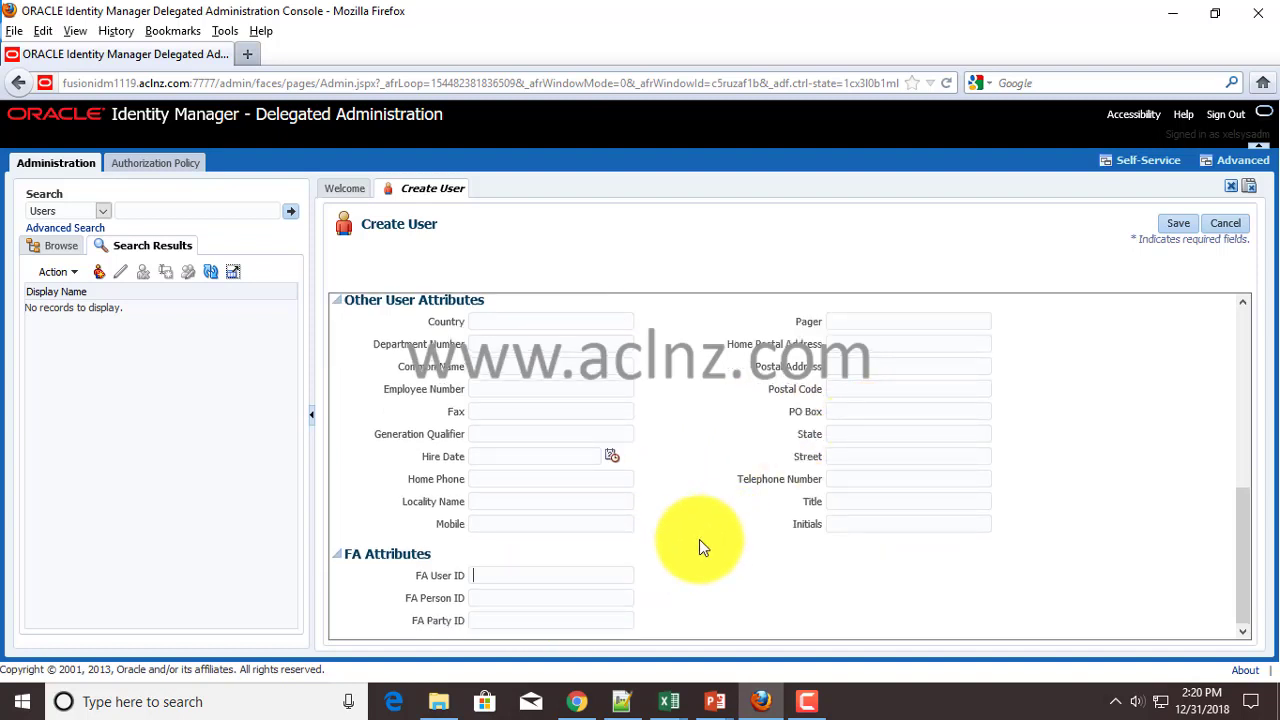
type("KHAN")
key("ctrl+a")
key("BackSpace")
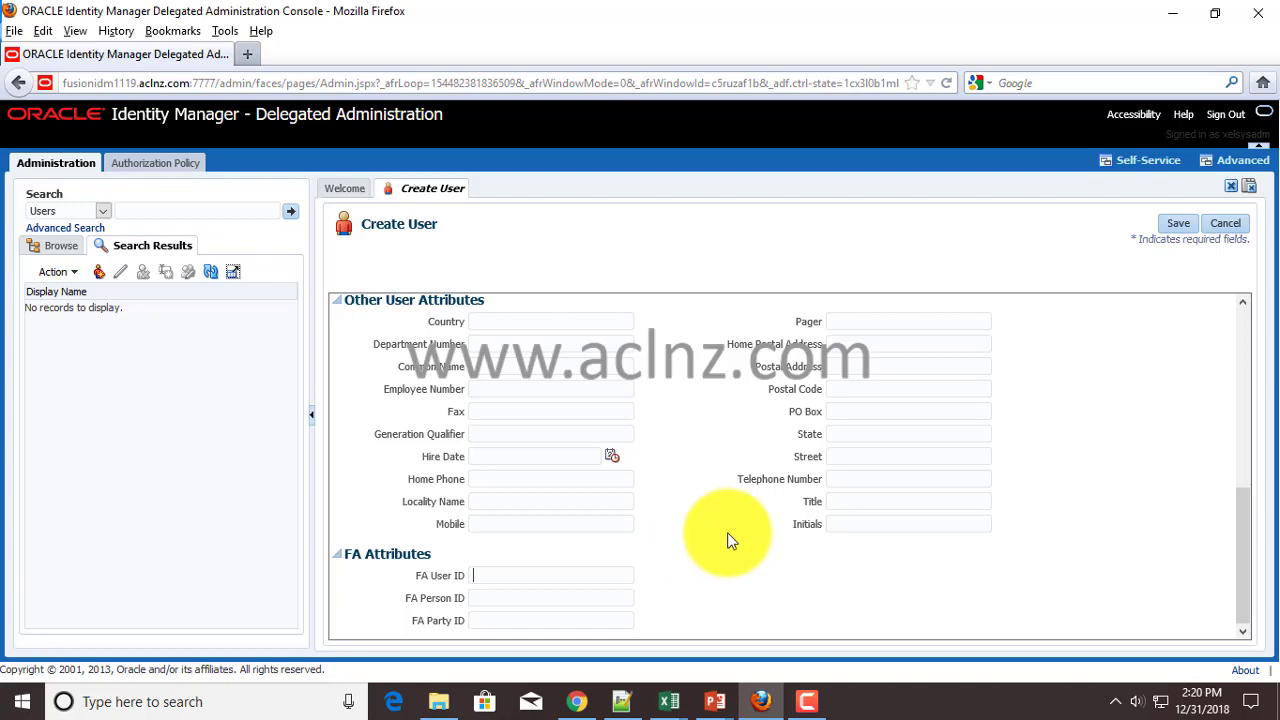
scroll(728, 540, "up", 3)
scroll(745, 525, "up", 1)
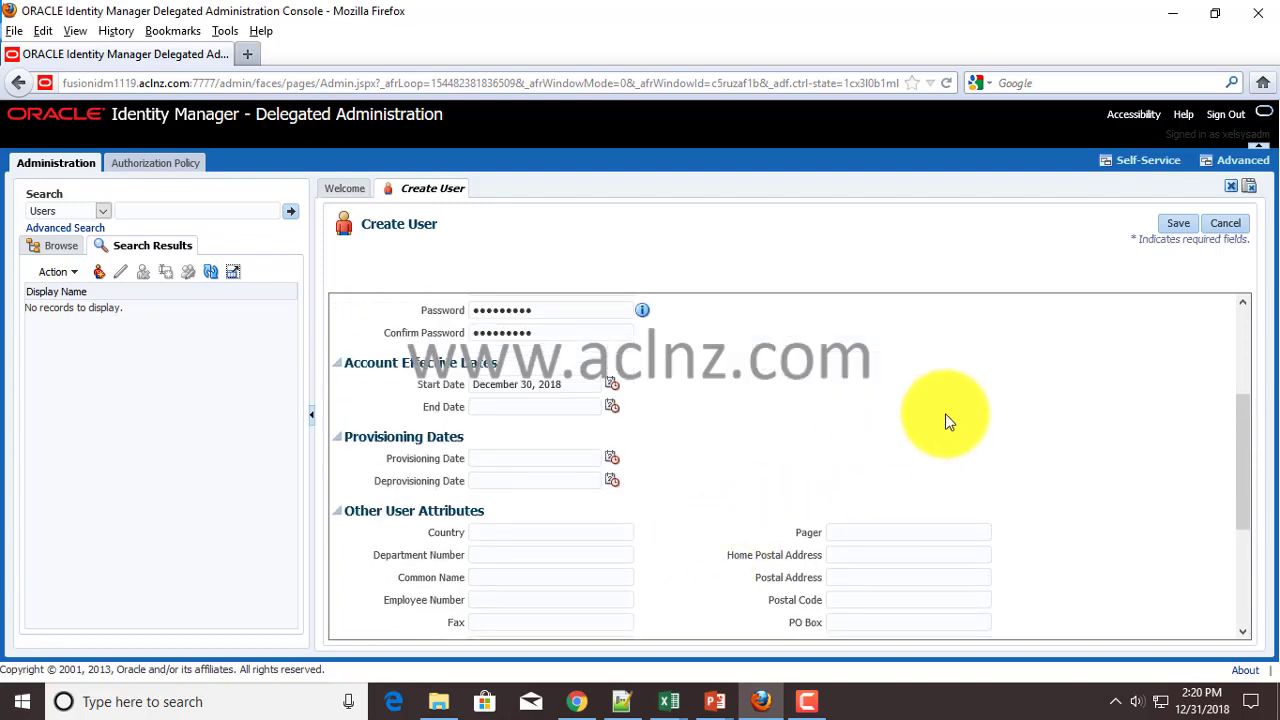
scroll(945, 413, "up", 2)
scroll(945, 413, "down", 5)
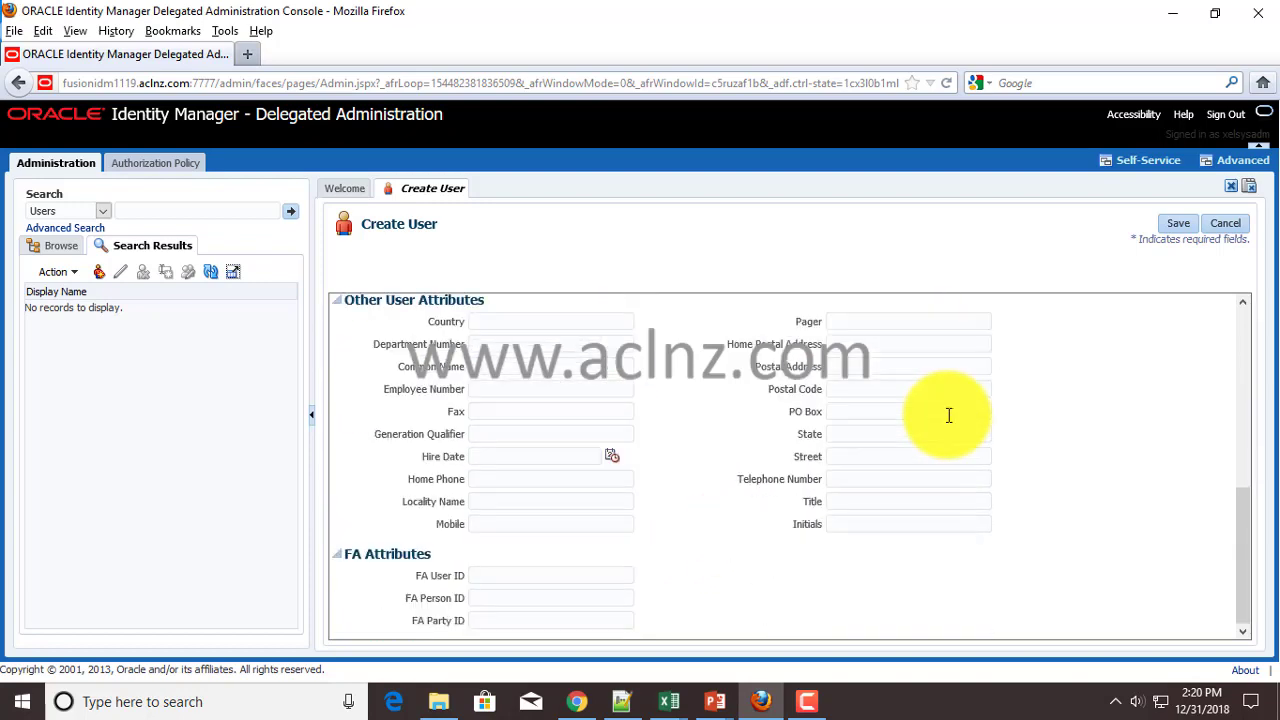
scroll(1060, 402, "up", 5)
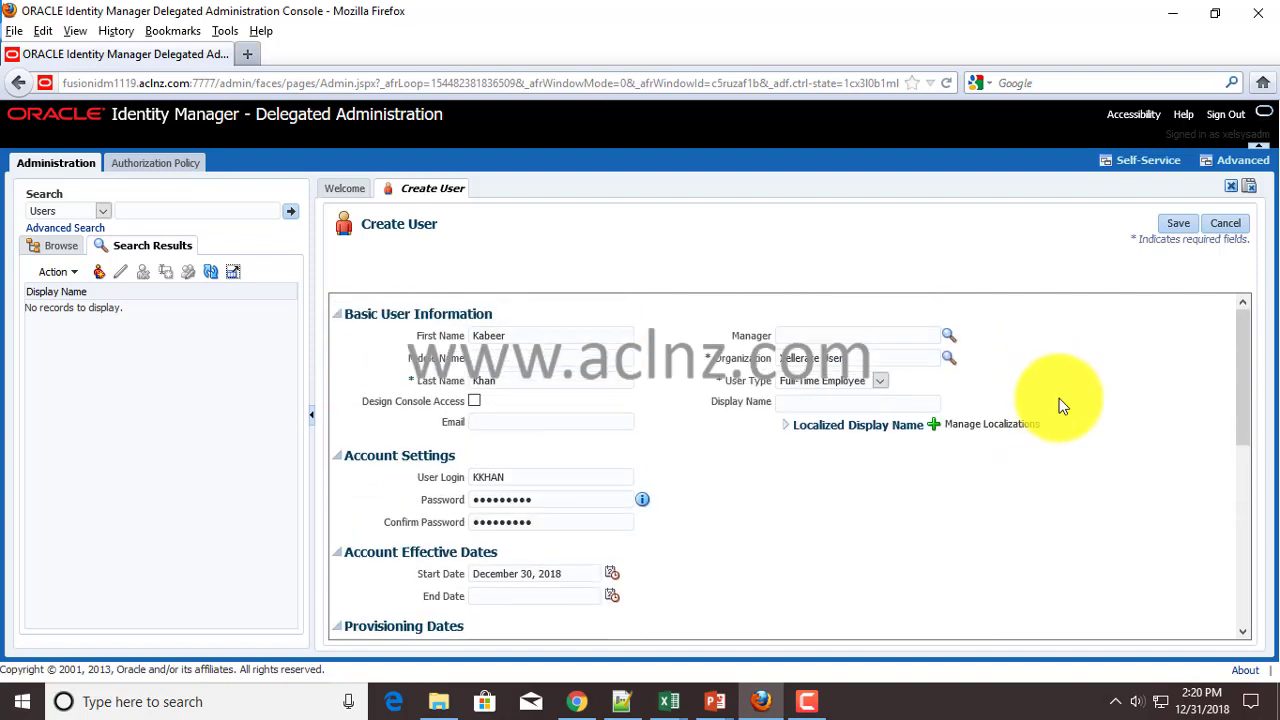
- Save the new user and view its Roles tab, which lists only ALL USERS
left_click(1175, 225)
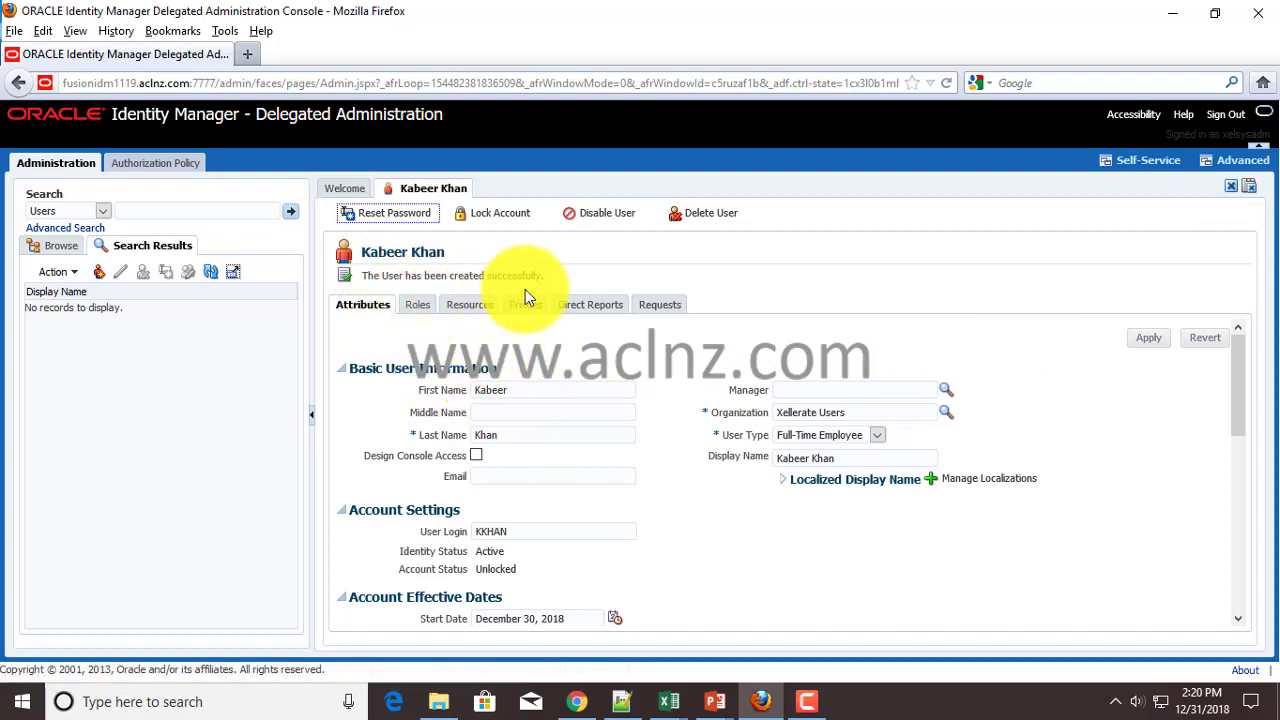
left_click(421, 307)
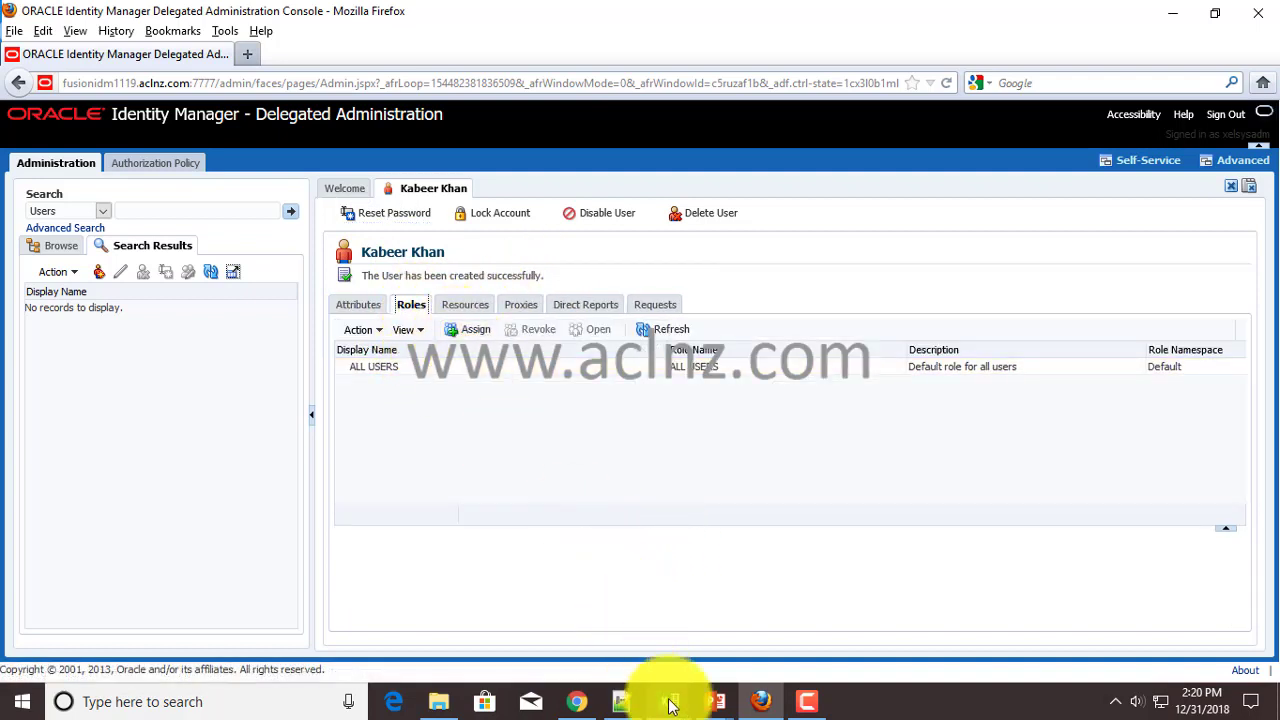
- Copy the Administrators role name from cell D3 of the 1_User_and_Roles workbook
mouse_move(666, 694)
left_click(743, 652)
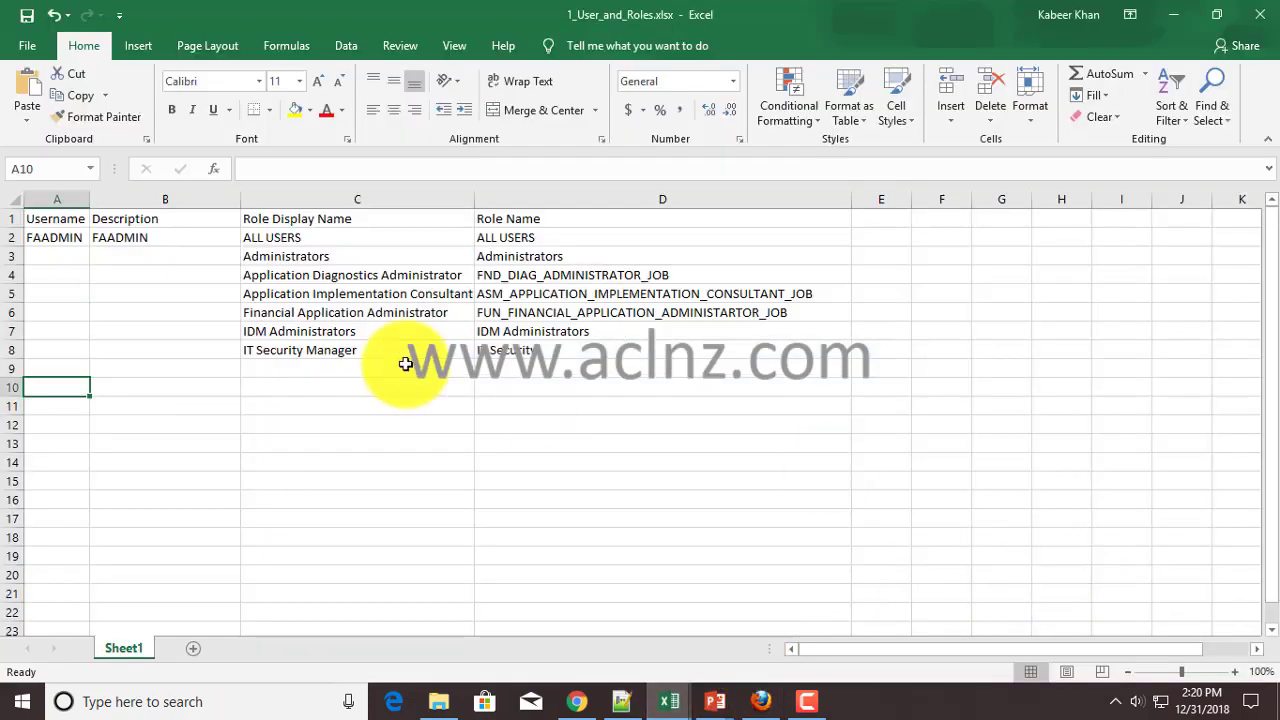
left_click(288, 257)
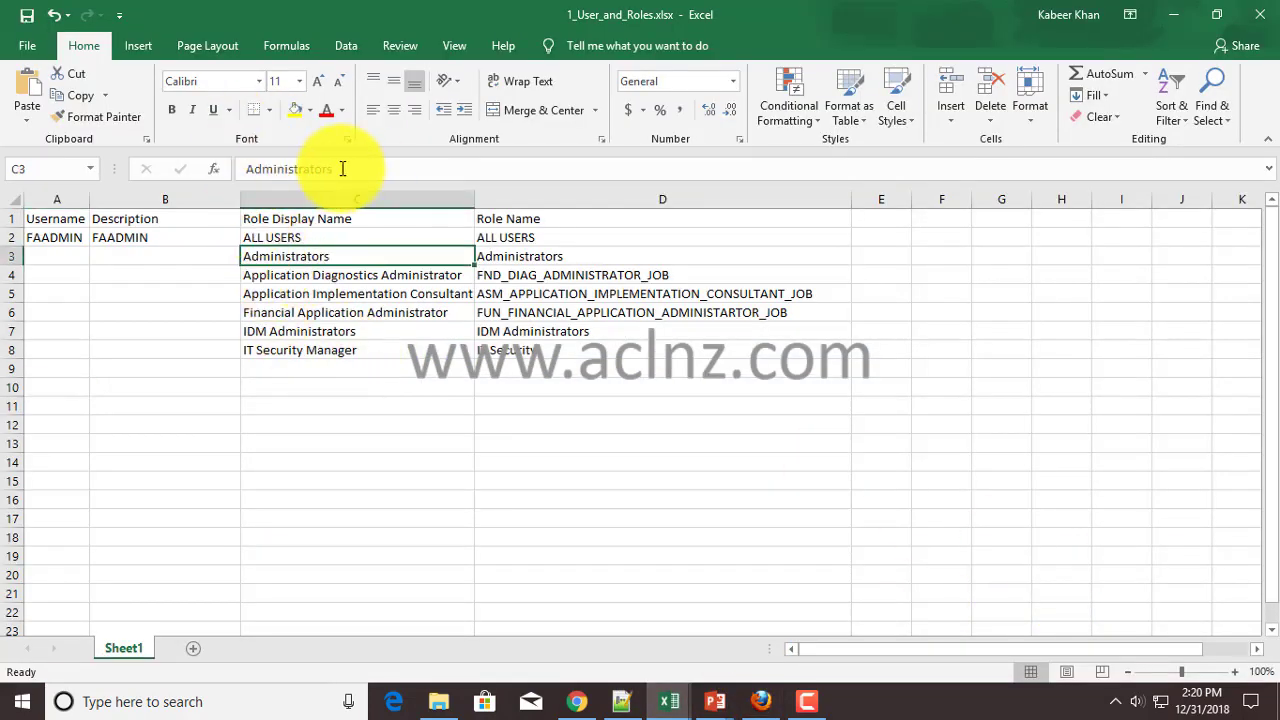
left_click(534, 256)
left_click_drag(338, 176, 214, 167)
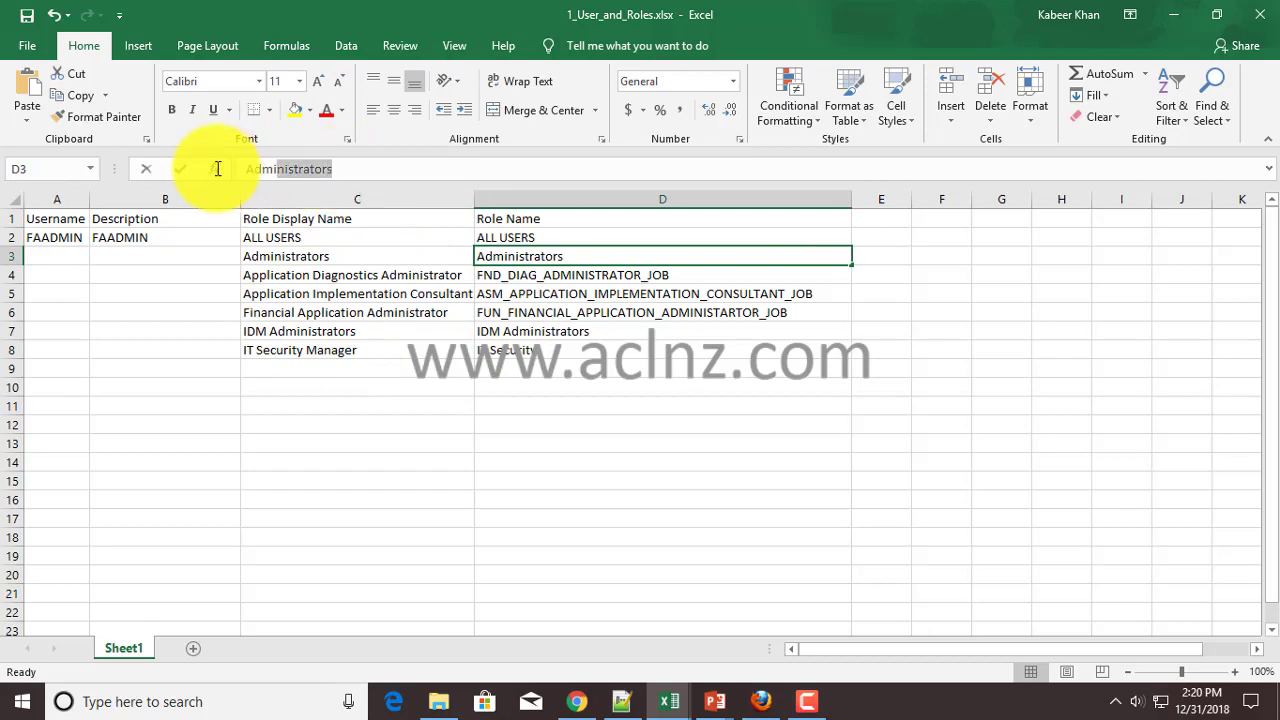
- Search the Add Role dialog for Administrators and select the matching role
left_click(761, 701)
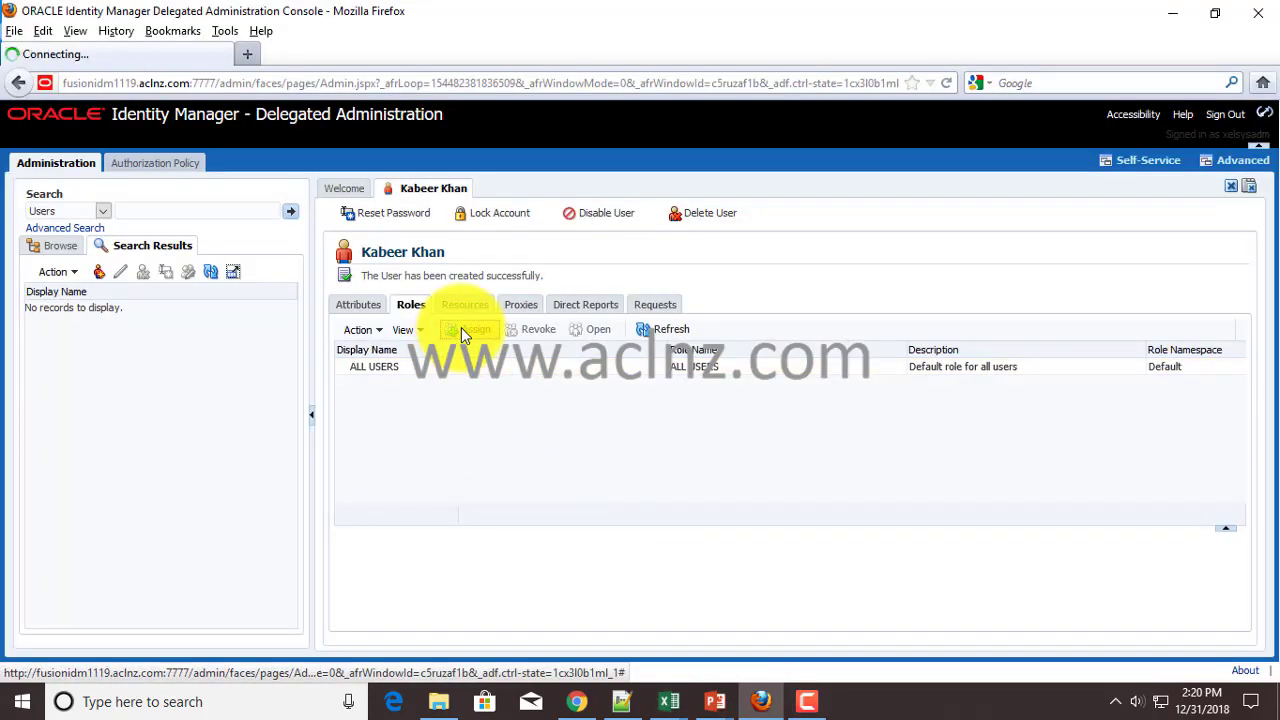
left_click(461, 327)
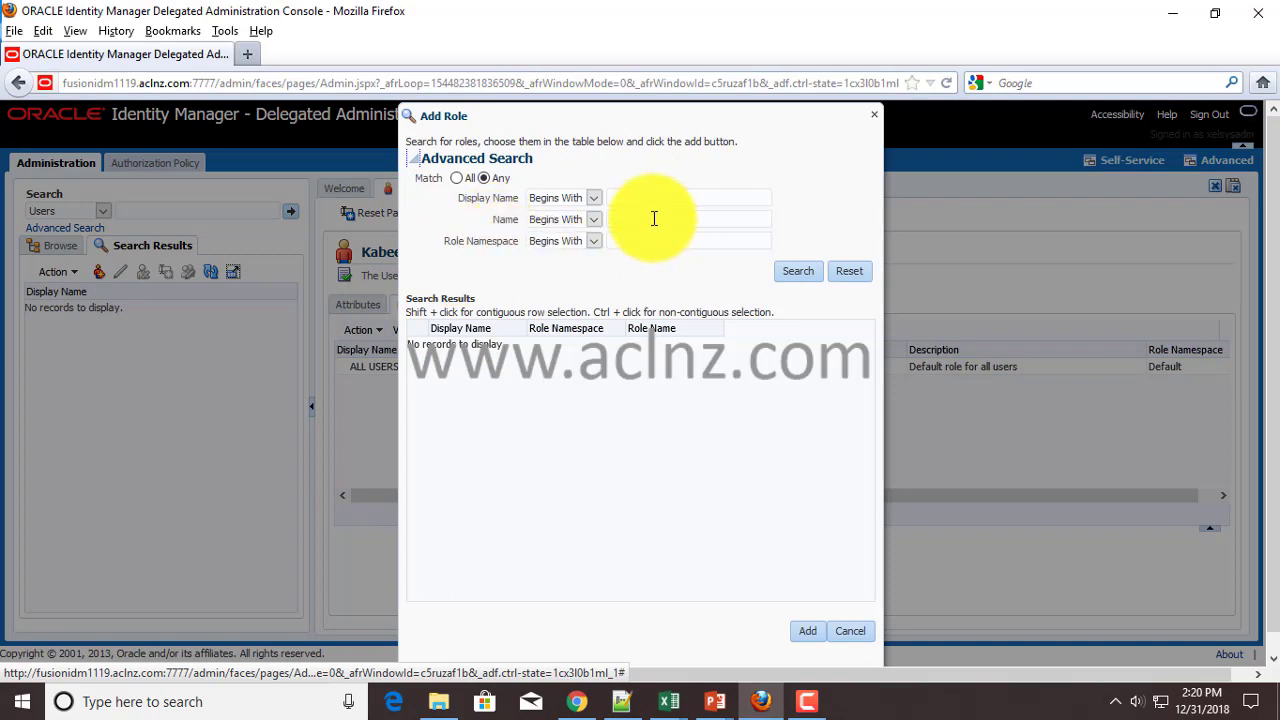
left_click(660, 219)
type("Administrators")
left_click(798, 271)
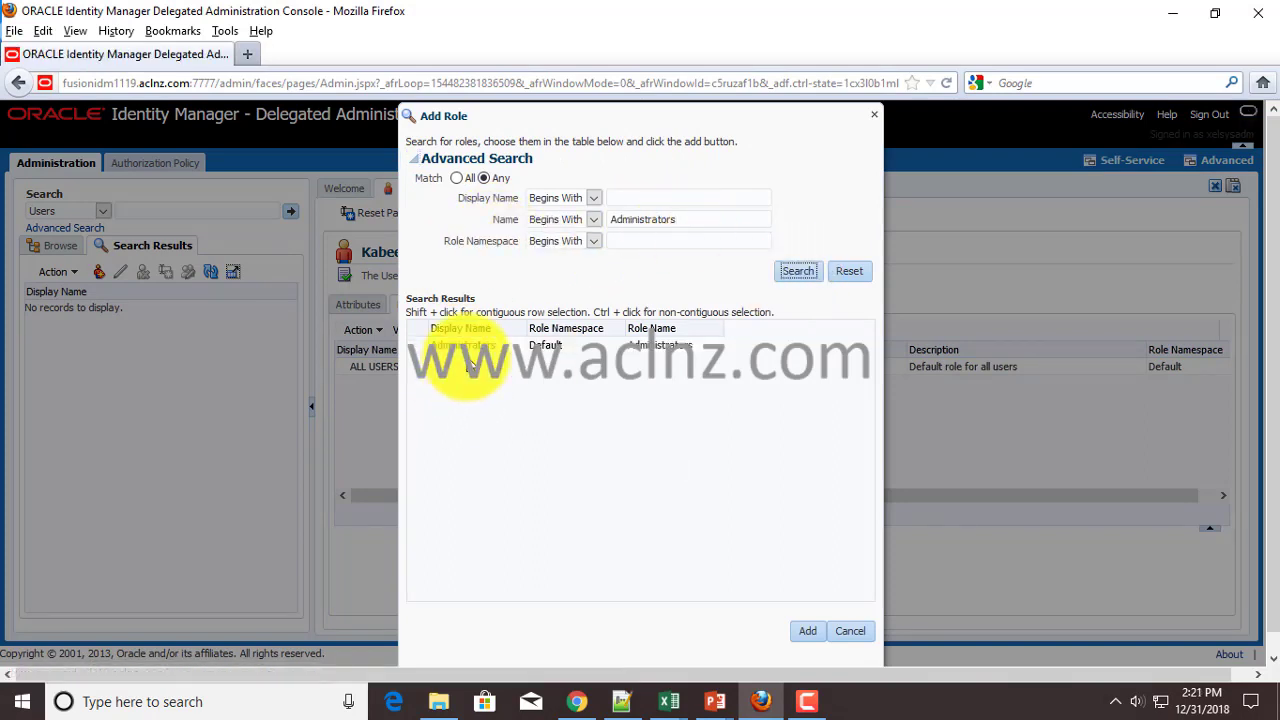
left_click(470, 348)
- Add the Administrators role to the user and return to the roles spreadsheet
left_click(808, 631)
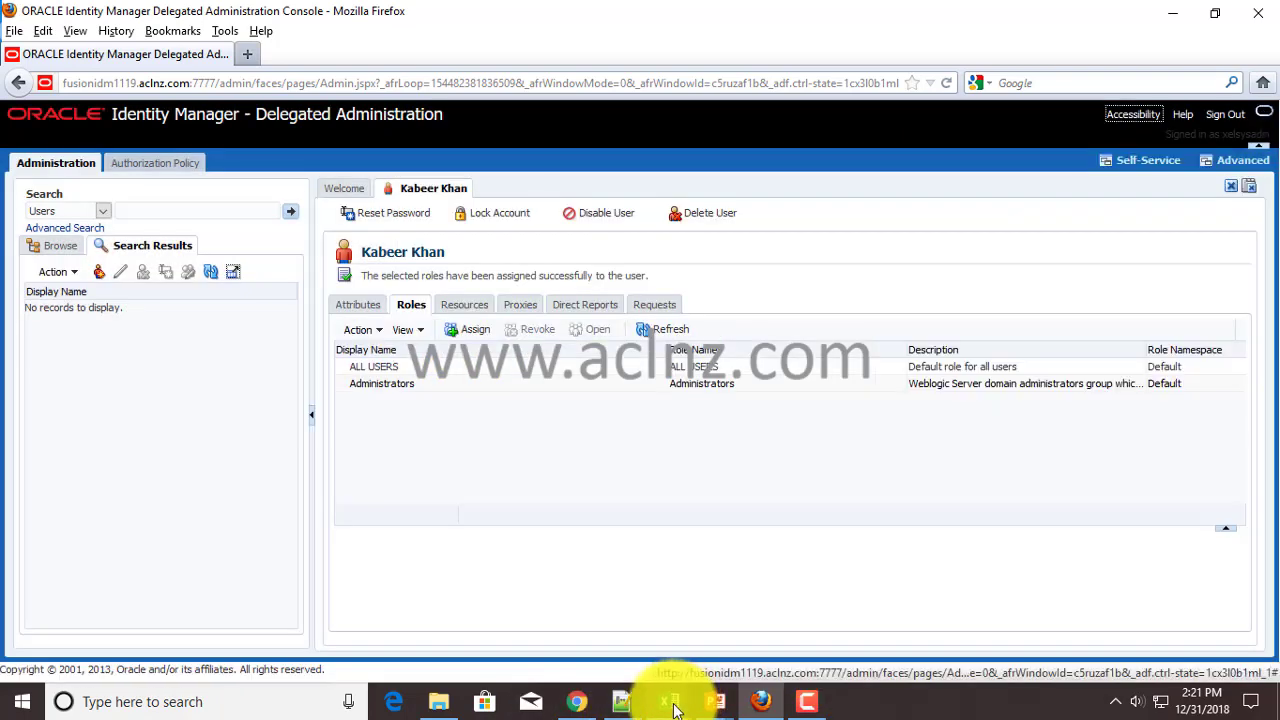
mouse_move(677, 700)
left_click(746, 586)
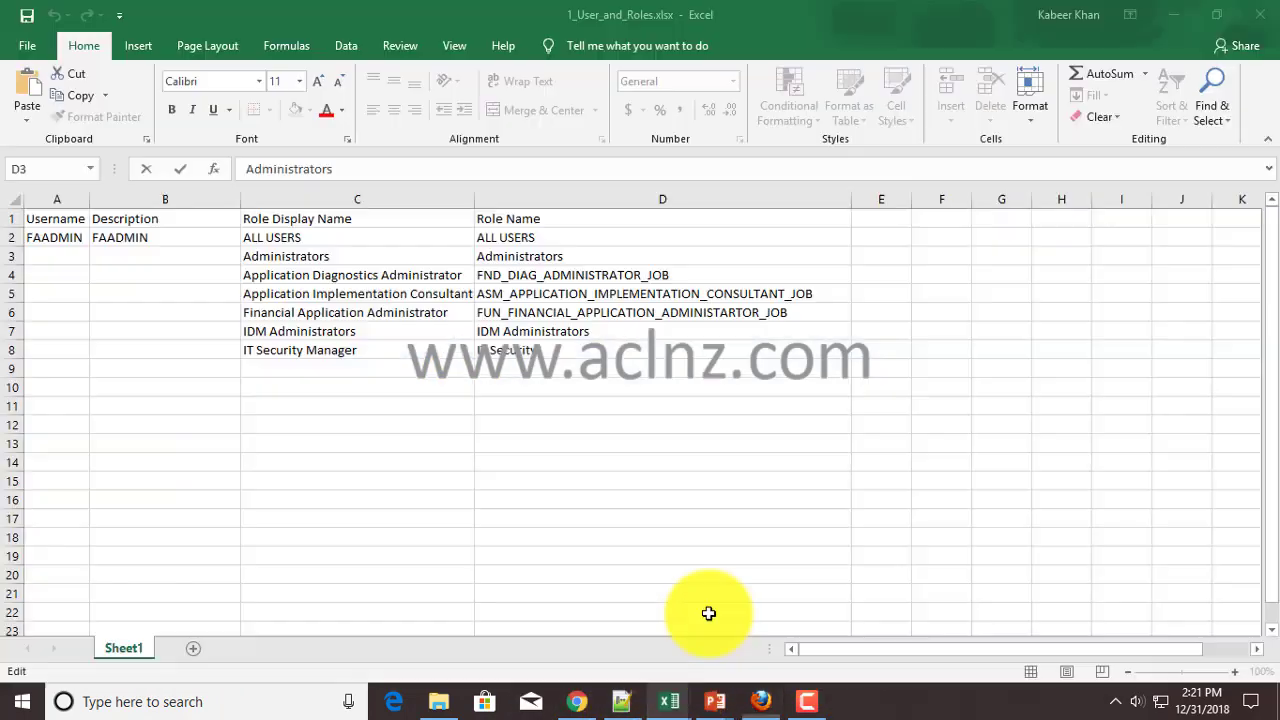
left_click(390, 274)
left_click(543, 273)
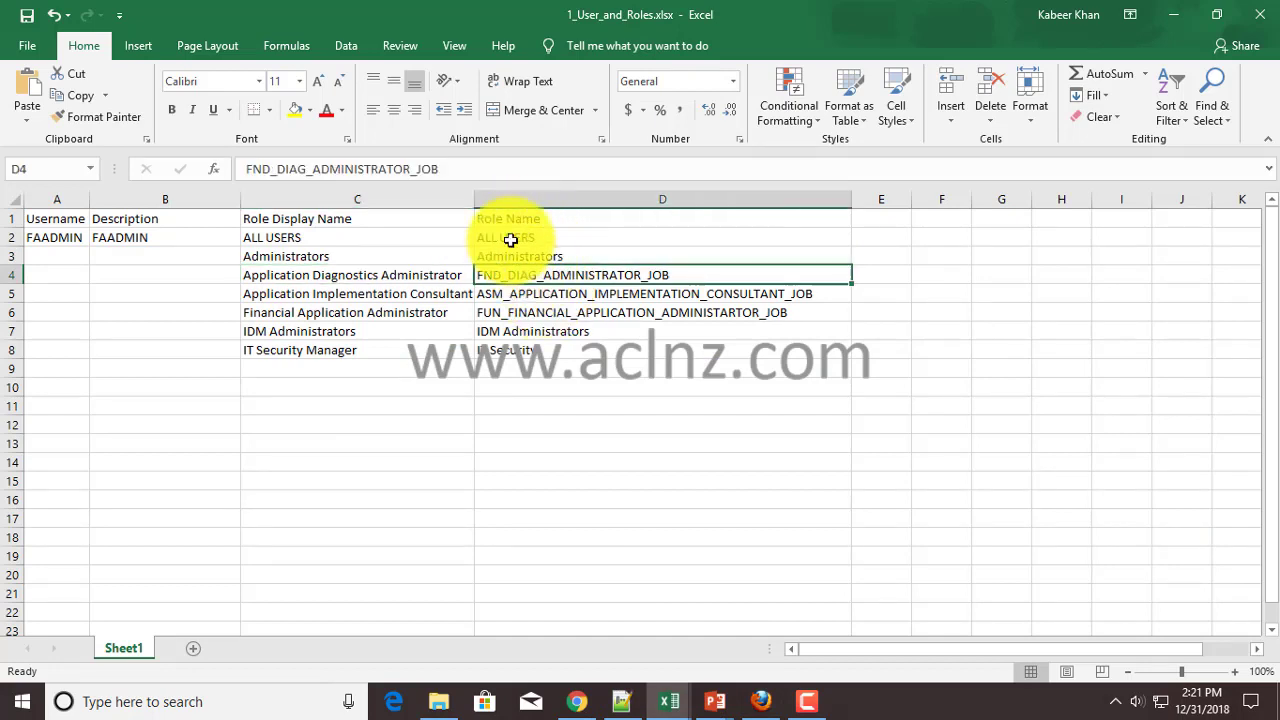
- Make header row A1:D1 bold and copy the FND_DIAG_ADMINISTRATOR_JOB role name
left_click_drag(510, 218, 42, 218)
left_click(174, 111)
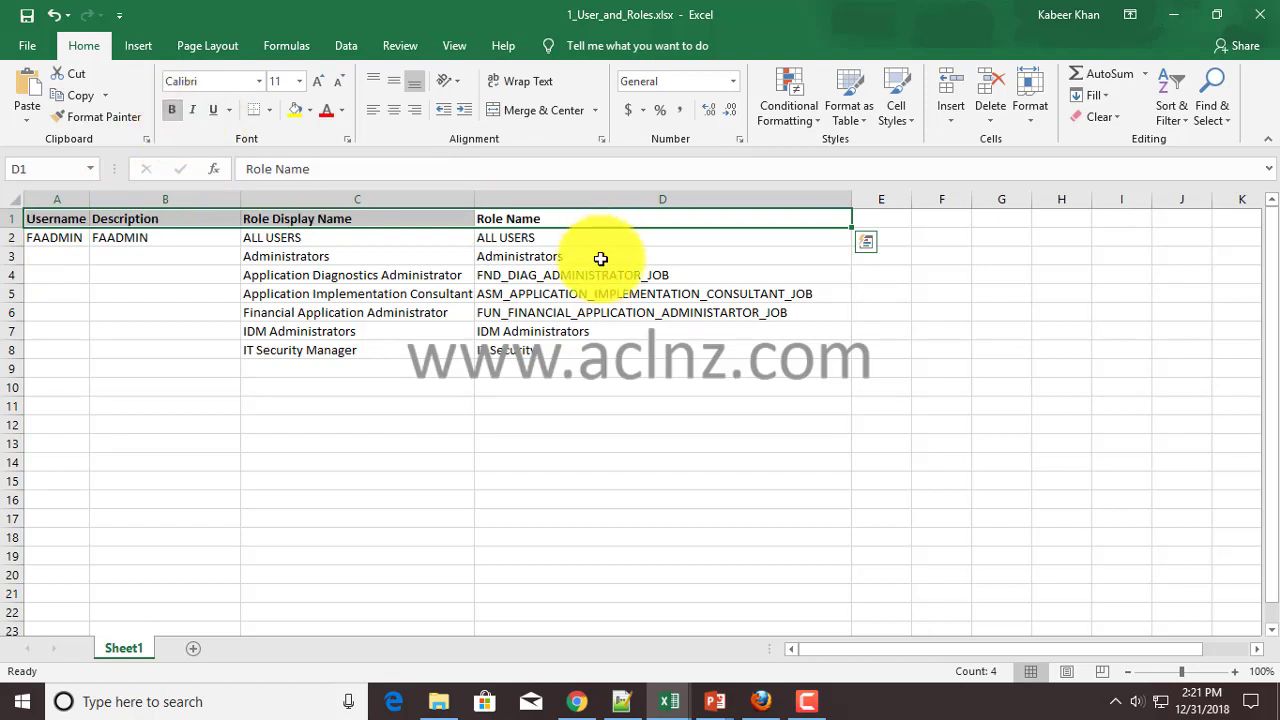
left_click(531, 243)
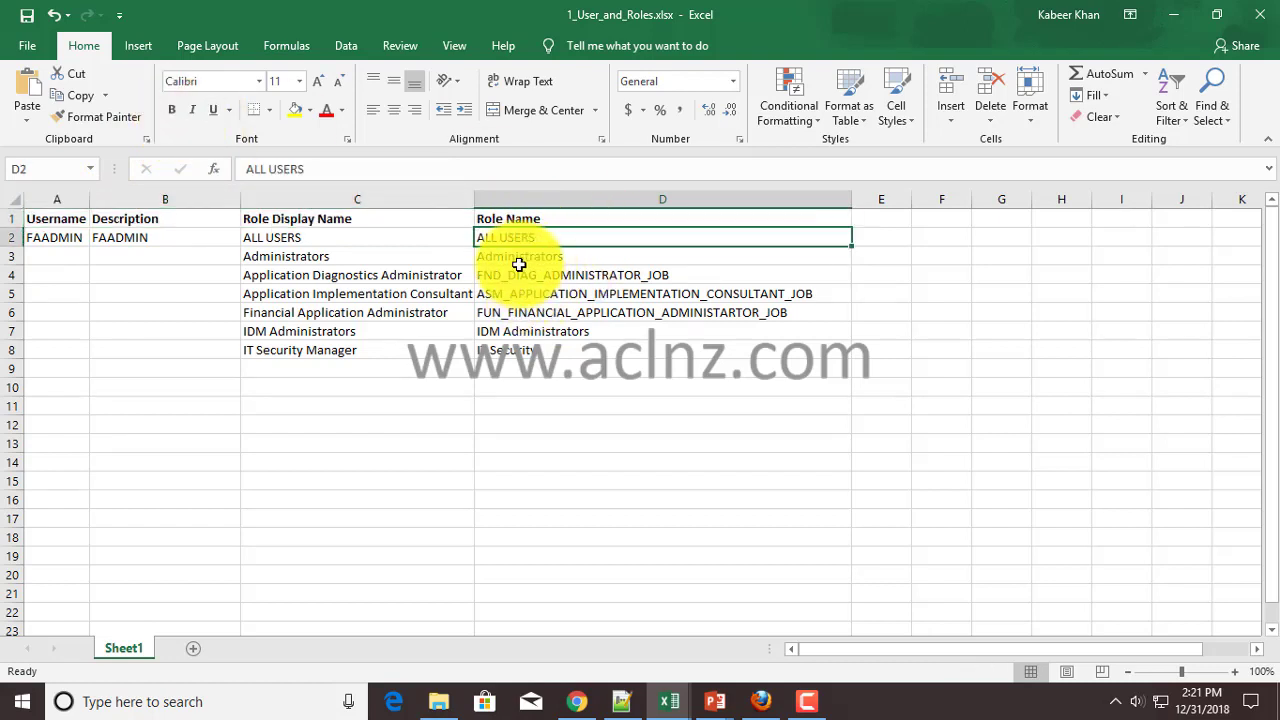
left_click(520, 268)
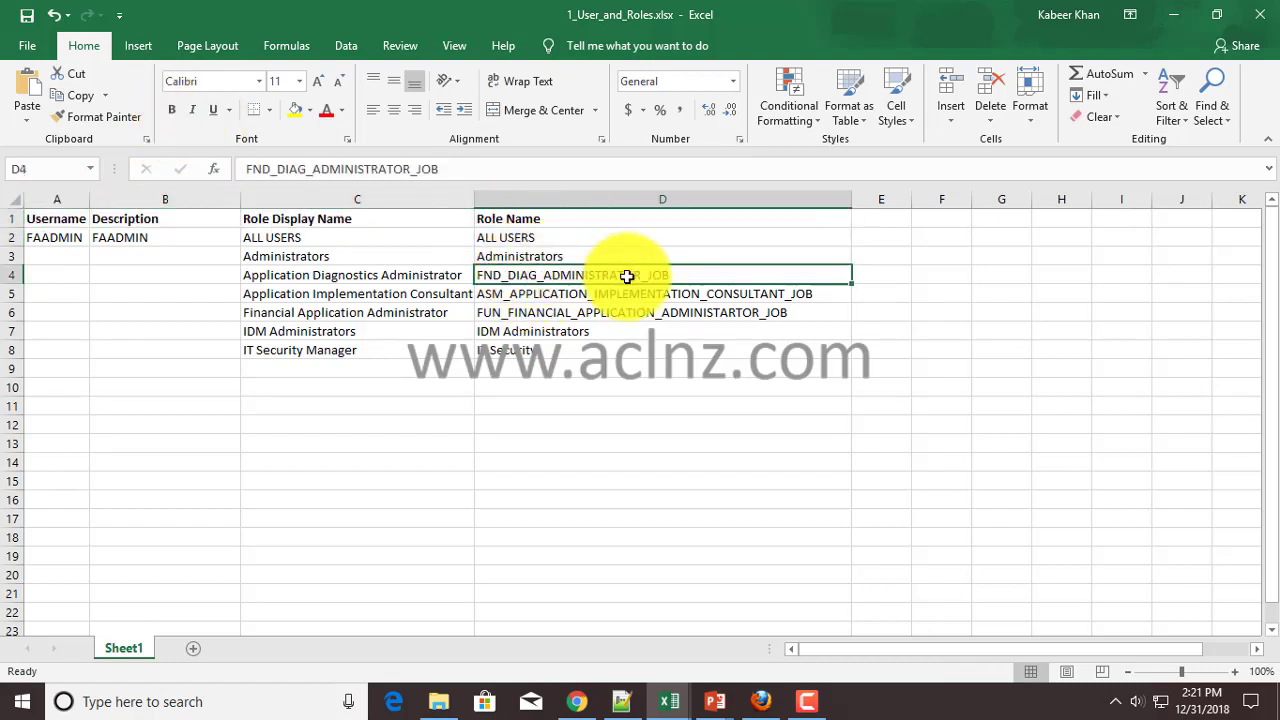
key("ctrl+c")
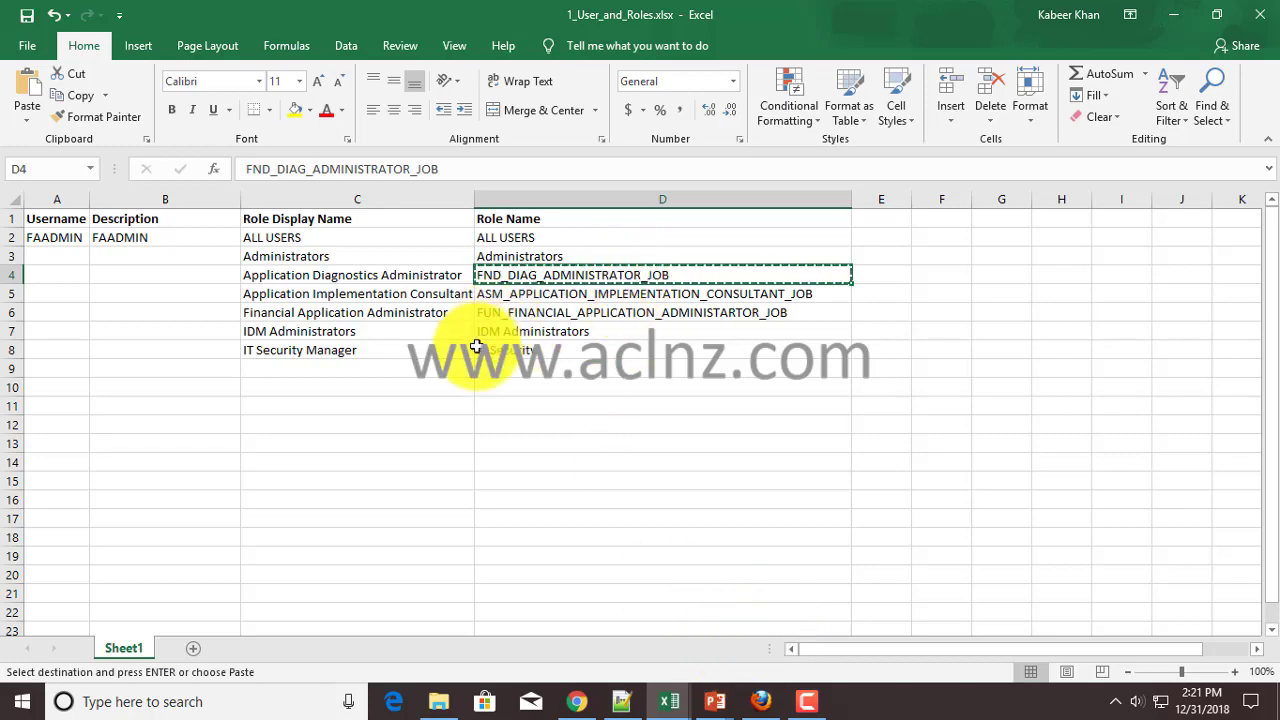
- Assign the Application Diagnostics Administrator role by searching FND_DIAG_ADMINISTRATOR_JOB
left_click(764, 700)
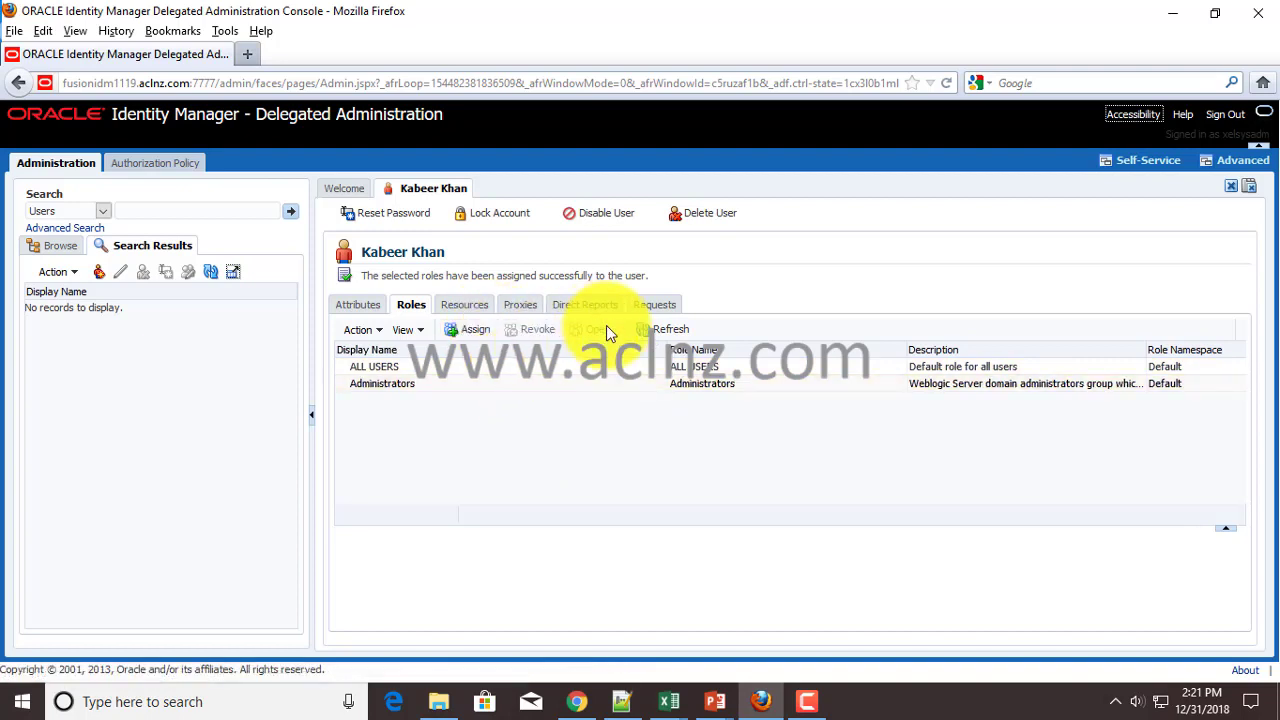
left_click(469, 329)
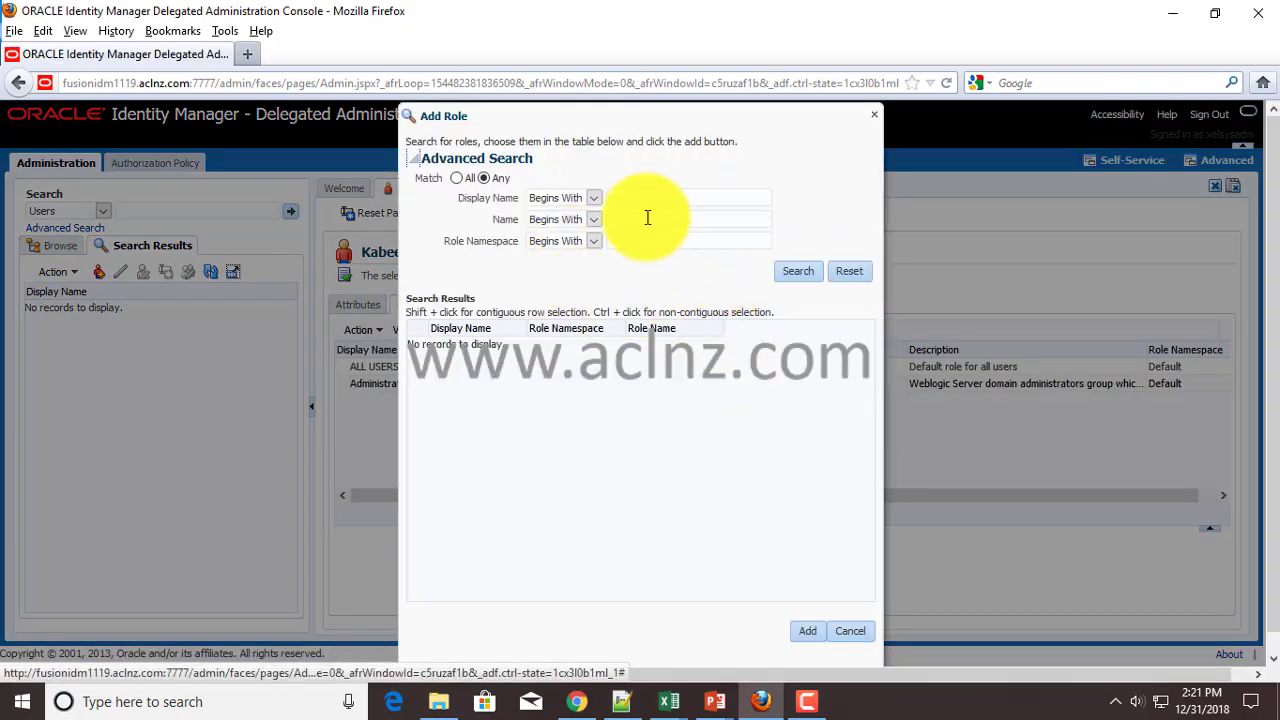
left_click(645, 220)
key("ctrl+v")
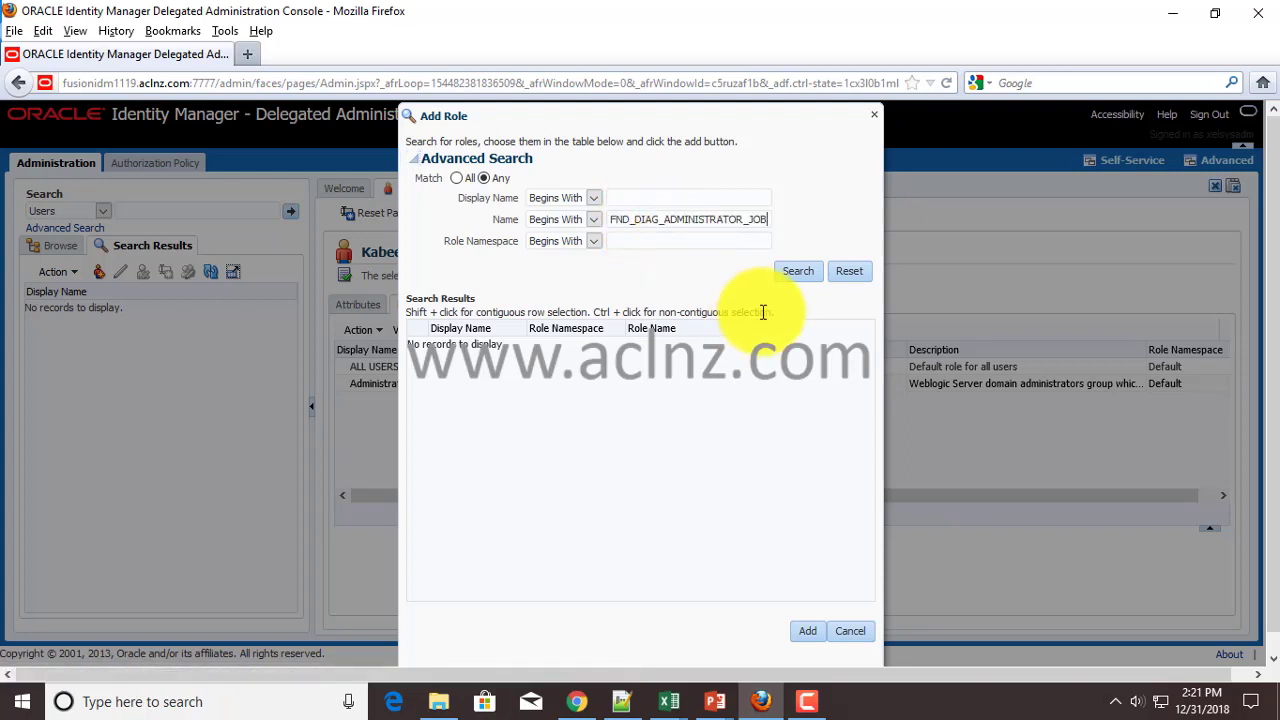
left_click(791, 272)
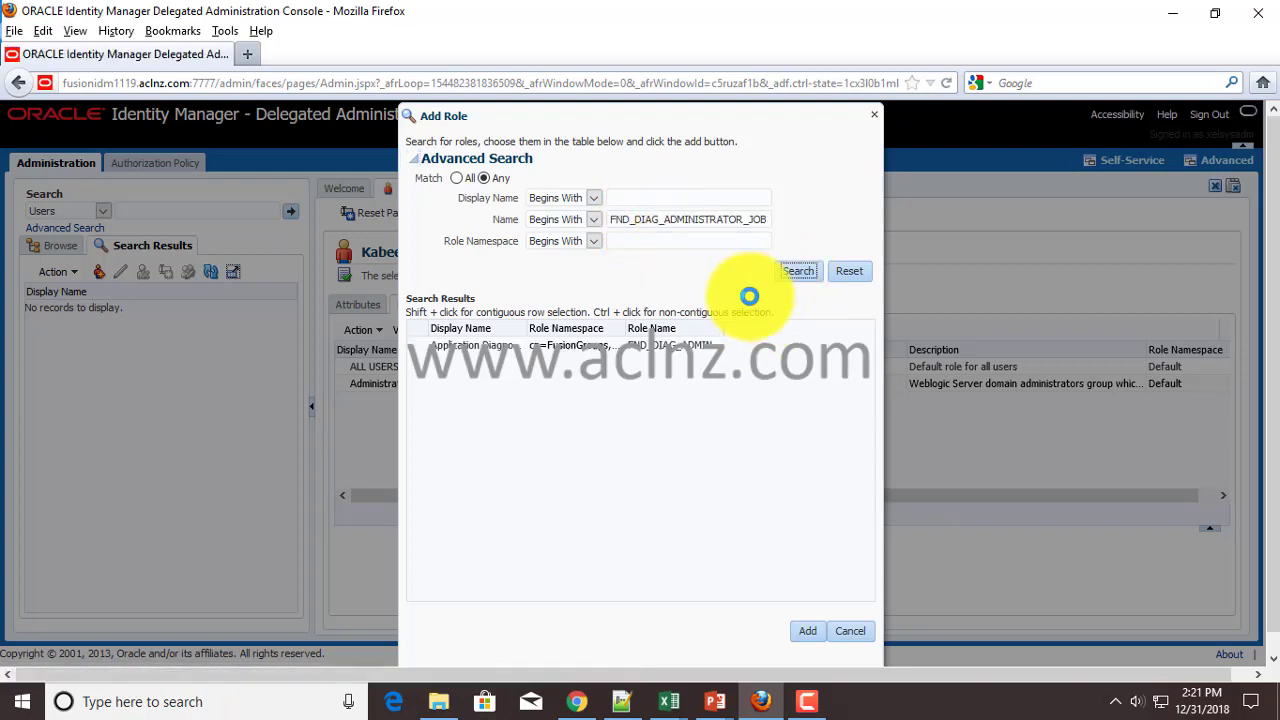
left_click(530, 346)
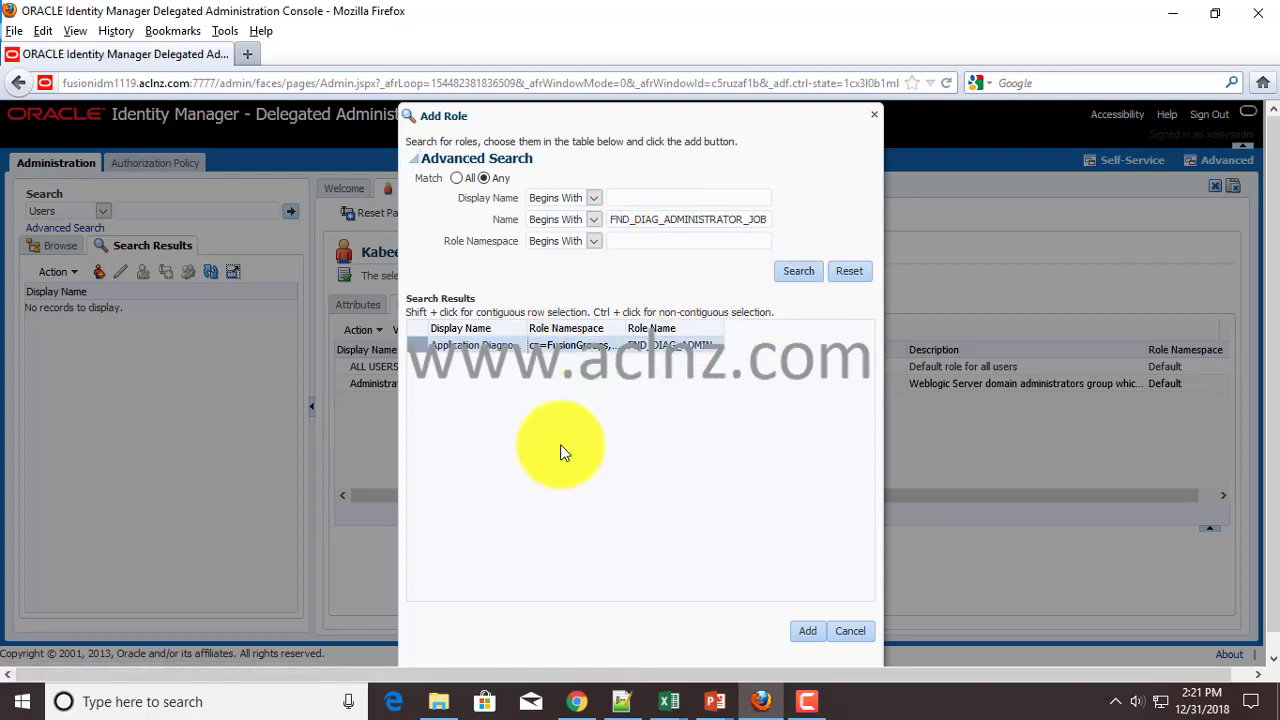
left_click(805, 634)
- Copy the ASM_APPLICATION_IMPLEMENTATION_CONSULTANT_JOB role name from cell D5
mouse_move(669, 701)
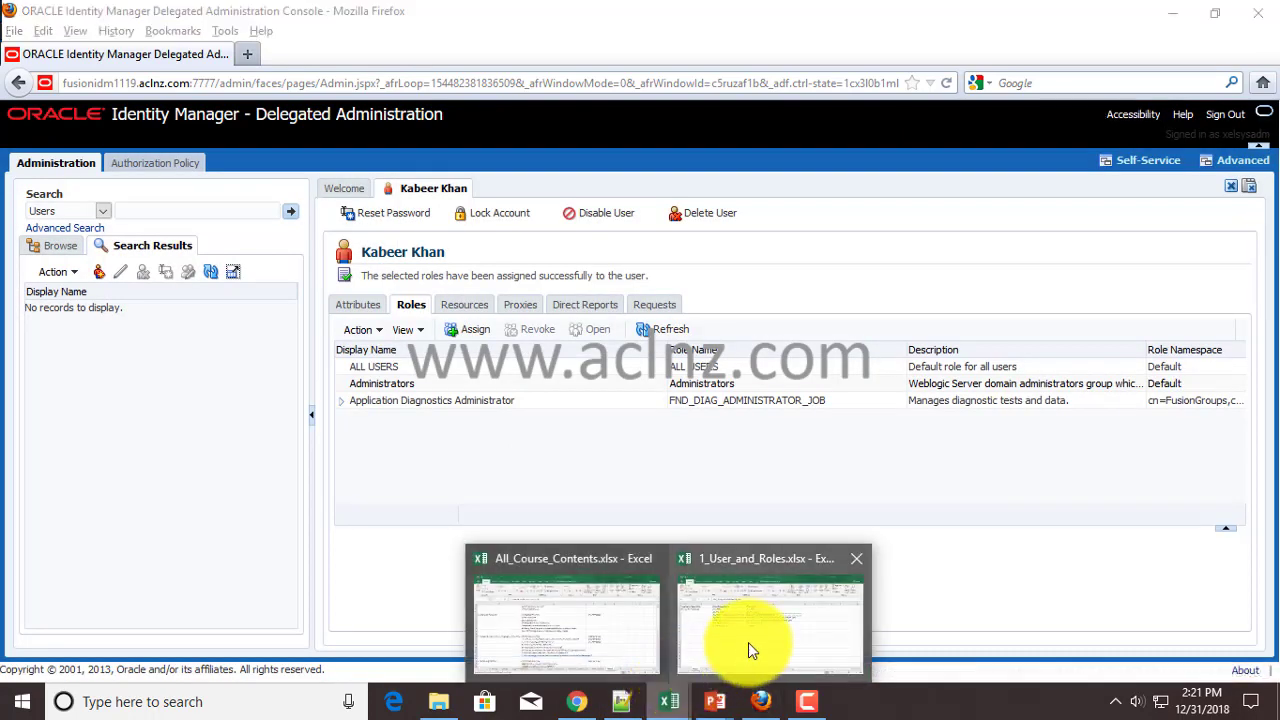
left_click(748, 641)
left_click(580, 294)
key("ctrl+c")
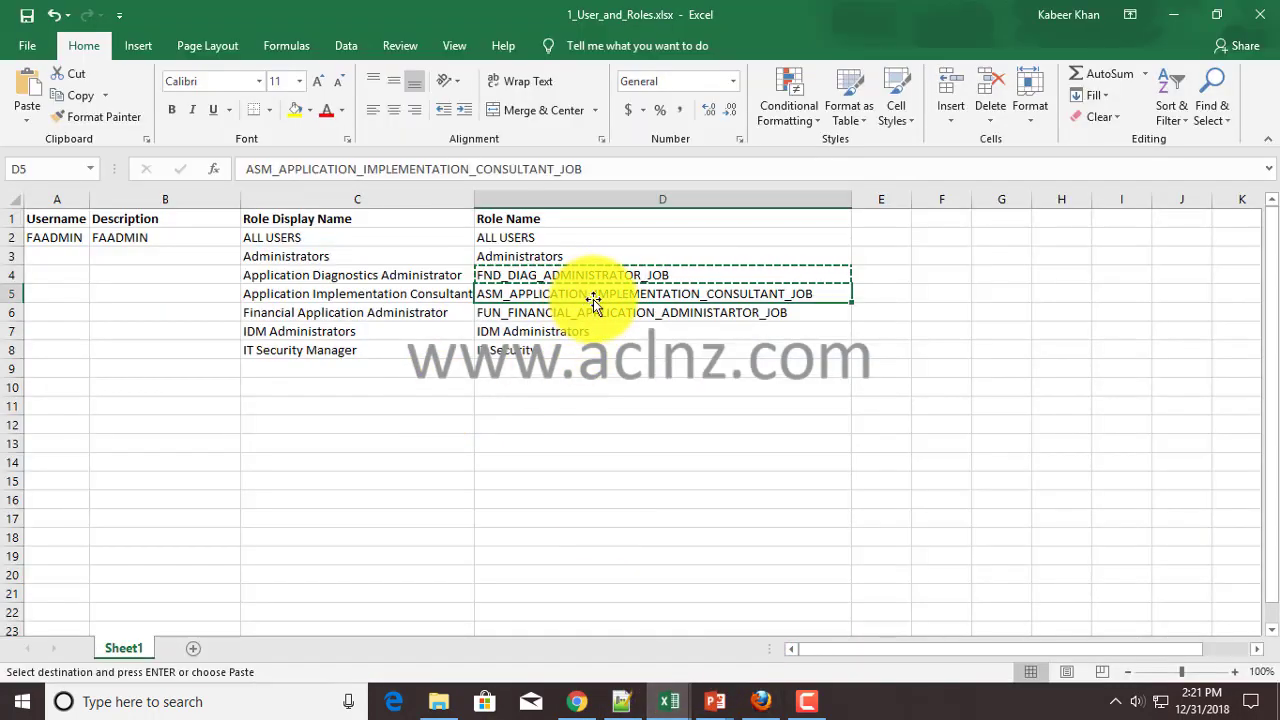
- Assign the Application Implementation Consultant role using the copied role name
left_click(745, 683)
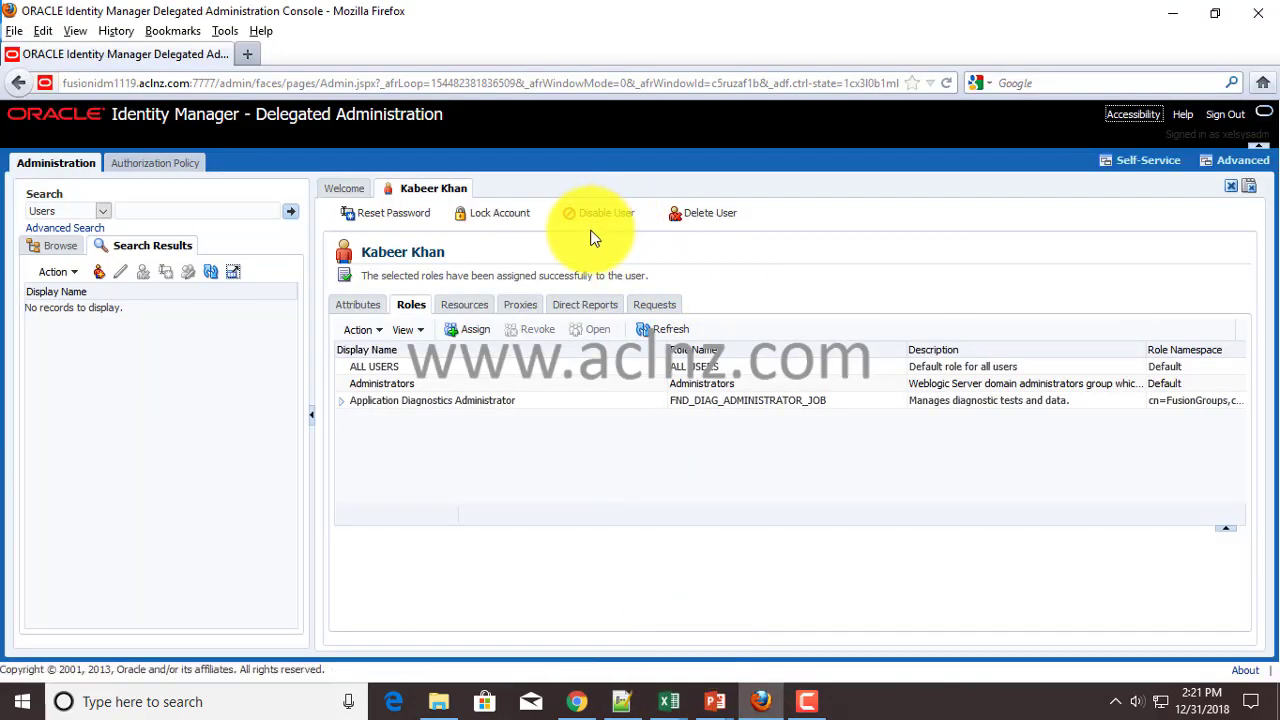
left_click(478, 331)
left_click(664, 217)
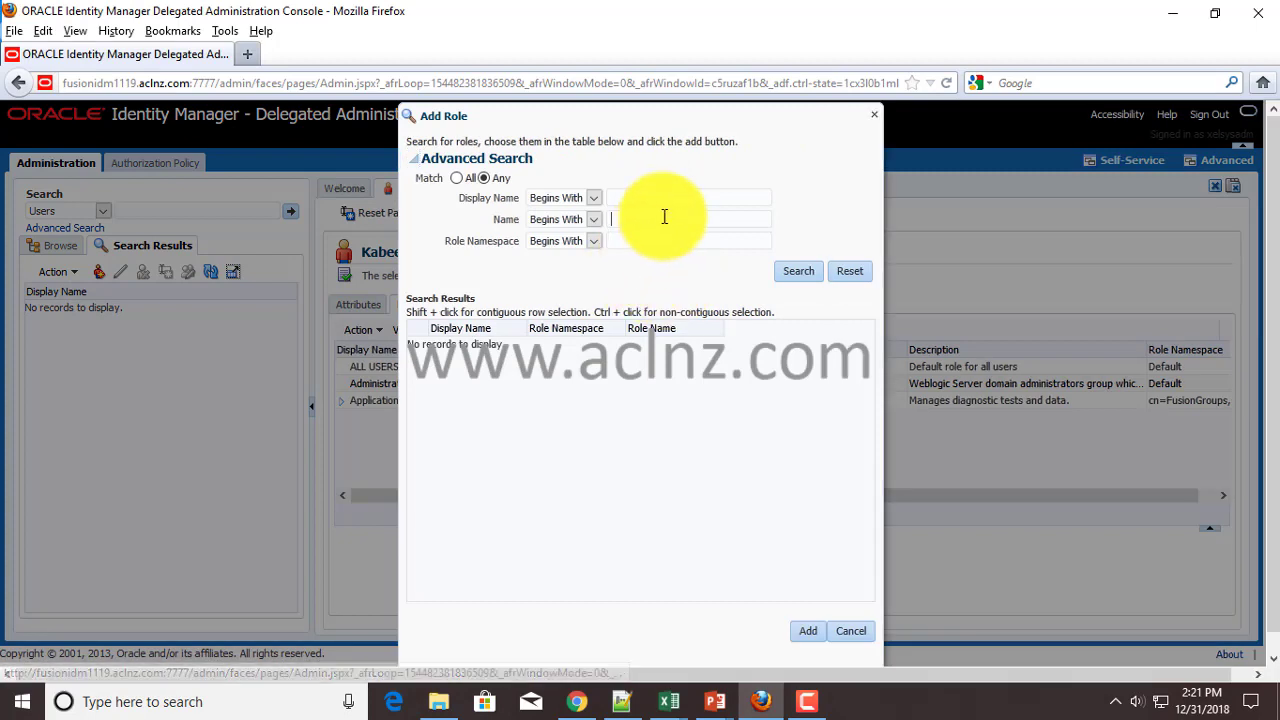
key("ctrl+v")
left_click(796, 271)
left_click(590, 346)
left_click(808, 632)
- Copy the FUN_FINANCIAL_APPLICATION_ADMINISTARTOR_JOB role name from cell D6
mouse_move(668, 701)
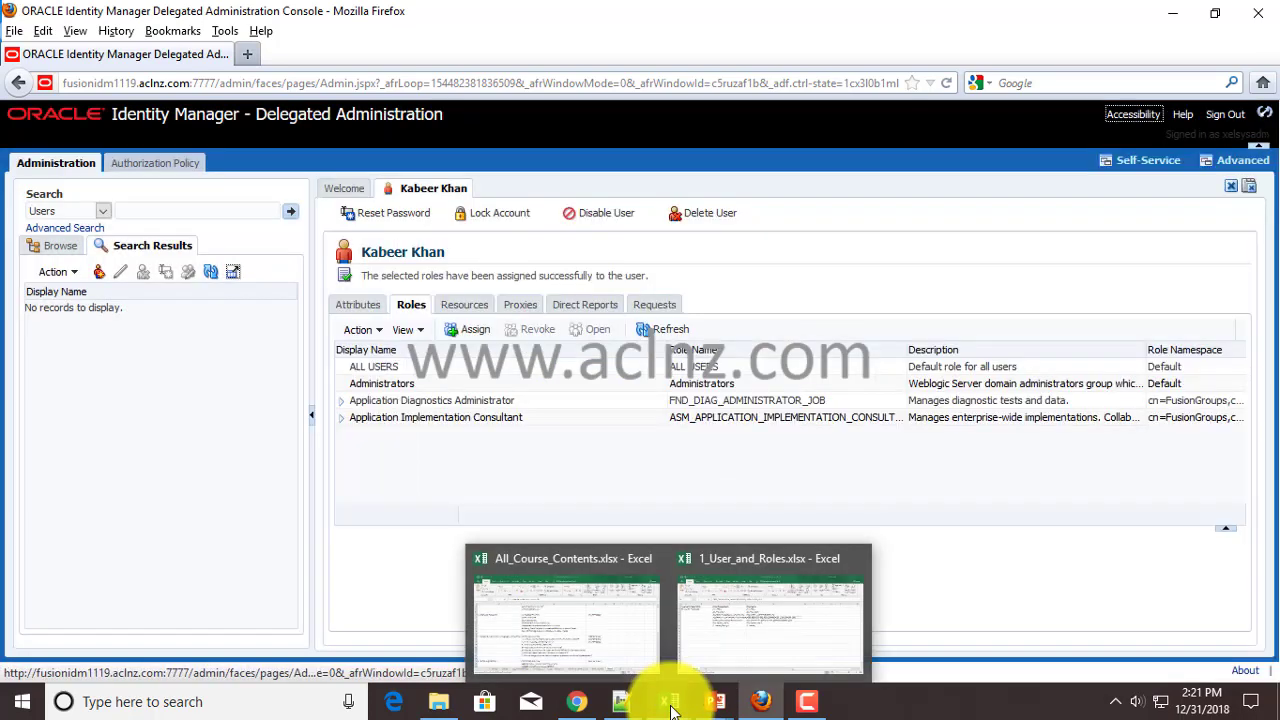
left_click(740, 651)
key("Down")
key("Down")
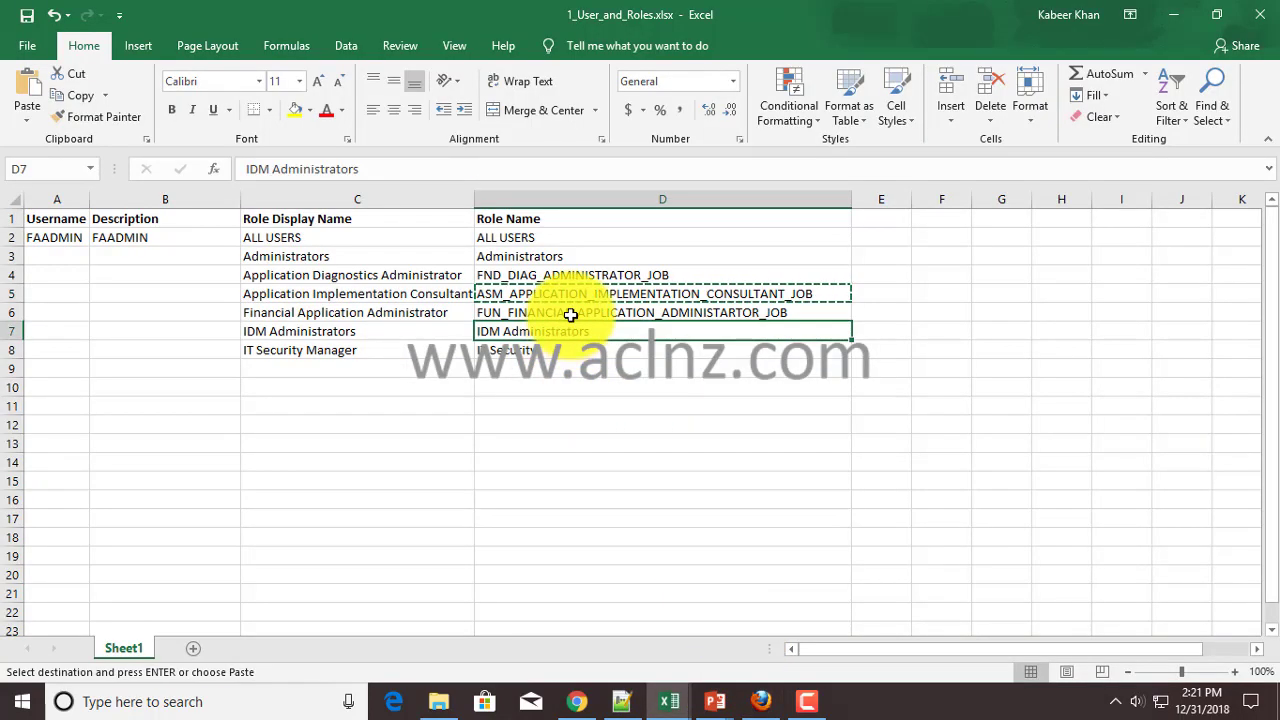
left_click(570, 315)
key("ctrl+c")
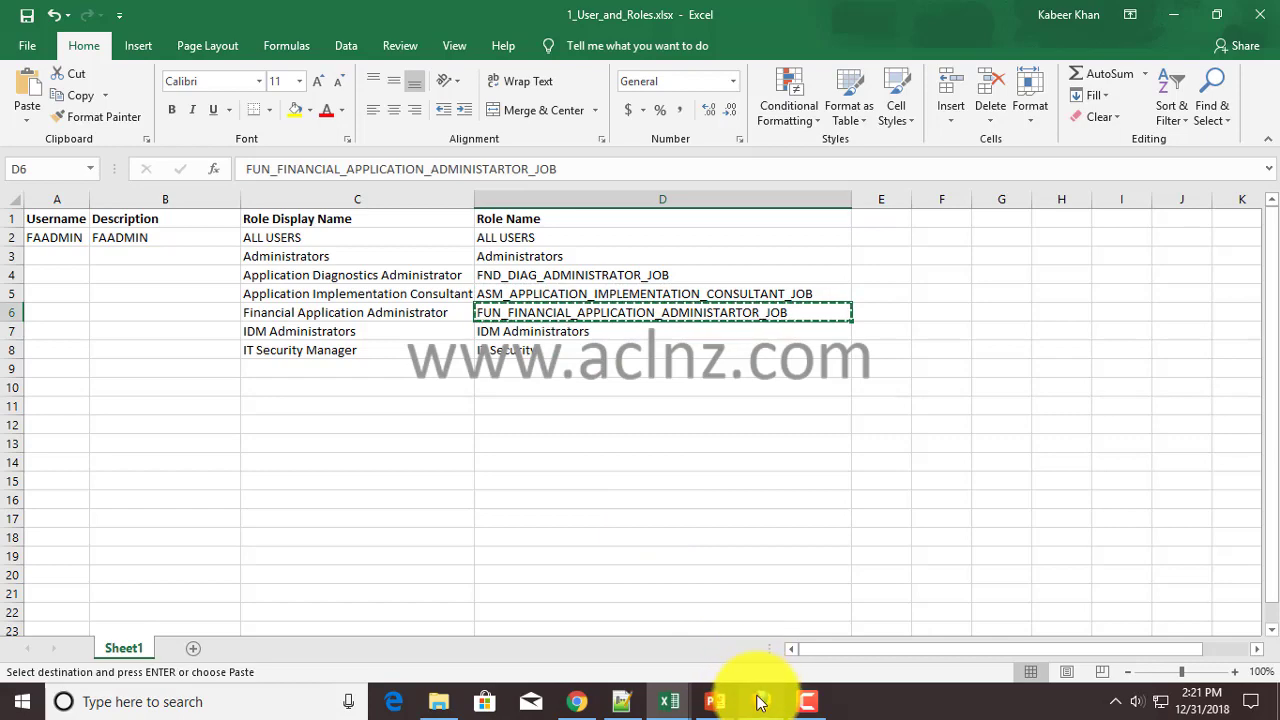
- Search Add Role for the financial administrator role name, which returns no records
left_click(760, 702)
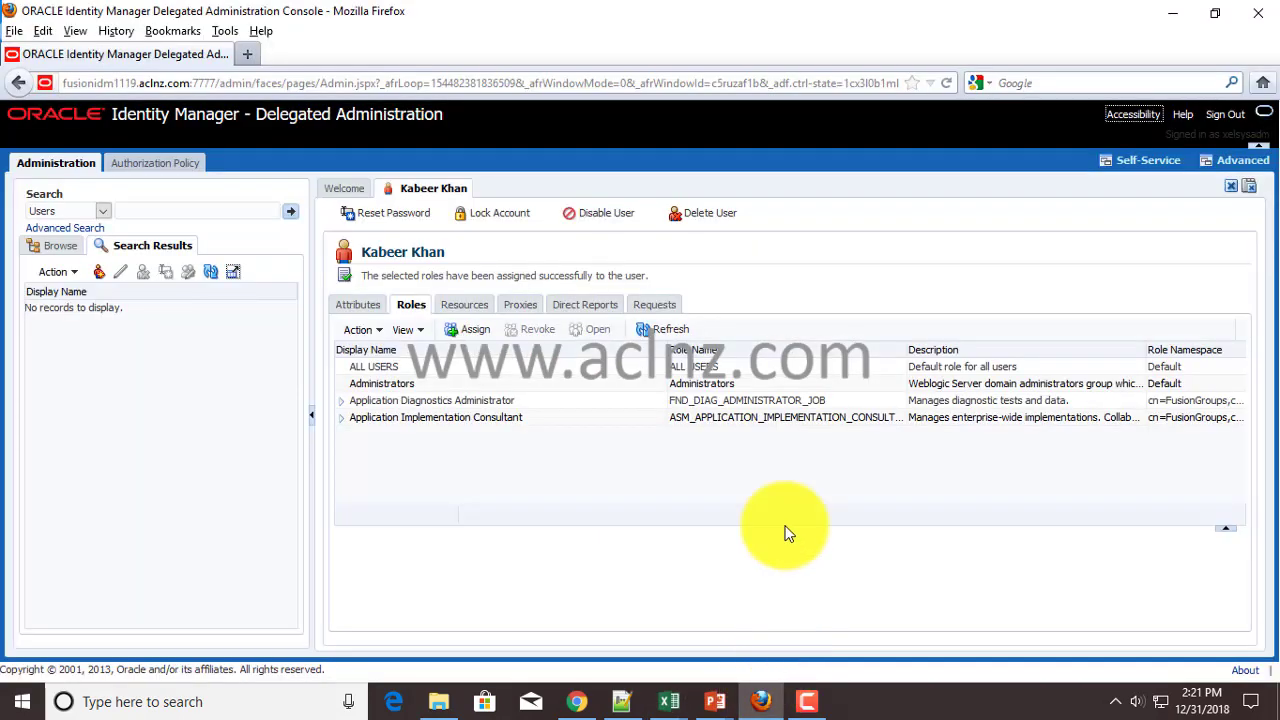
left_click(471, 329)
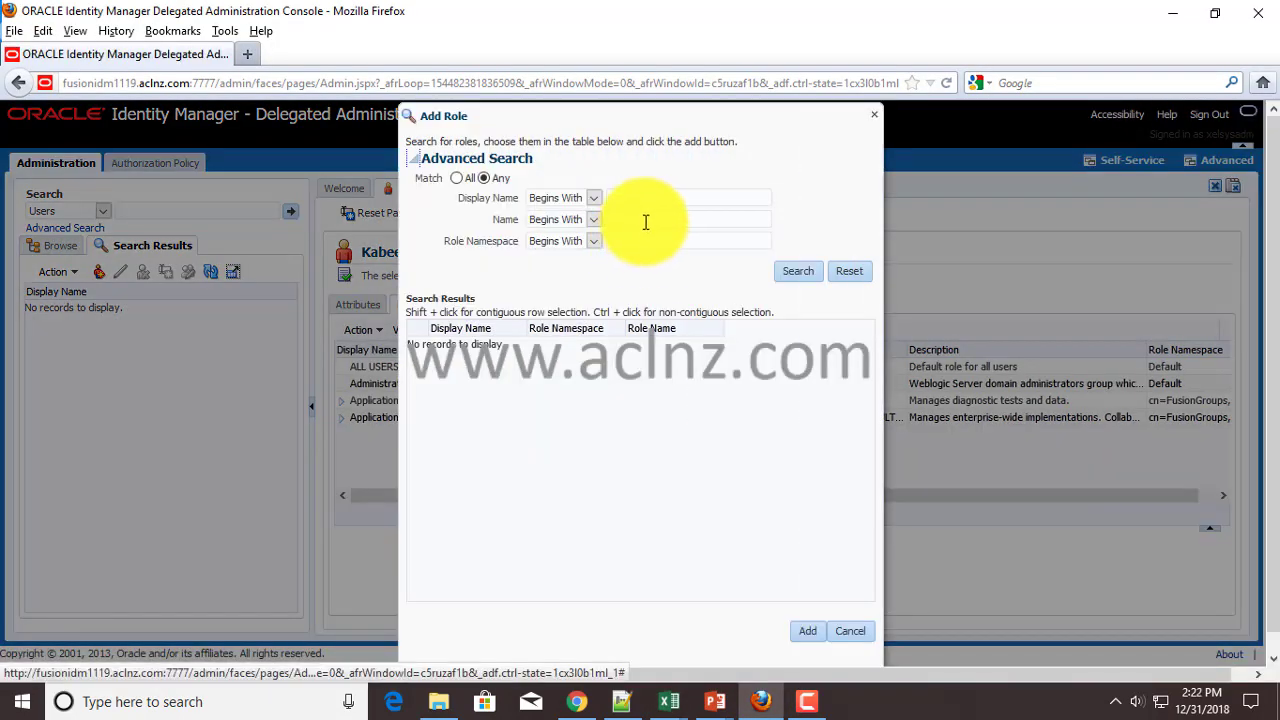
left_click(647, 219)
key("ctrl+v")
left_click(787, 272)
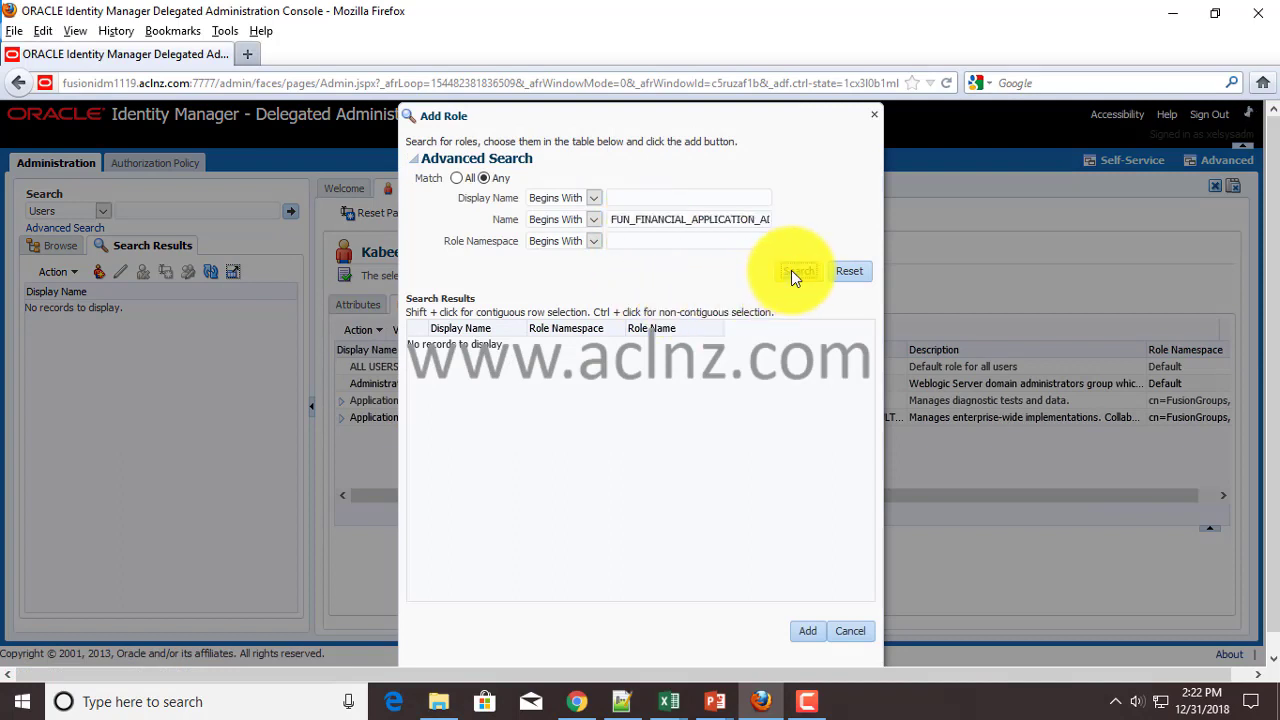
left_click(788, 271)
- Copy the Financial Application Administrator display name from C6 and return to Add Role
mouse_move(669, 701)
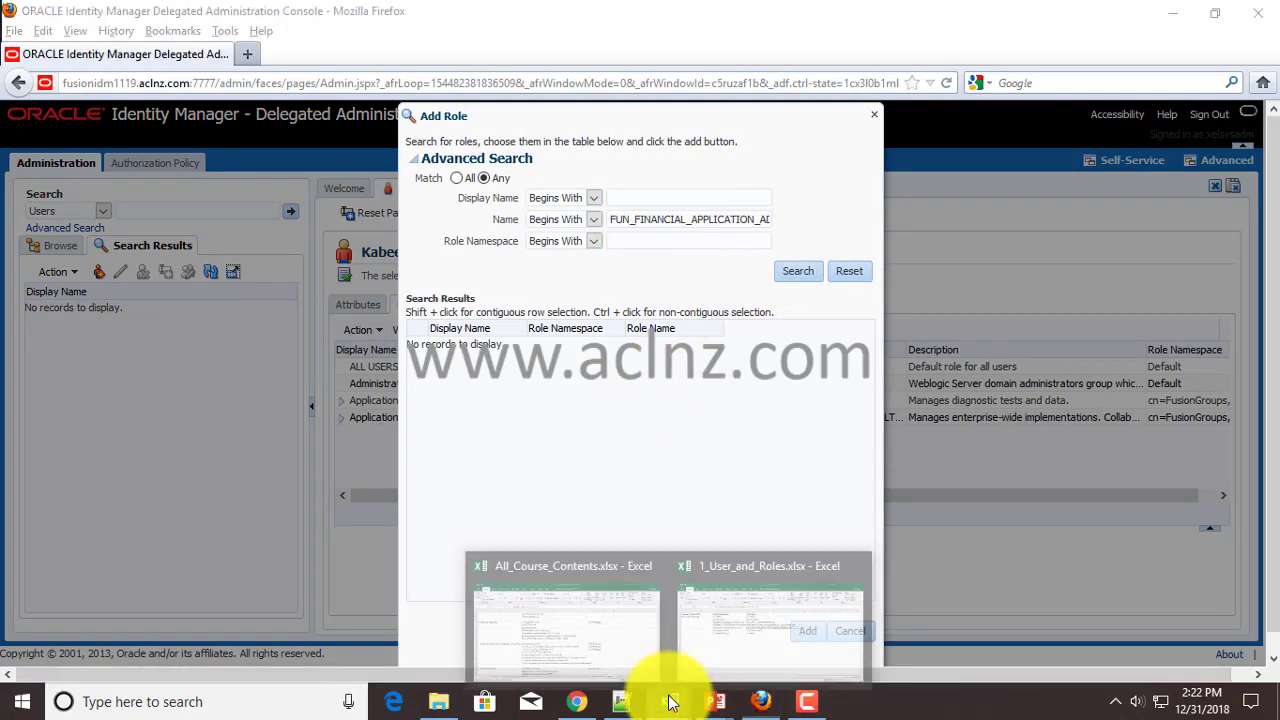
left_click(728, 657)
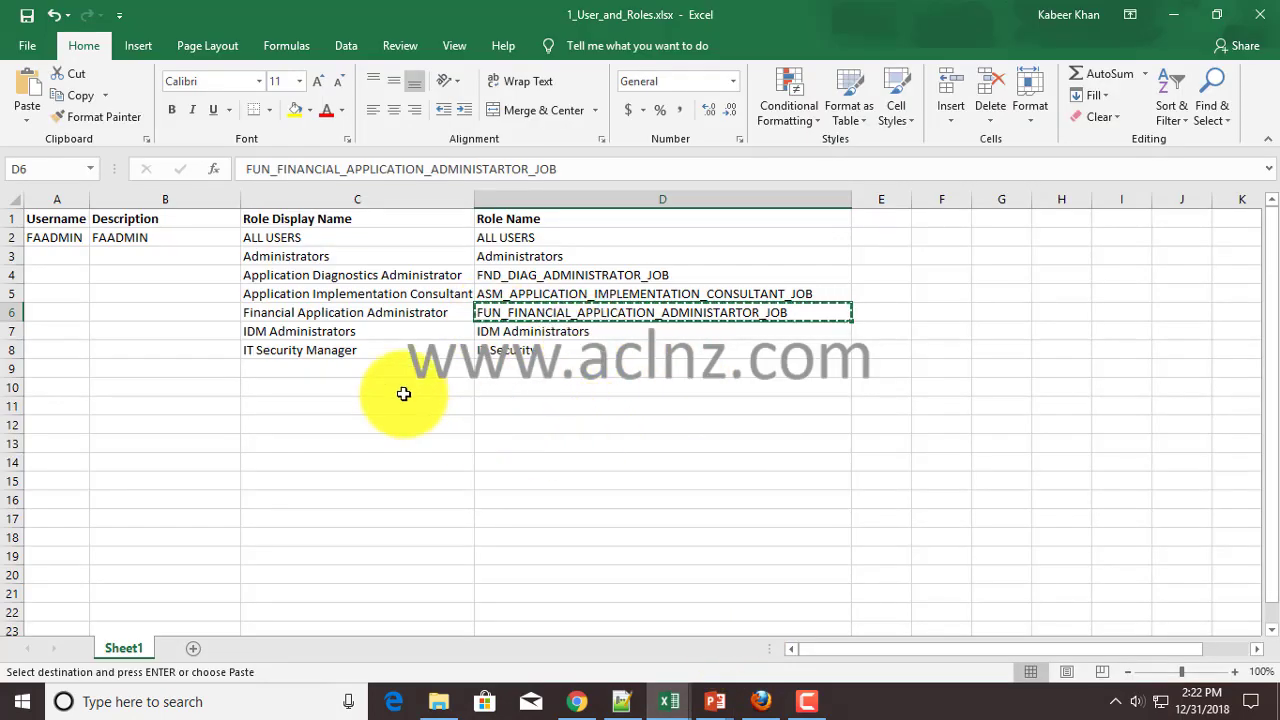
left_click(330, 312)
key("ctrl+c")
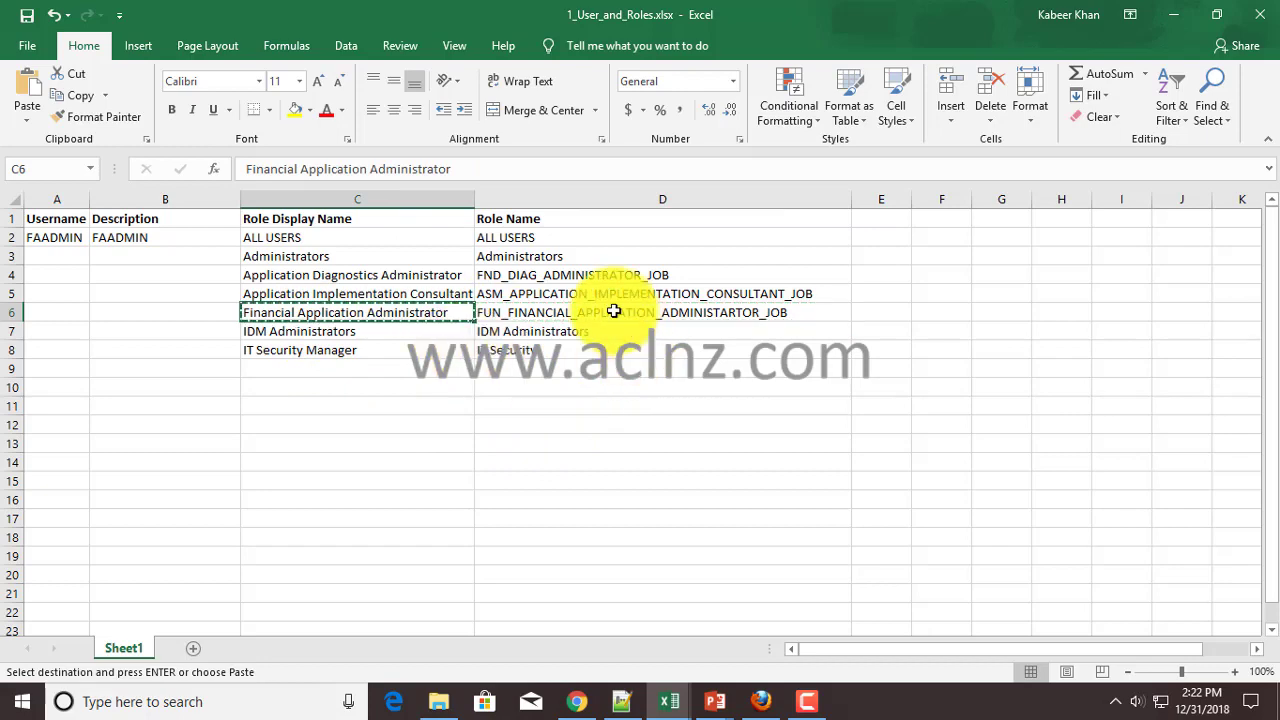
key("alt+Tab")
- Find Financial Application Administrator by display name and add it to the user
left_click(719, 222)
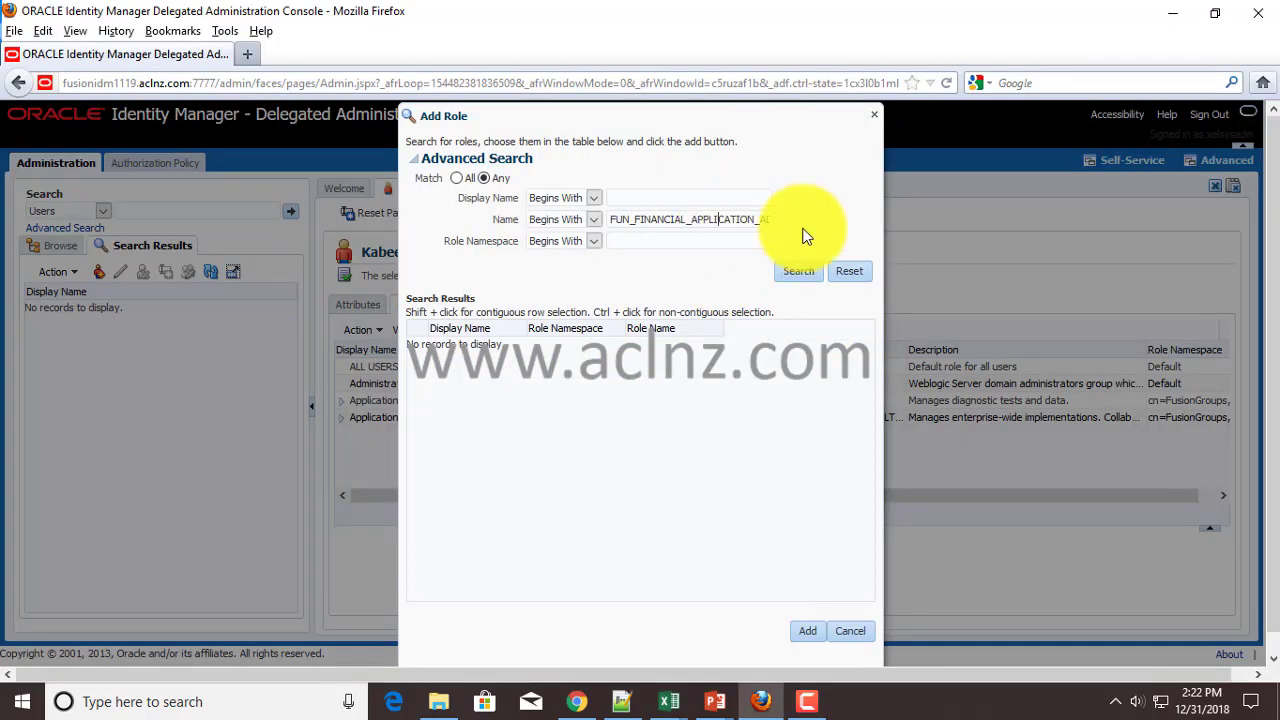
key("ctrl+a")
key("BackSpace")
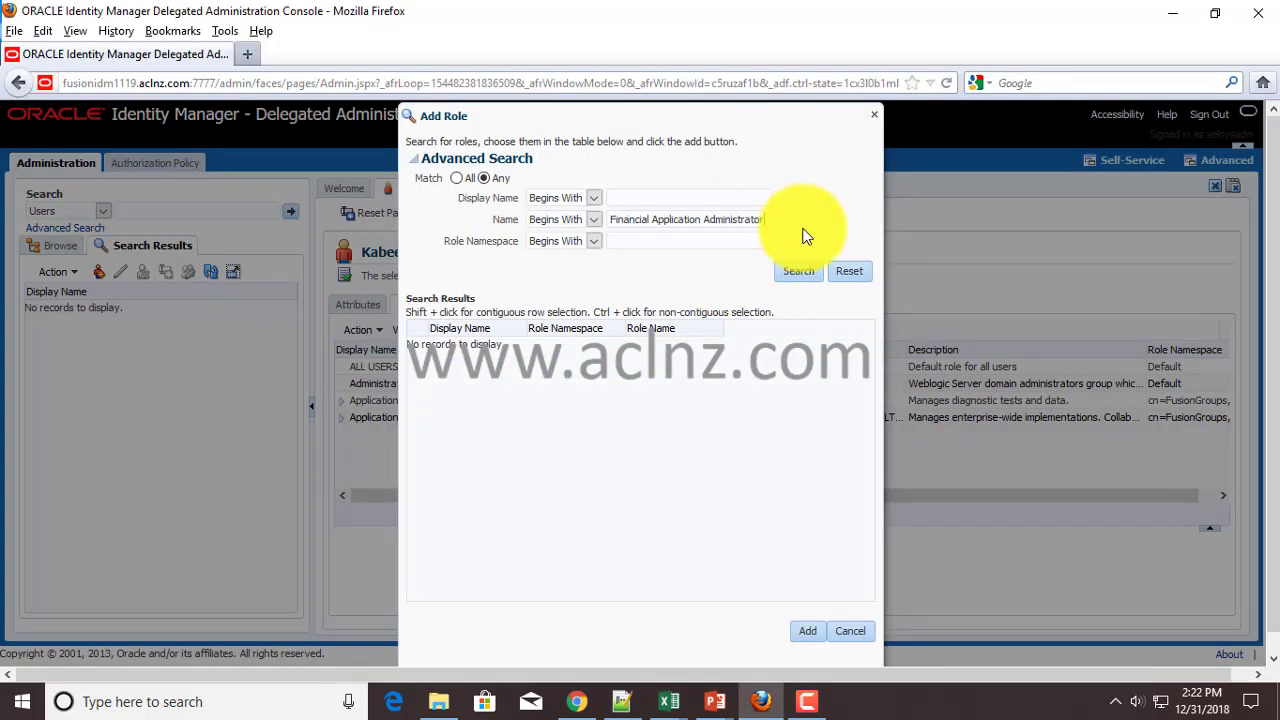
left_click(794, 276)
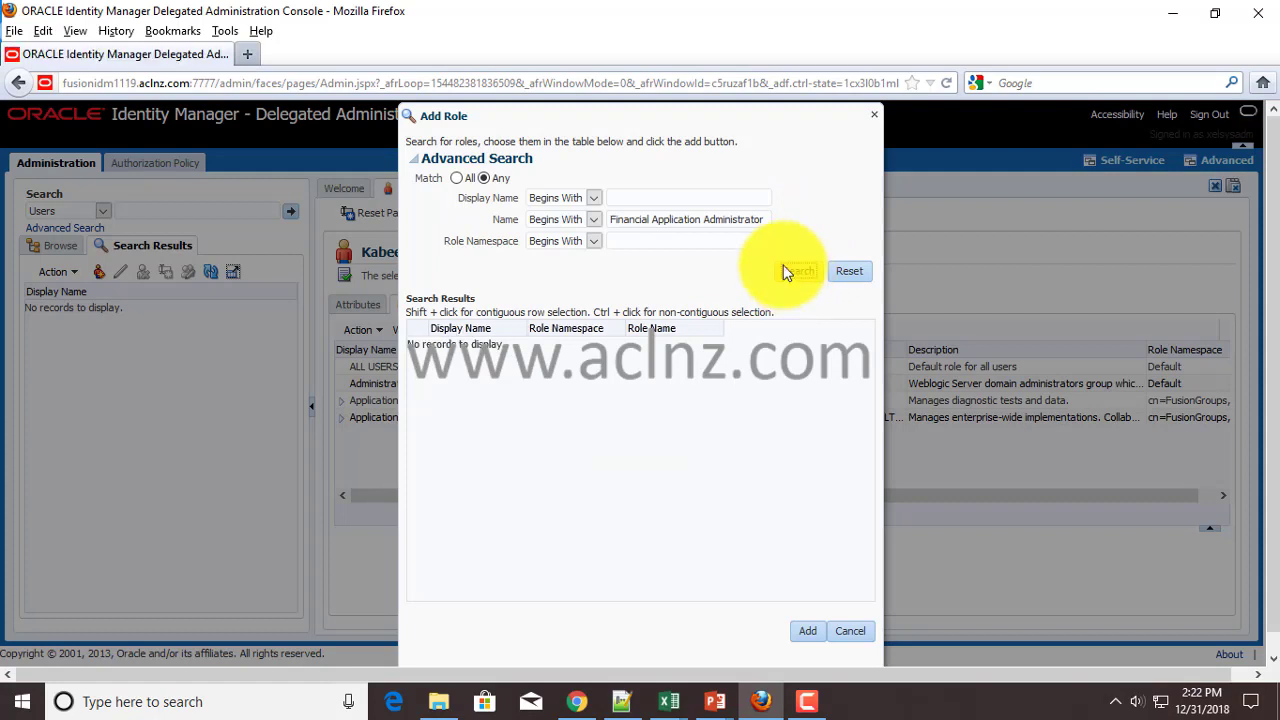
triple_click(740, 218)
key("BackSpace")
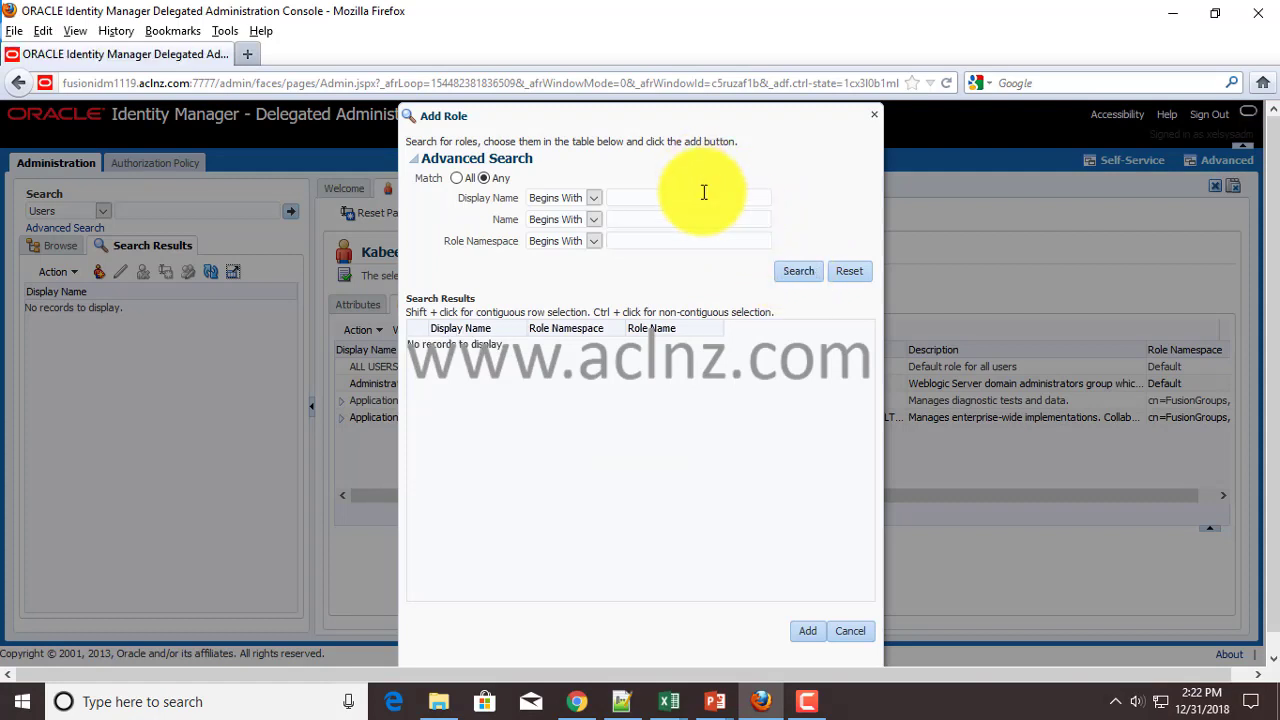
key("ctrl+v")
left_click(797, 271)
left_click(493, 346)
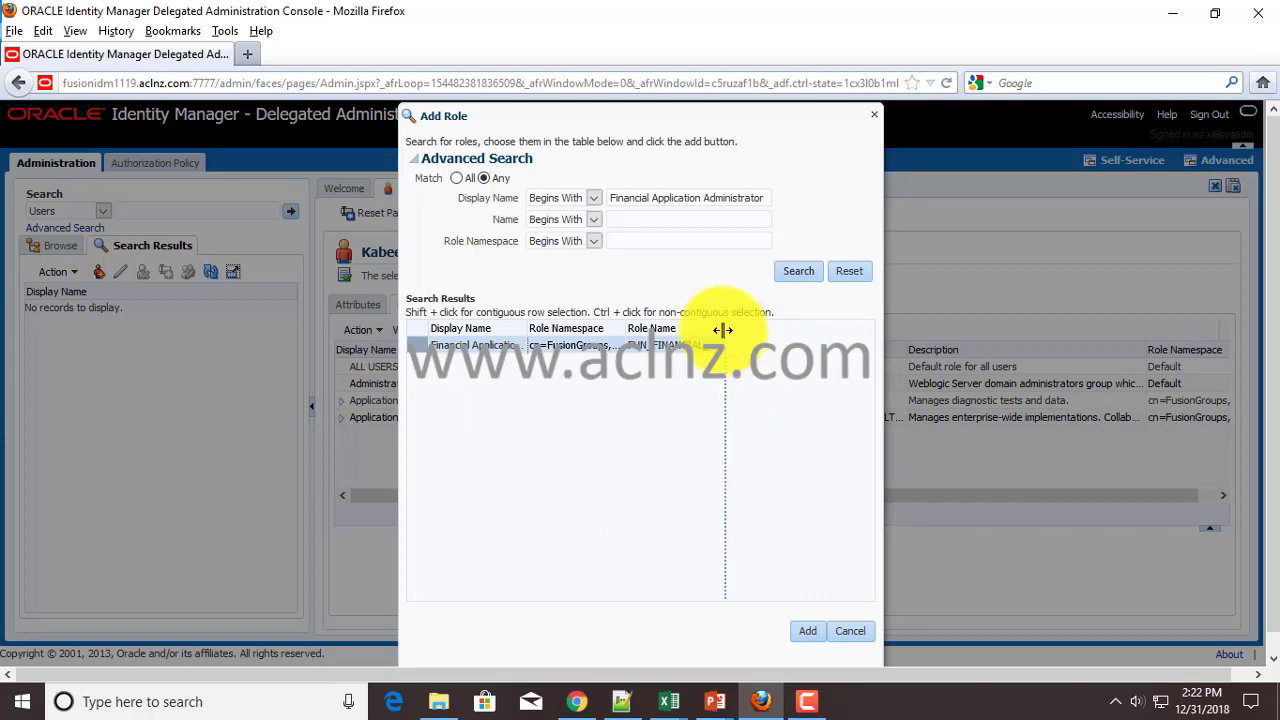
left_click_drag(738, 330, 740, 332)
left_click(806, 629)
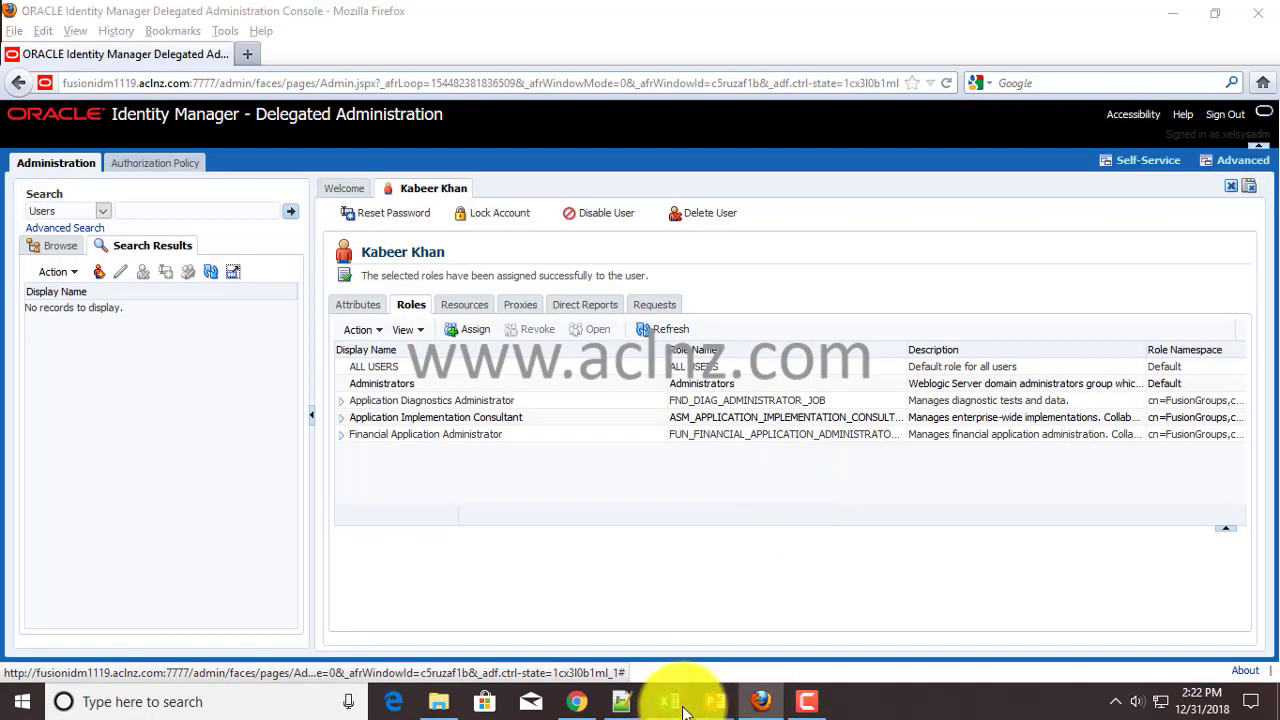
- Copy the IDM Administrators display name from cell C7
mouse_move(684, 708)
left_click(748, 631)
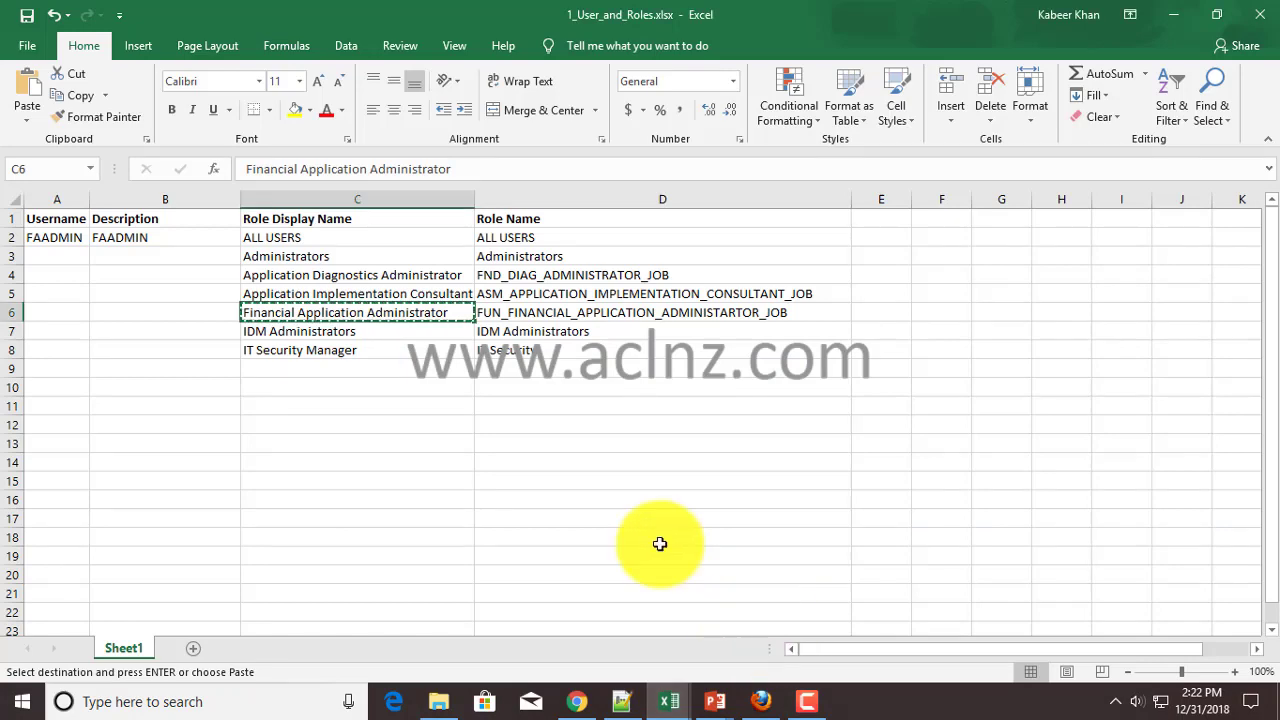
left_click(351, 331)
key("ctrl+c")
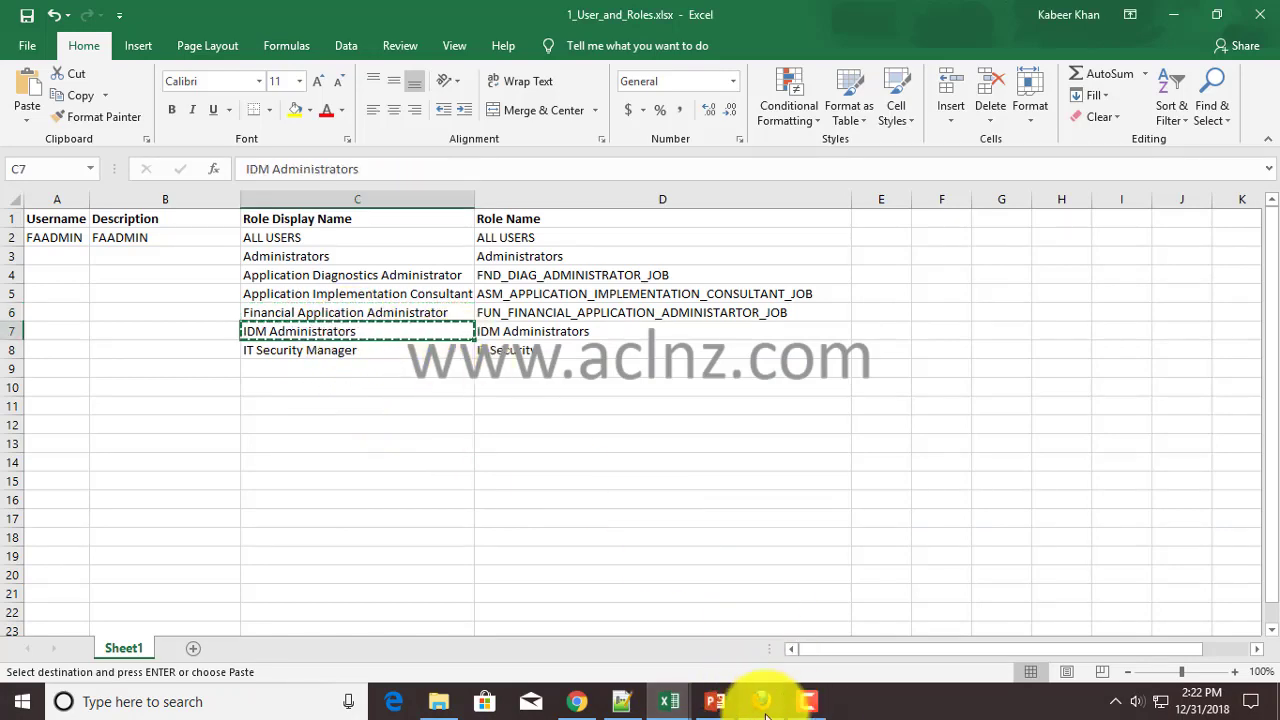
- Search for IDM Administrators, add it to the user, then return to the spreadsheet
left_click(761, 701)
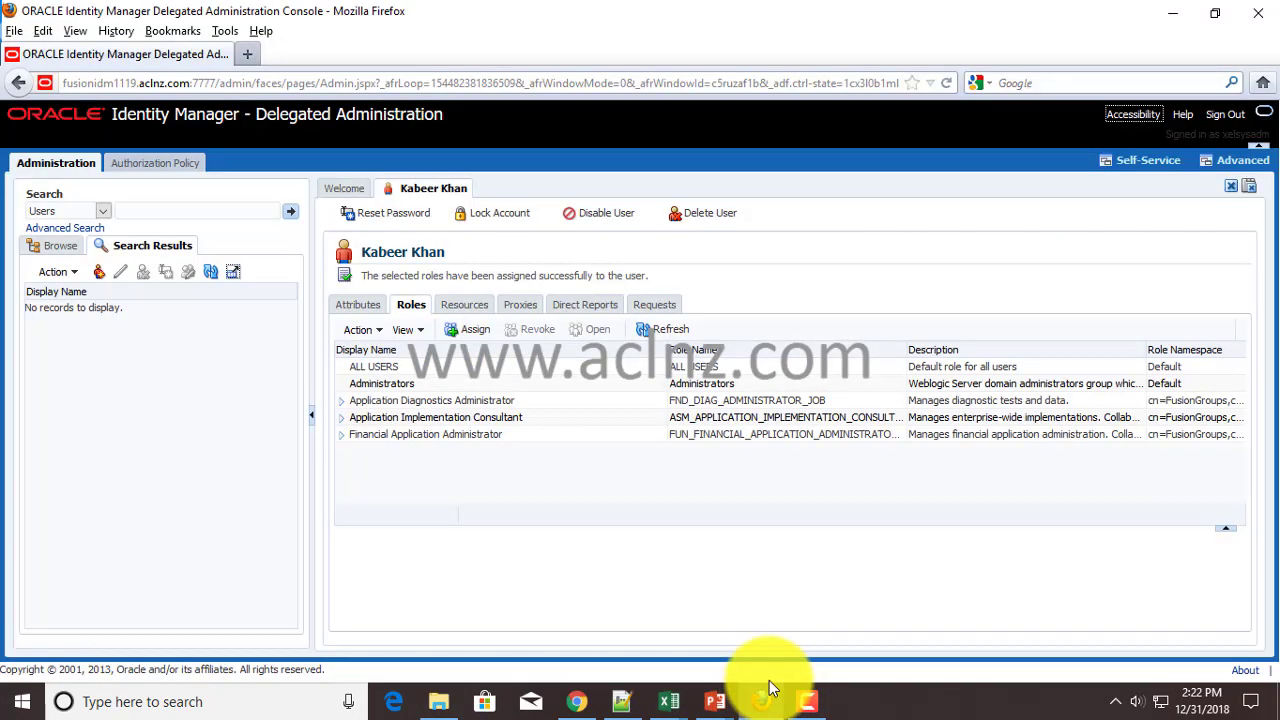
left_click(472, 331)
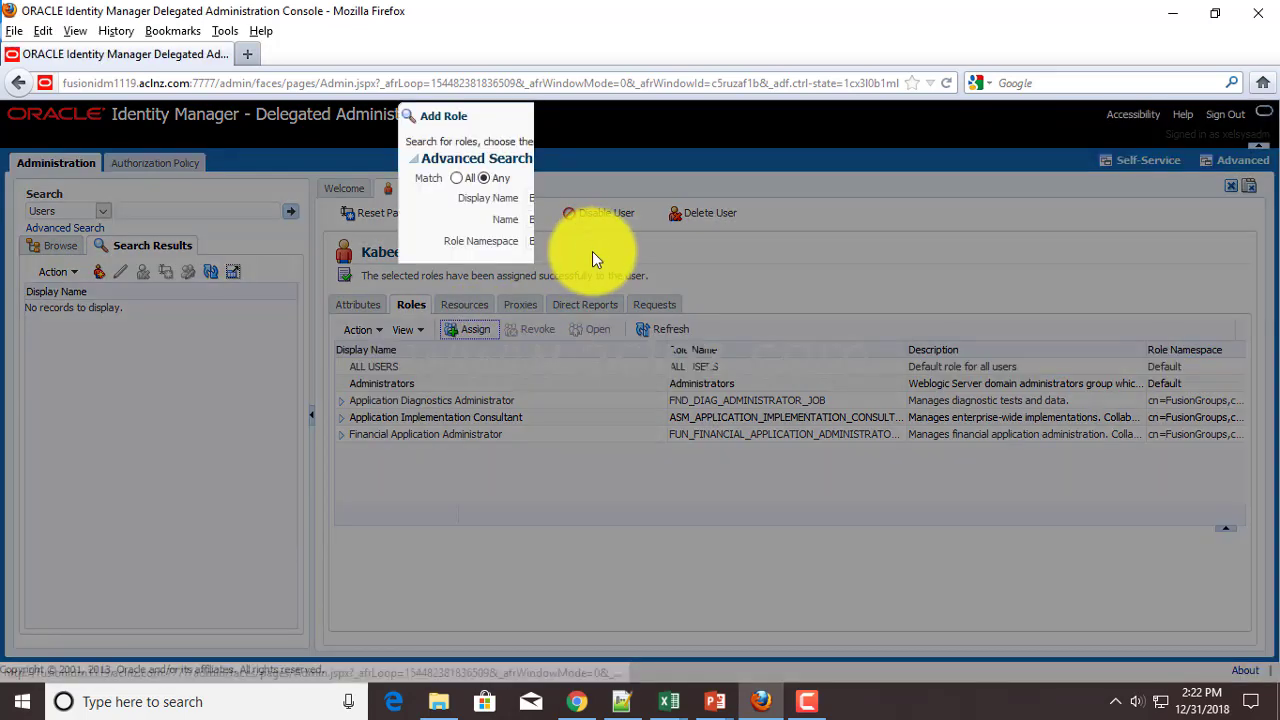
type("IDM Administrators")
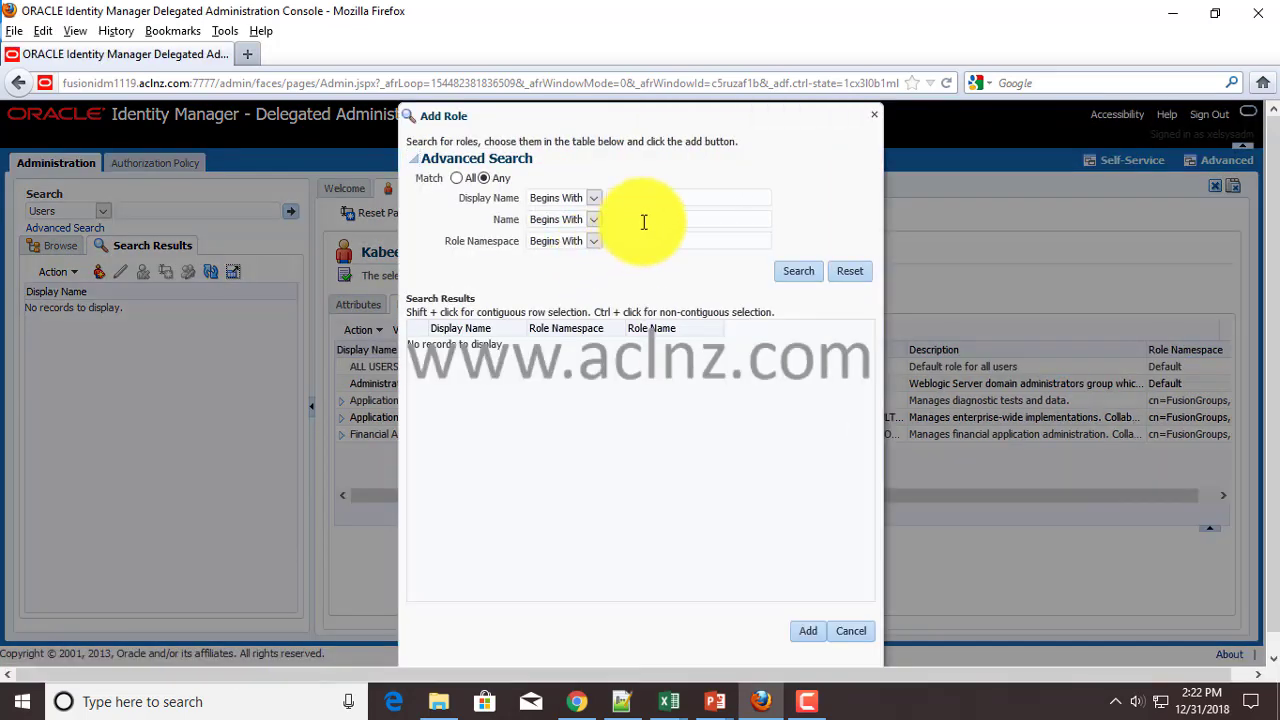
left_click(798, 271)
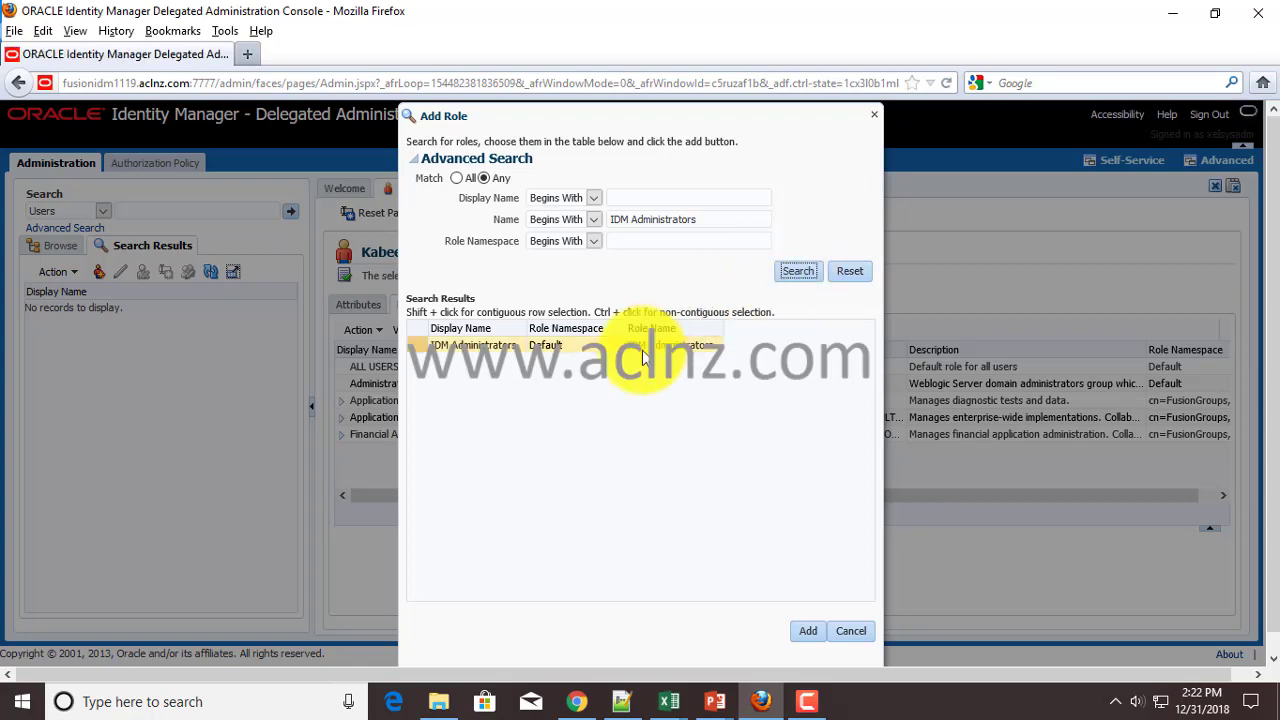
left_click(540, 345)
left_click(808, 631)
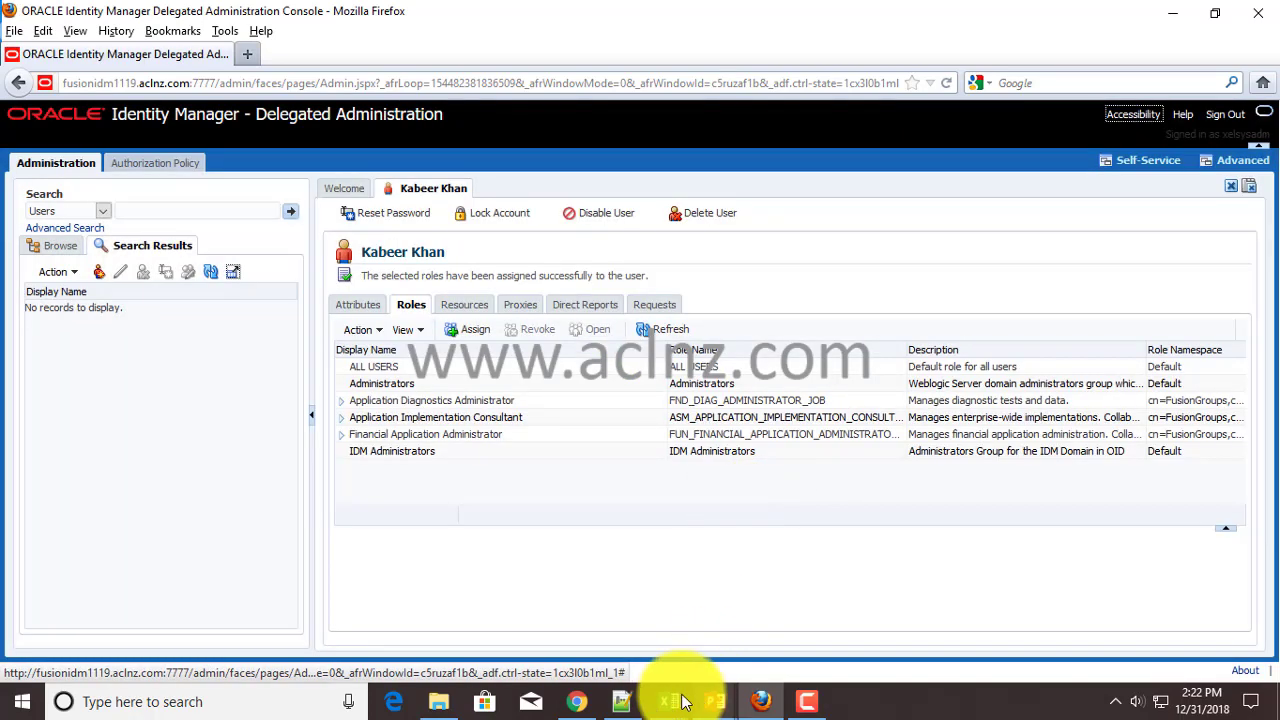
mouse_move(680, 697)
left_click(785, 648)
- Copy 'IT Security Manager' from the sheet and search it by Display Name in Add Role
left_click(523, 350)
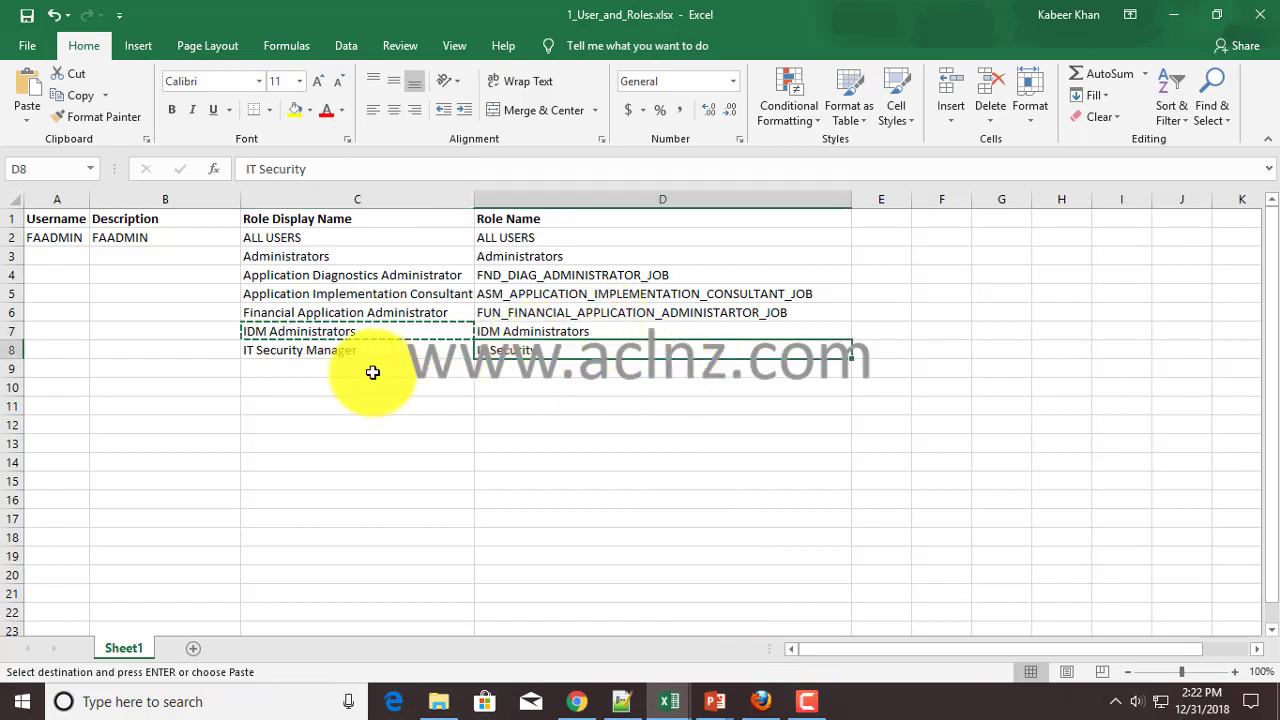
left_click(346, 352)
key("ctrl+c")
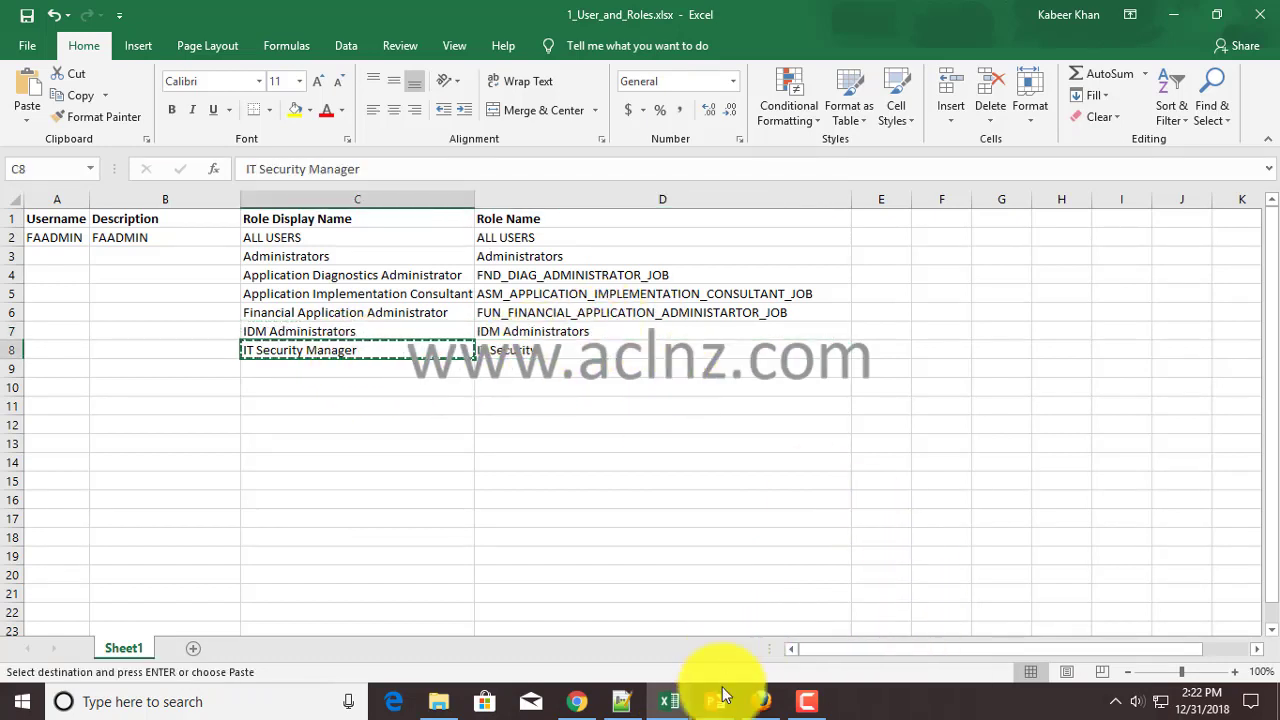
mouse_move(759, 700)
left_click(765, 629)
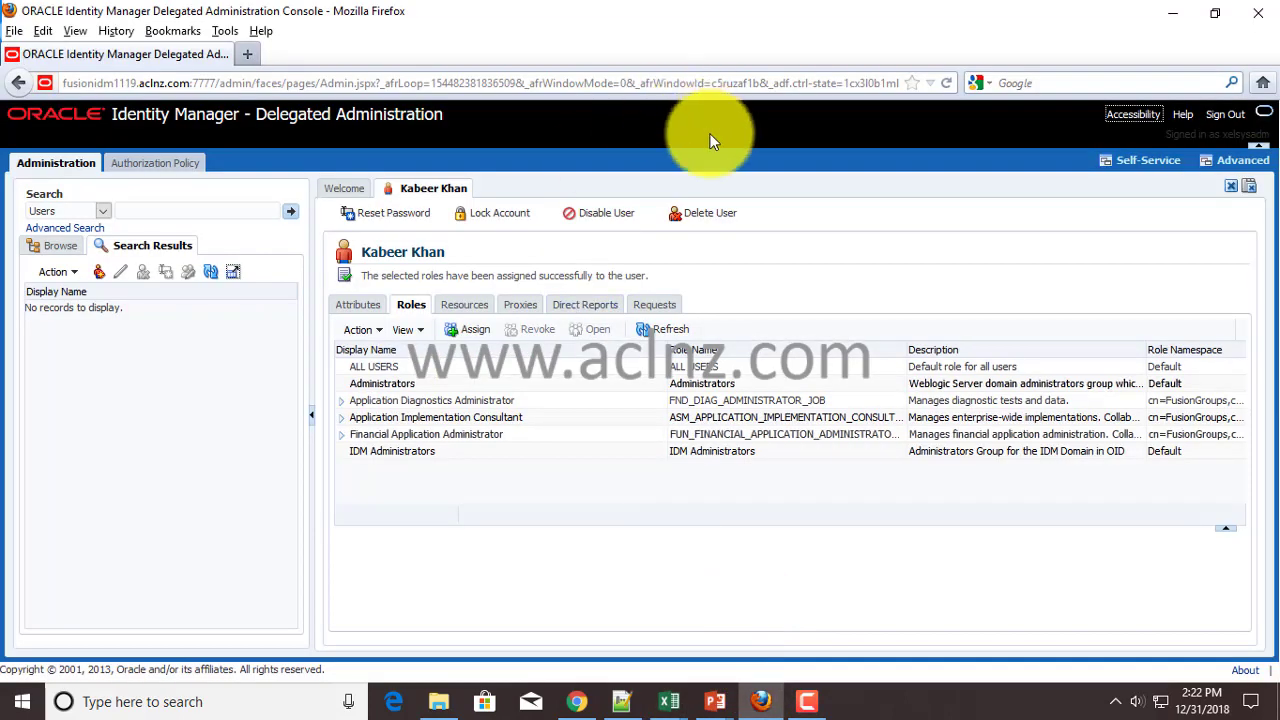
left_click(473, 328)
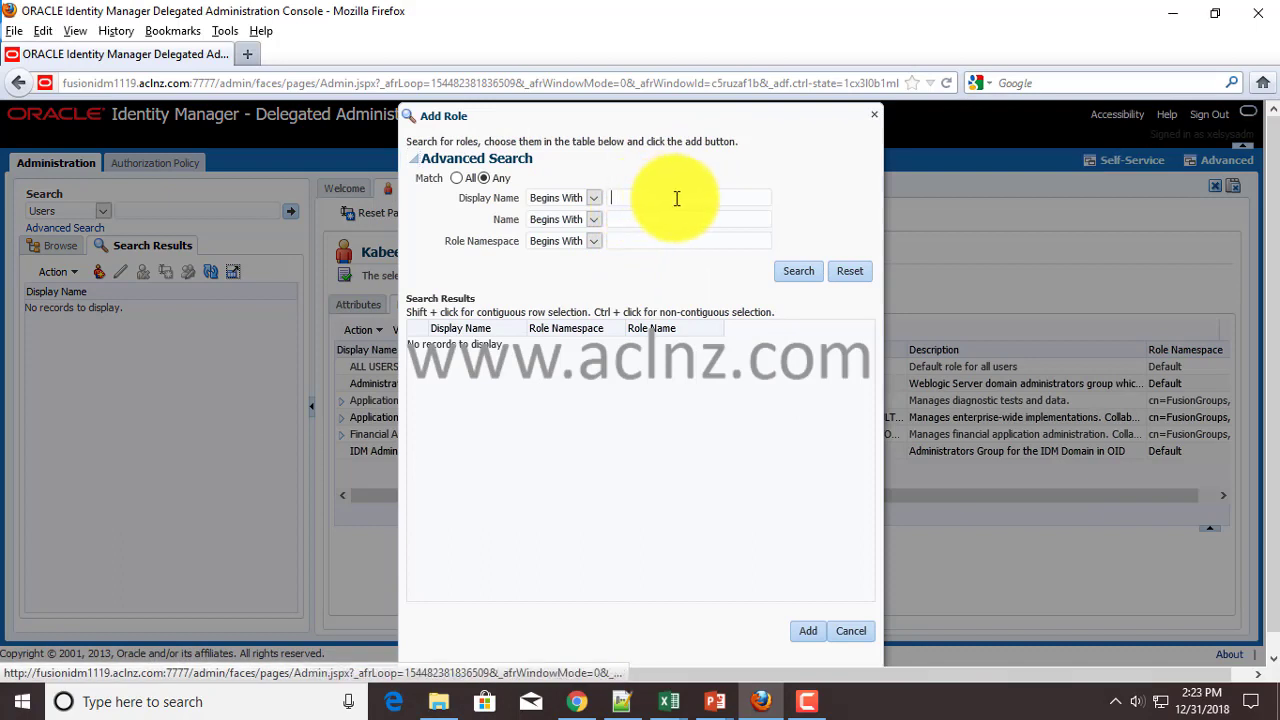
left_click(664, 217)
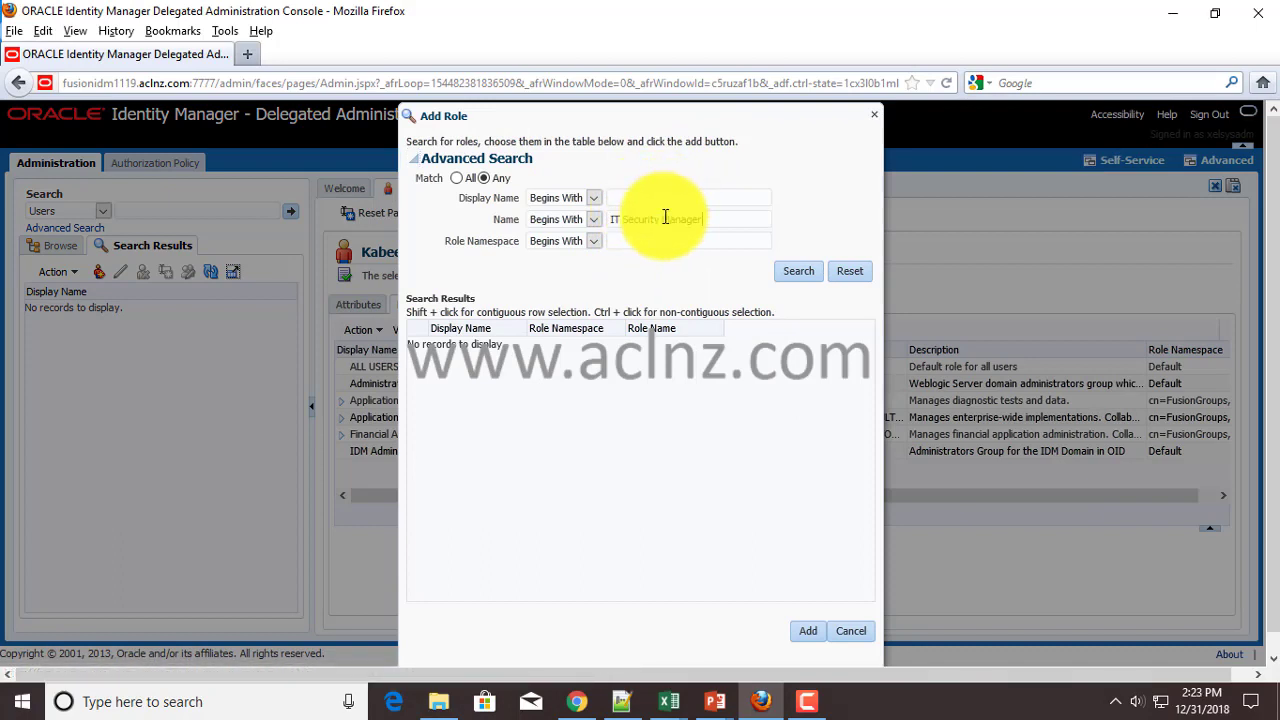
left_click(790, 271)
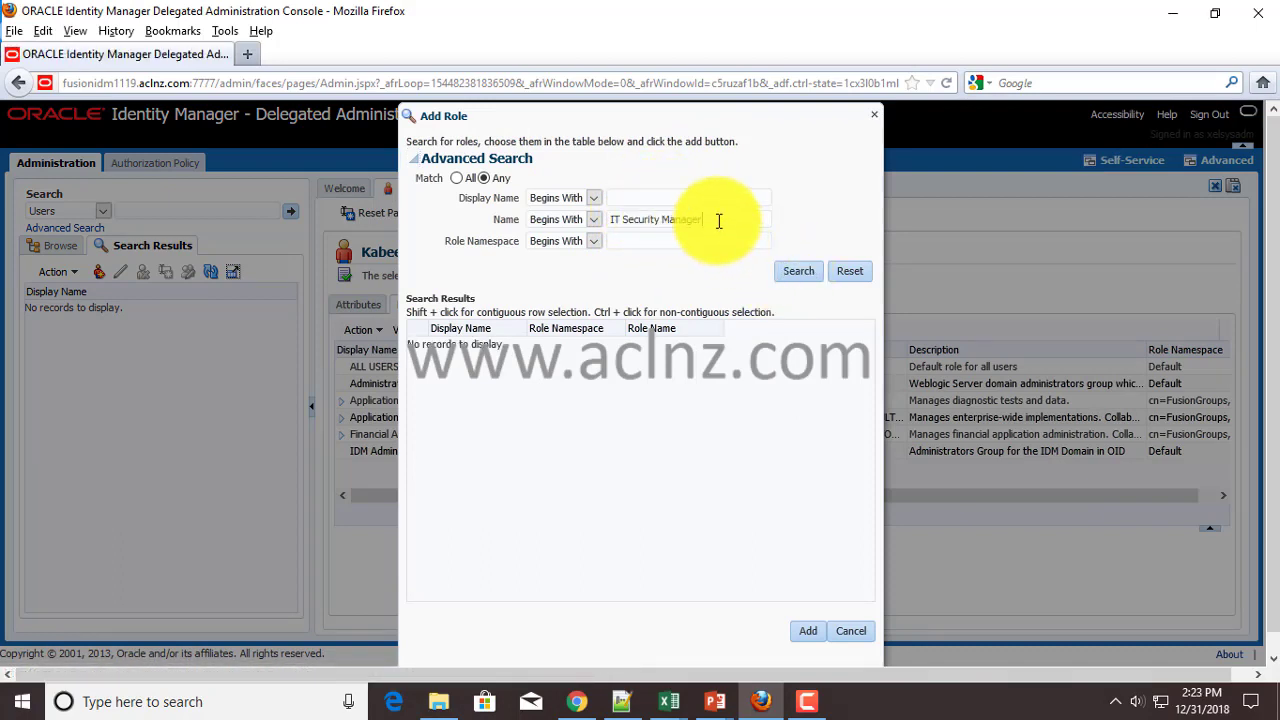
left_click_drag(711, 221, 537, 232)
left_click(626, 197)
key("ctrl+v")
left_click(797, 271)
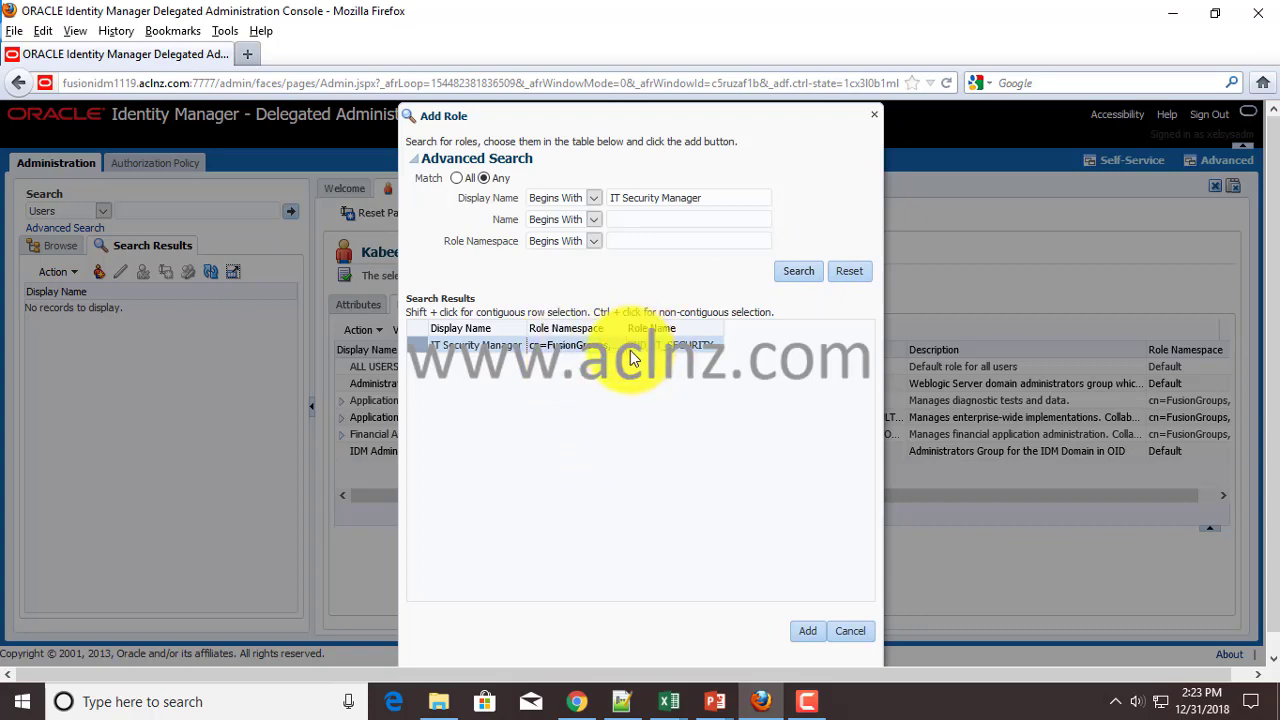
- Change the sheet's D8 role name for IT Security Manager to FND_IT_SECURITY
mouse_move(670, 708)
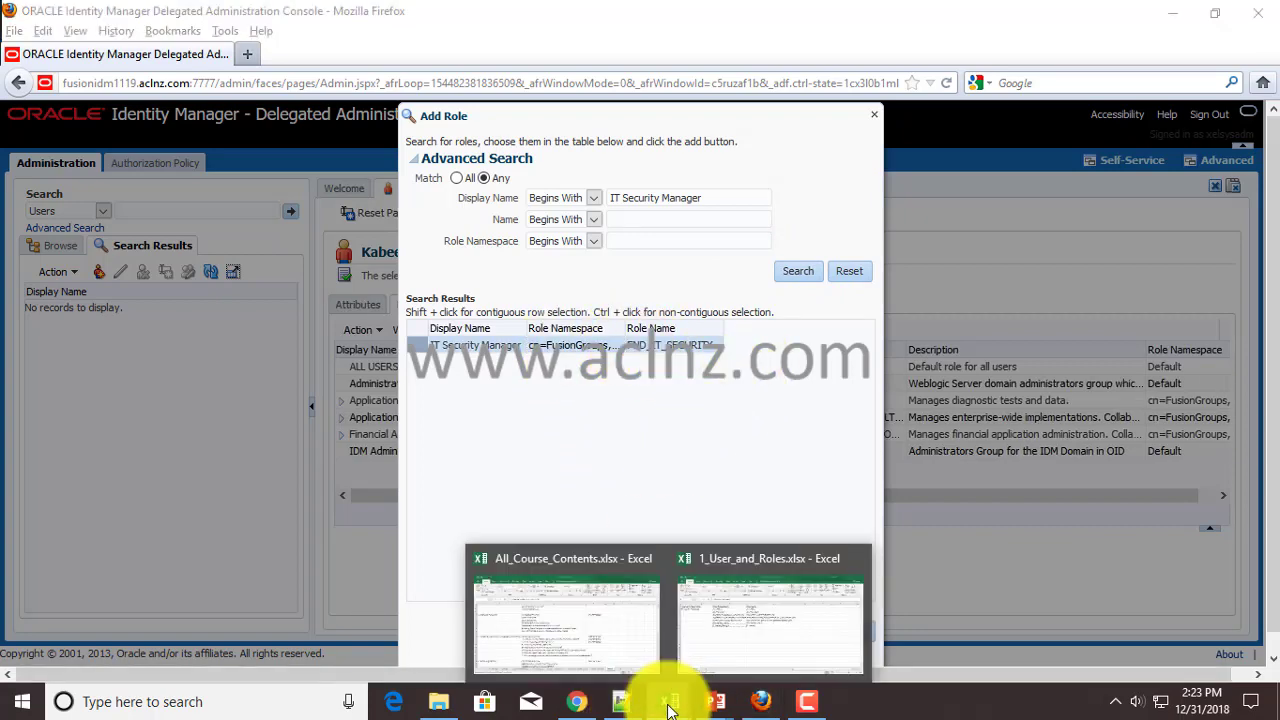
left_click(770, 620)
left_click(563, 349)
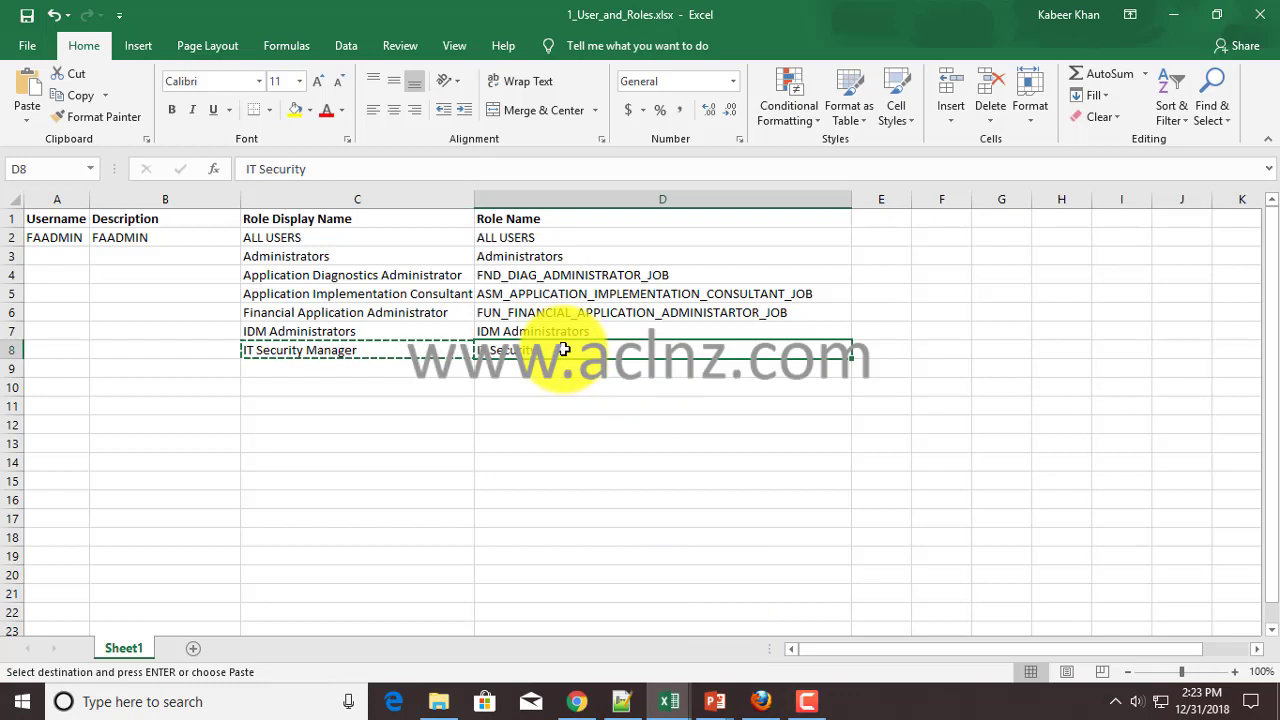
key("Delete")
type("FN")
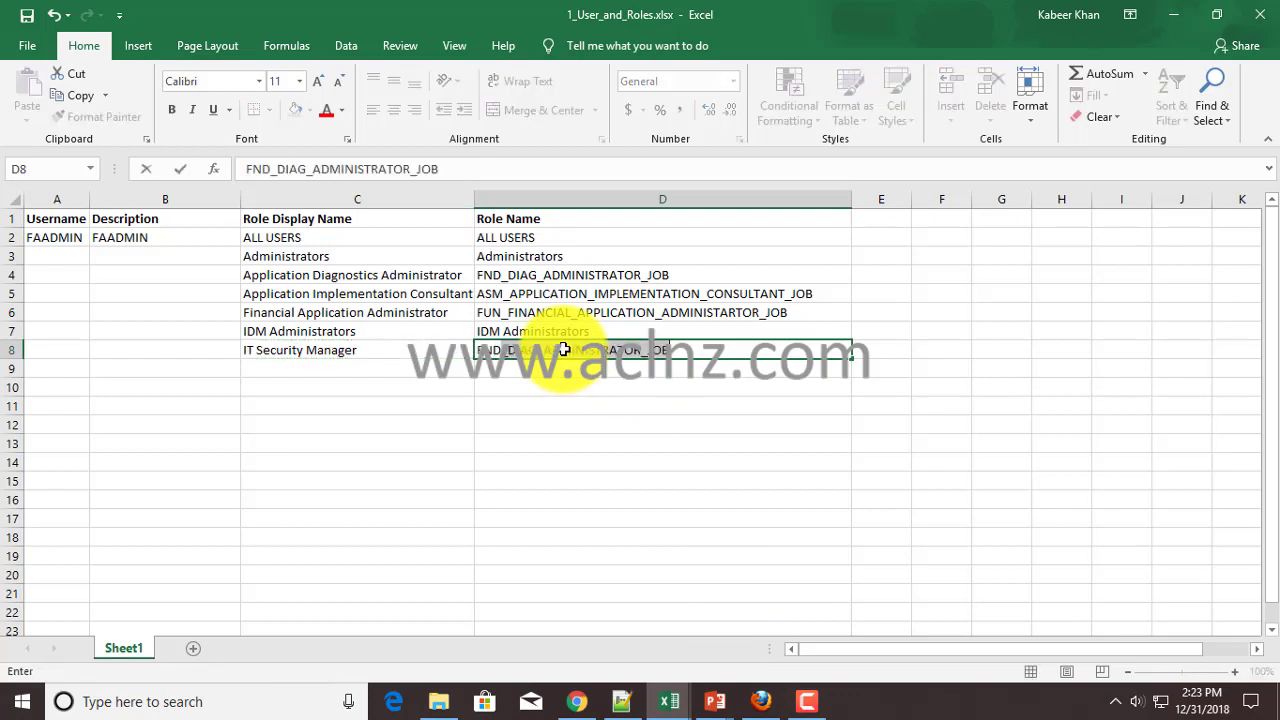
type("D_IT_SECURITY")
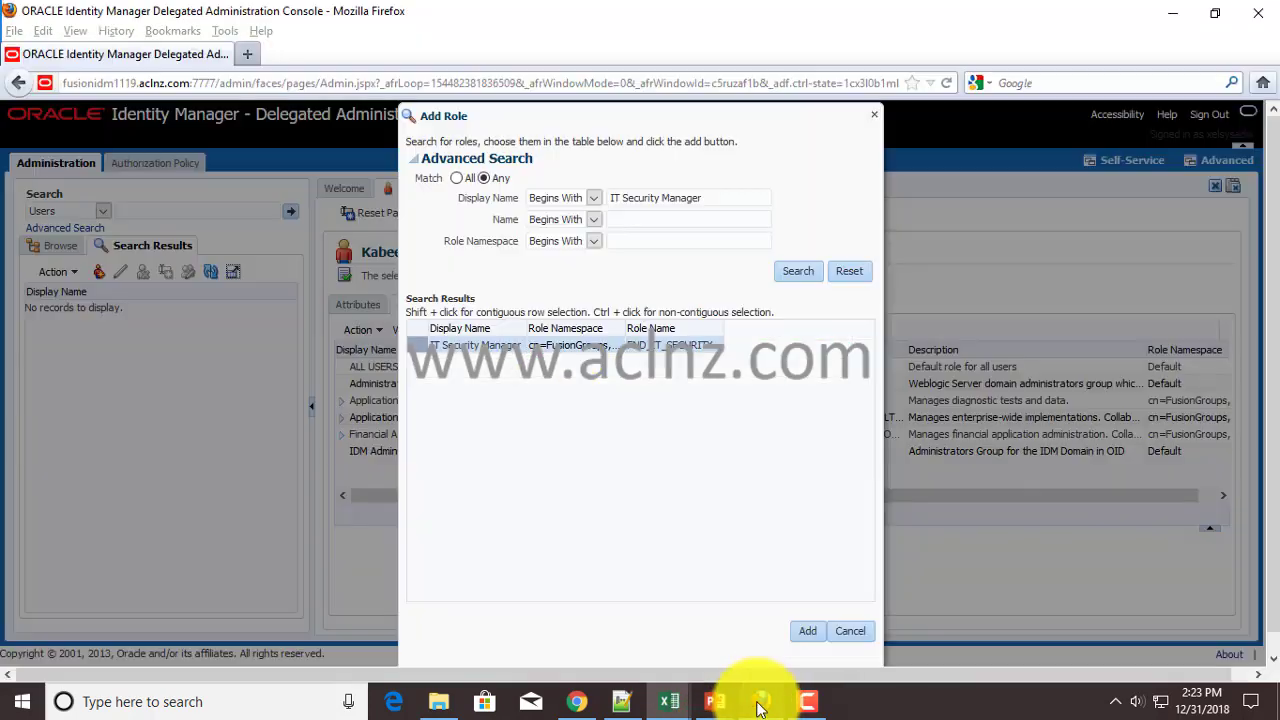
left_click(758, 701)
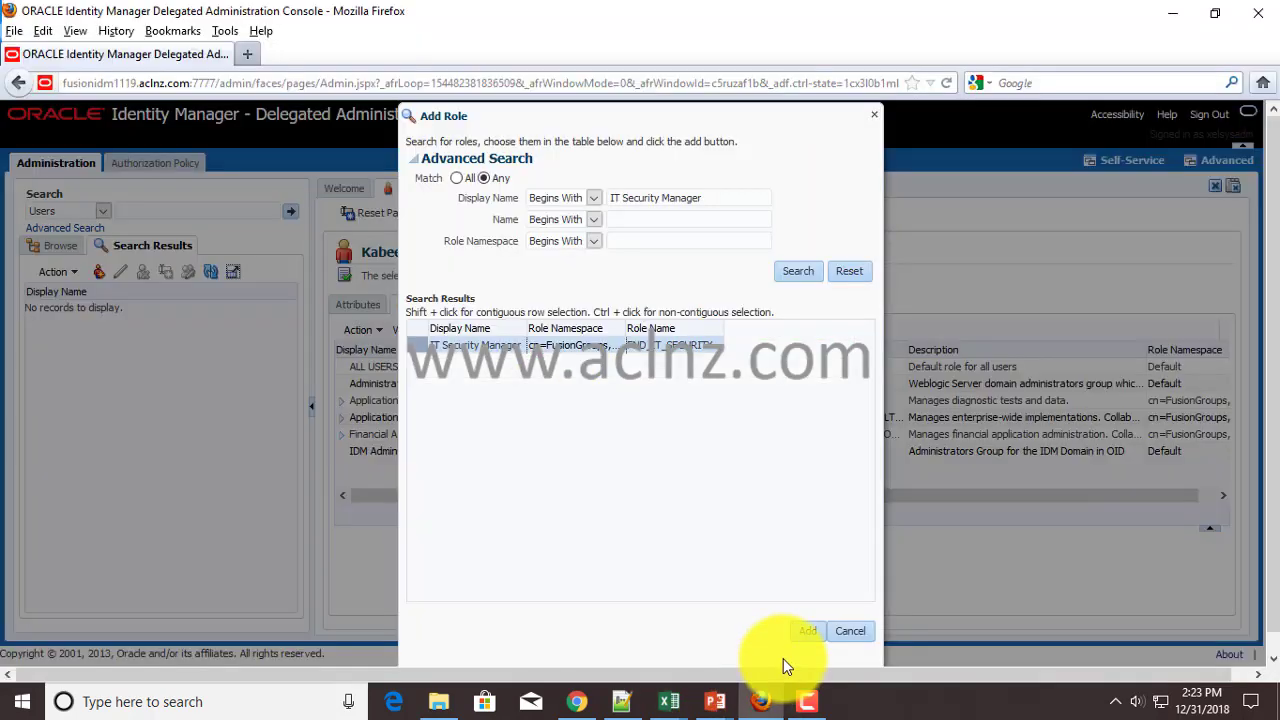
- Select the IT Security Manager result and expand Application Implementation Consultant's child roles
left_click(493, 346)
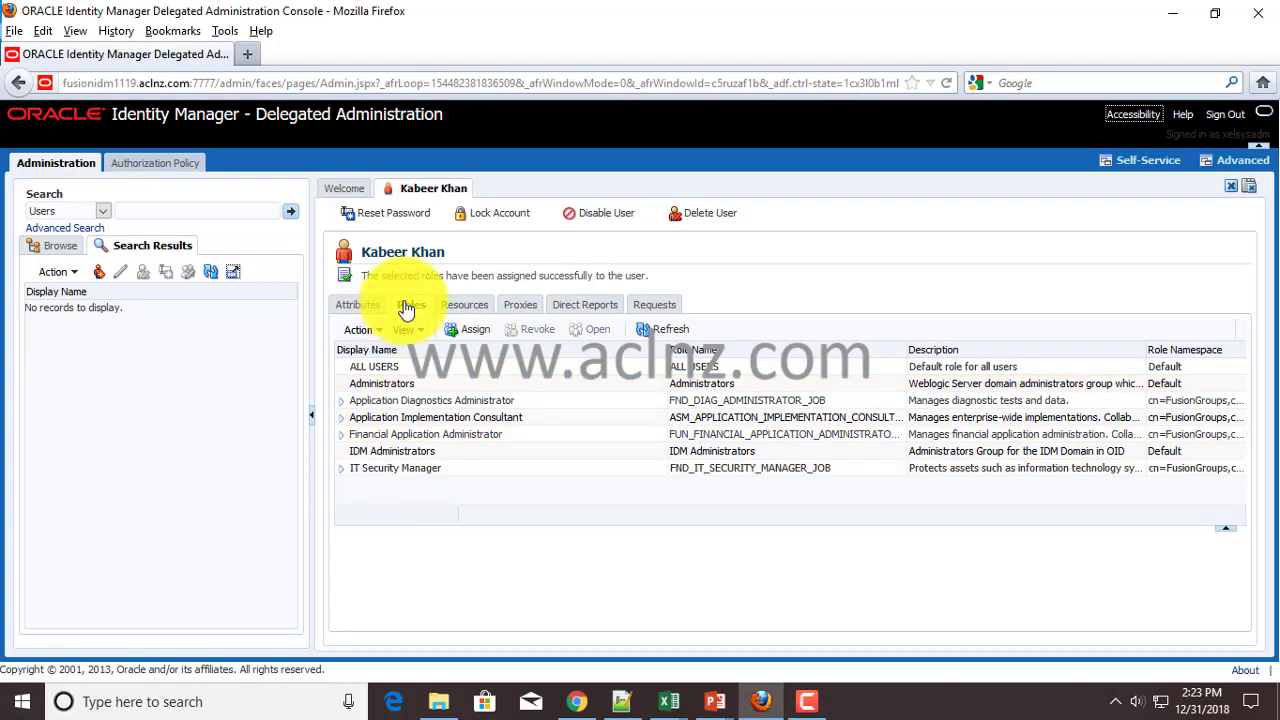
left_click(341, 419)
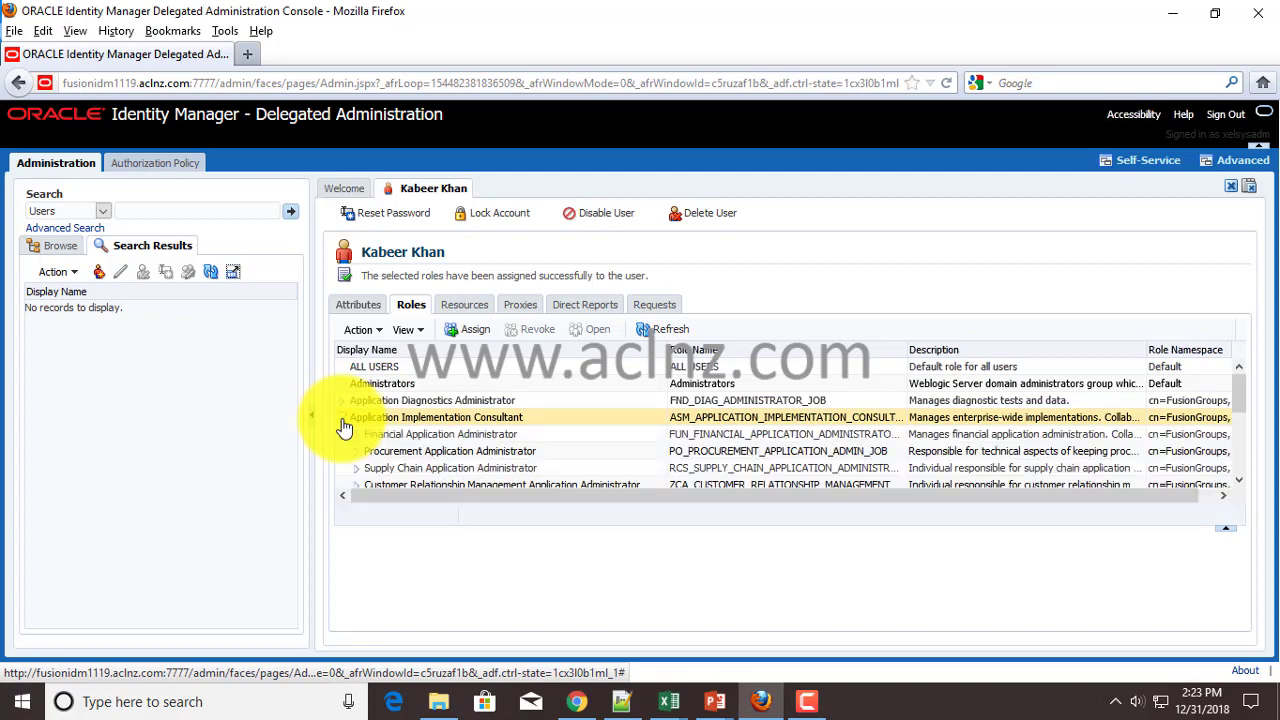
scroll(448, 432, "down", 1)
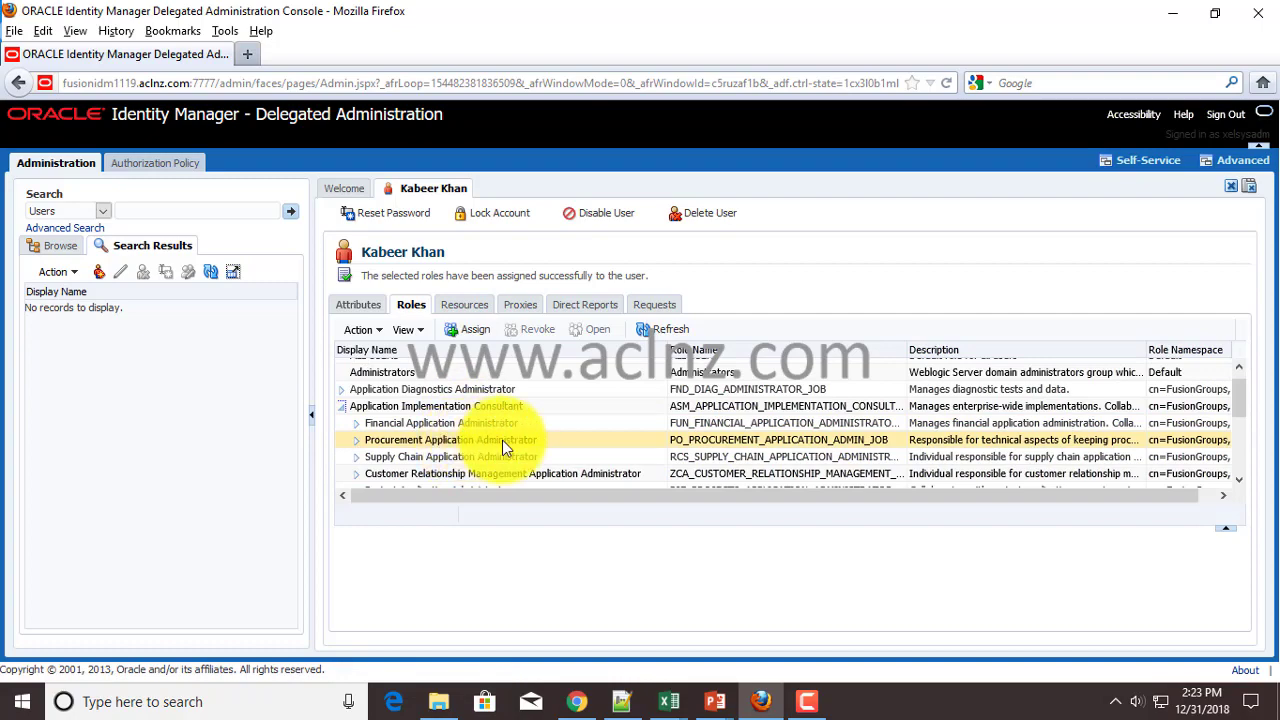
scroll(503, 445, "down", 3)
scroll(504, 452, "down", 3)
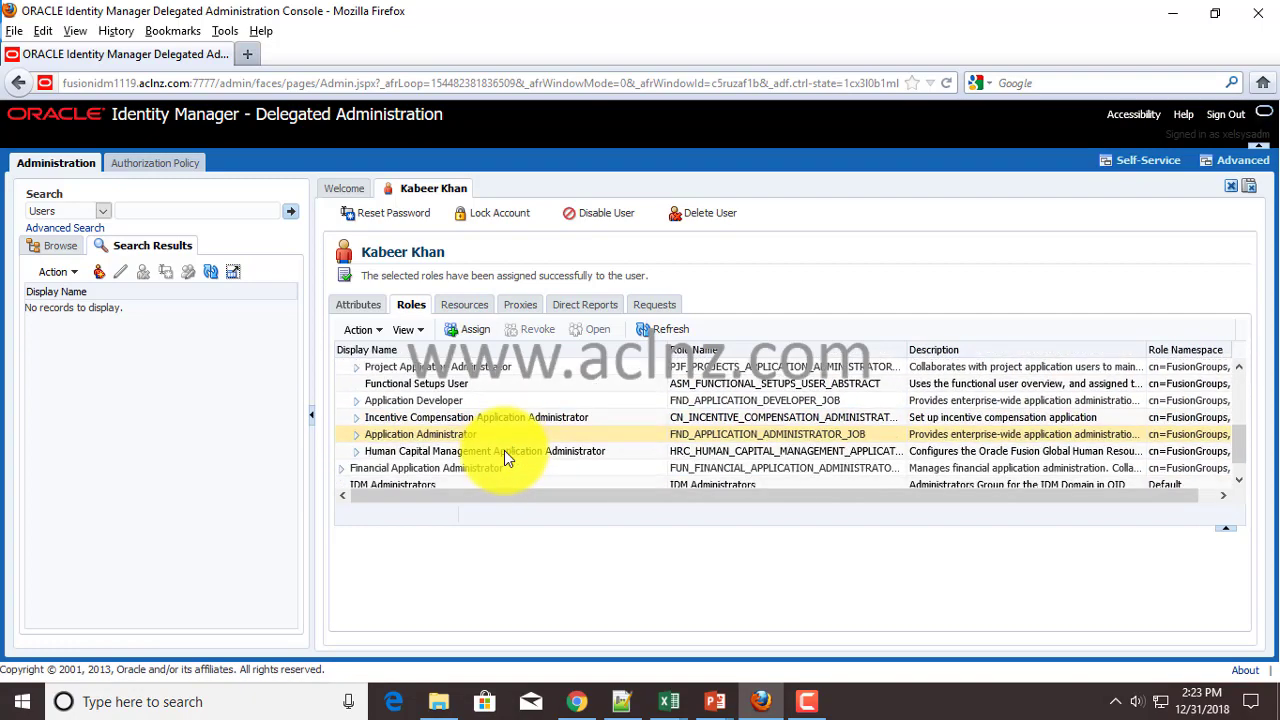
scroll(504, 450, "up", 7)
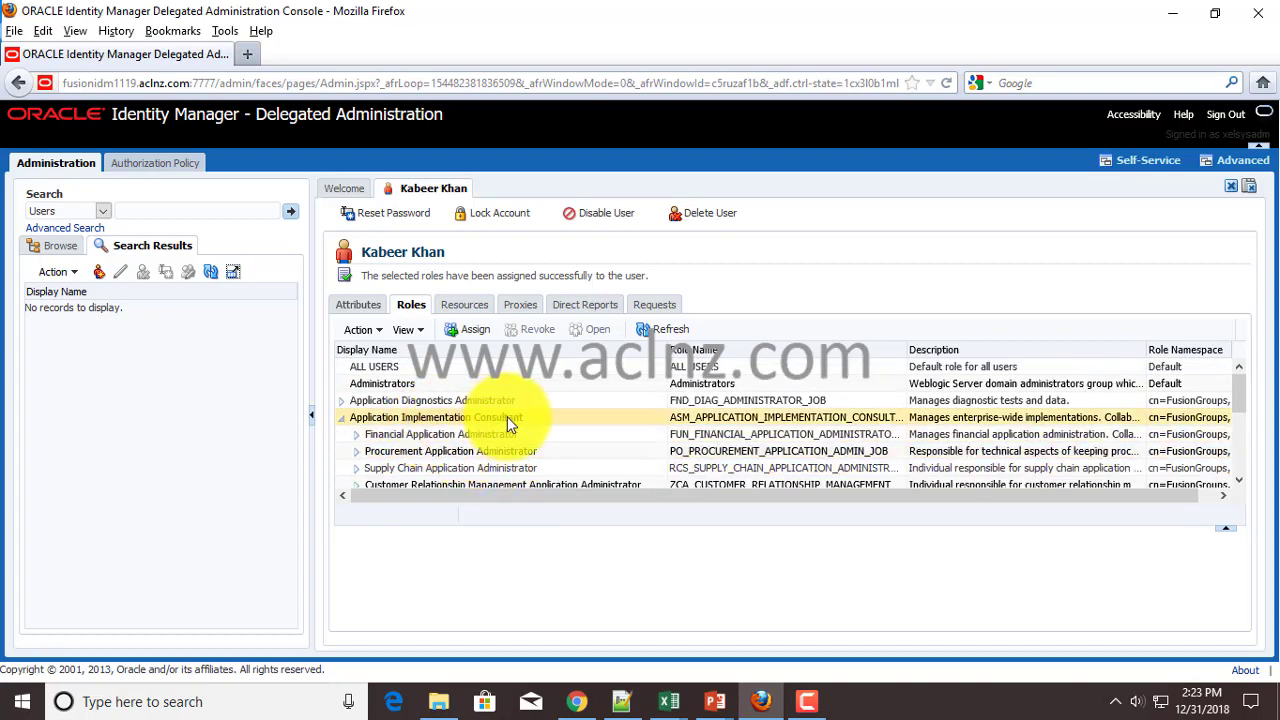
scroll(508, 418, "down", 5)
scroll(508, 421, "down", 1)
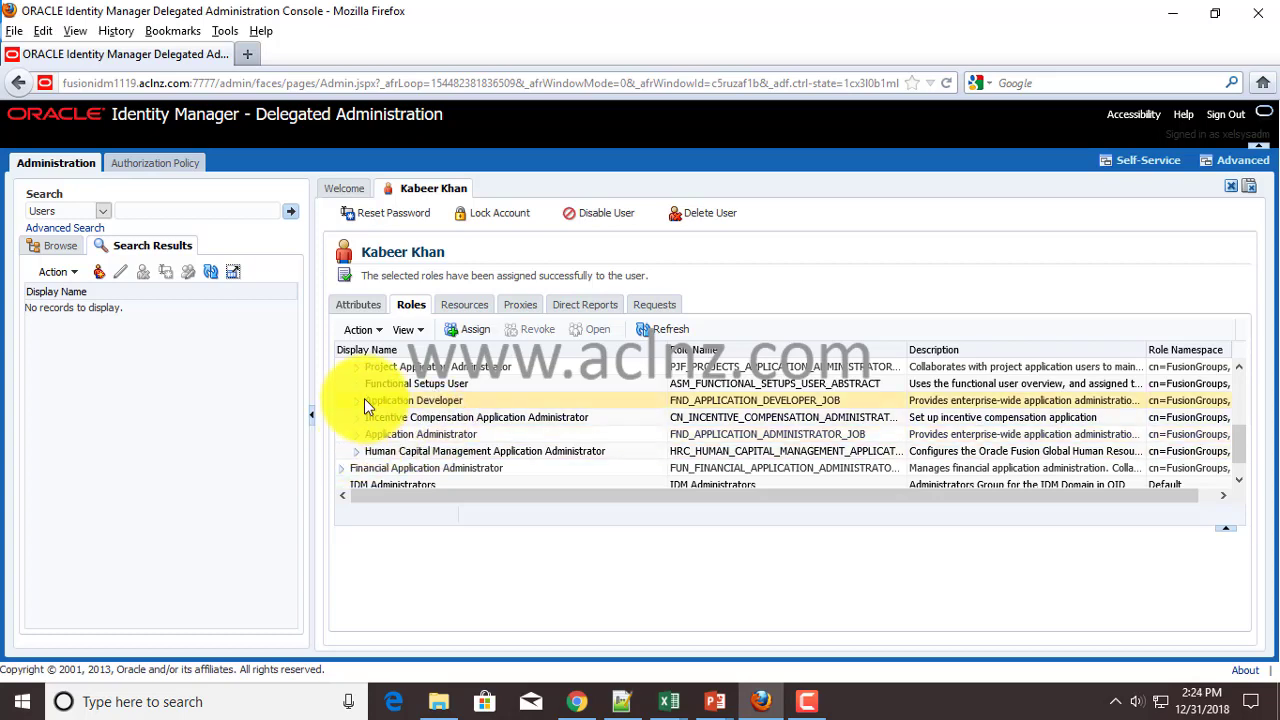
scroll(415, 430, "up", 2)
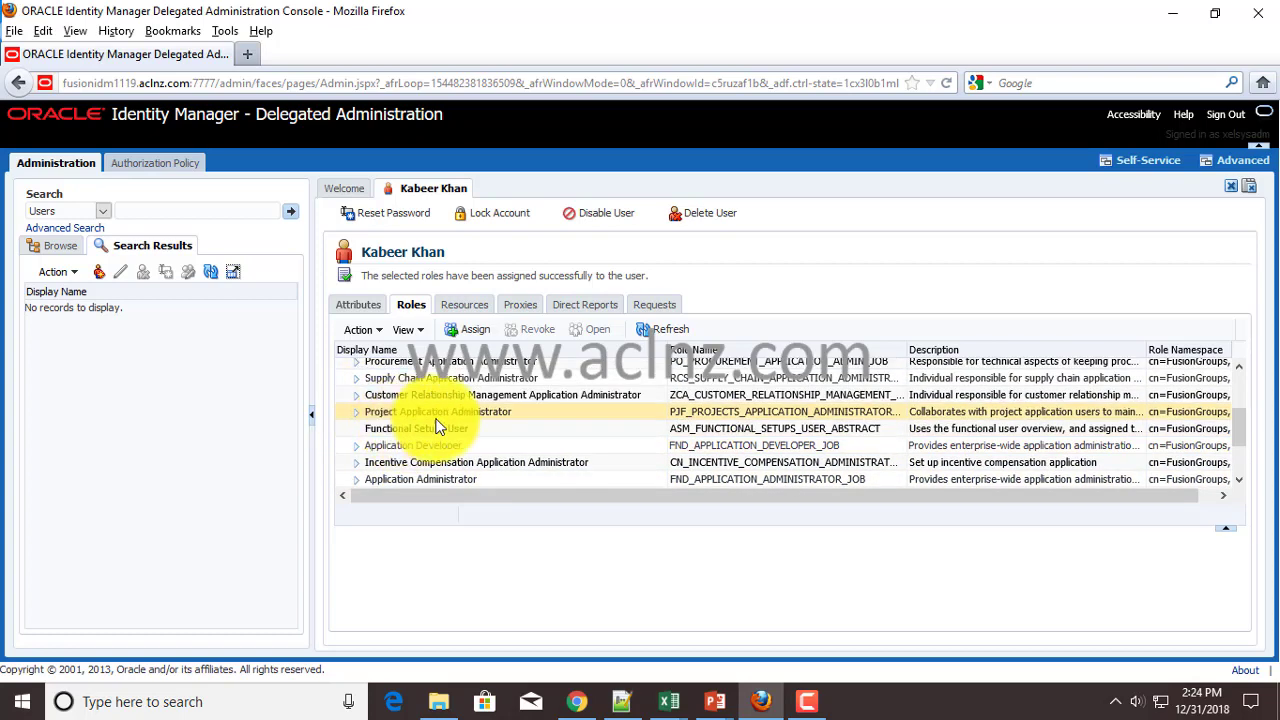
- Expand Project, CRM, Supply Chain, Financial Application Administrator and IT Security Manager child roles
left_click(357, 412)
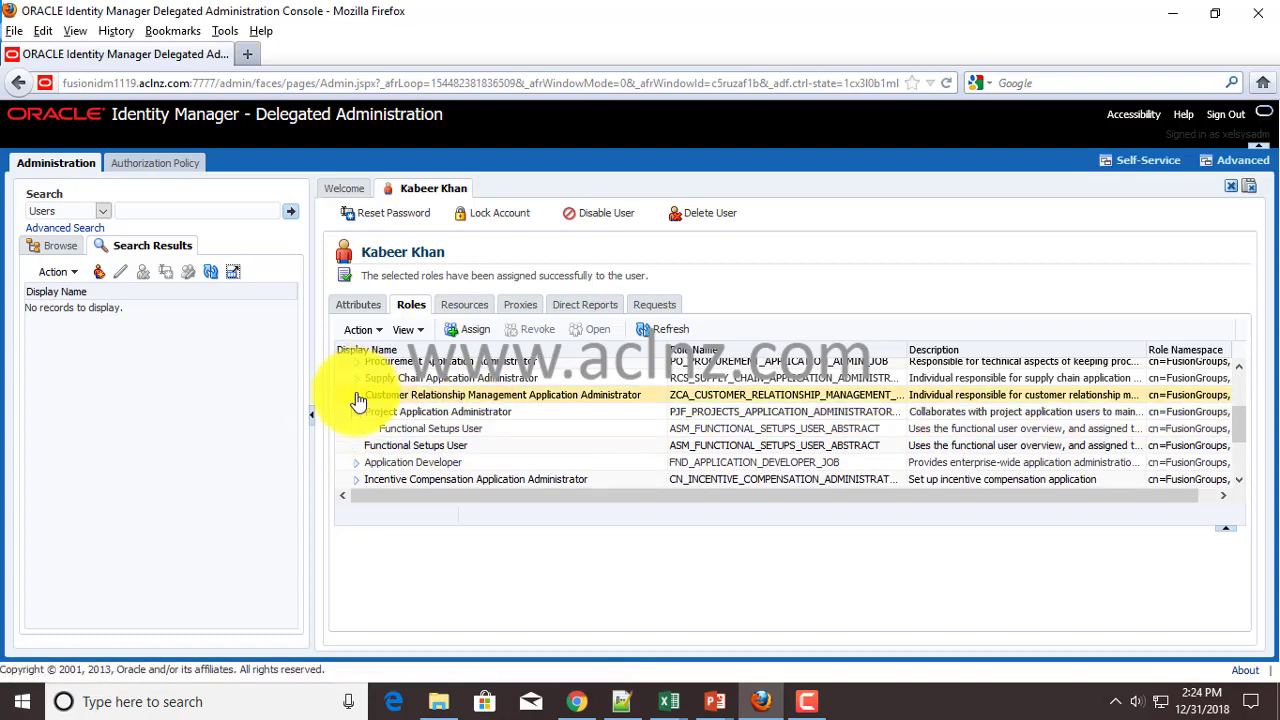
left_click(354, 395)
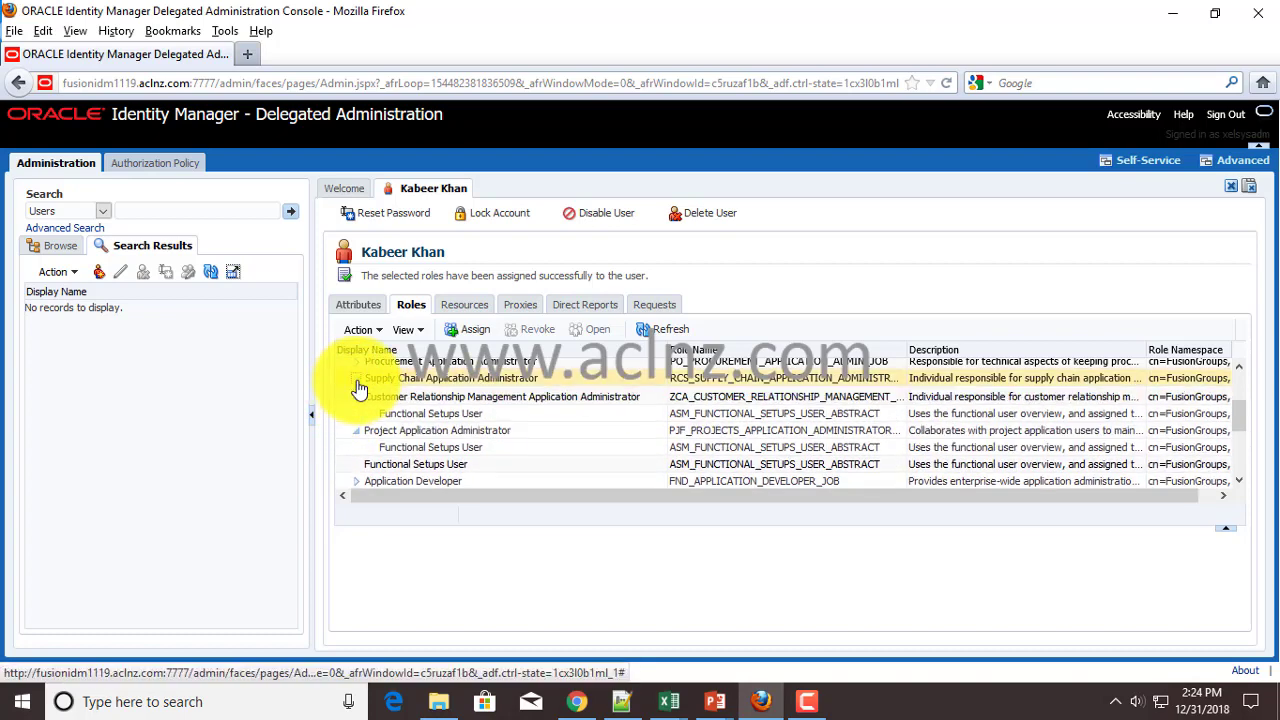
left_click(355, 380)
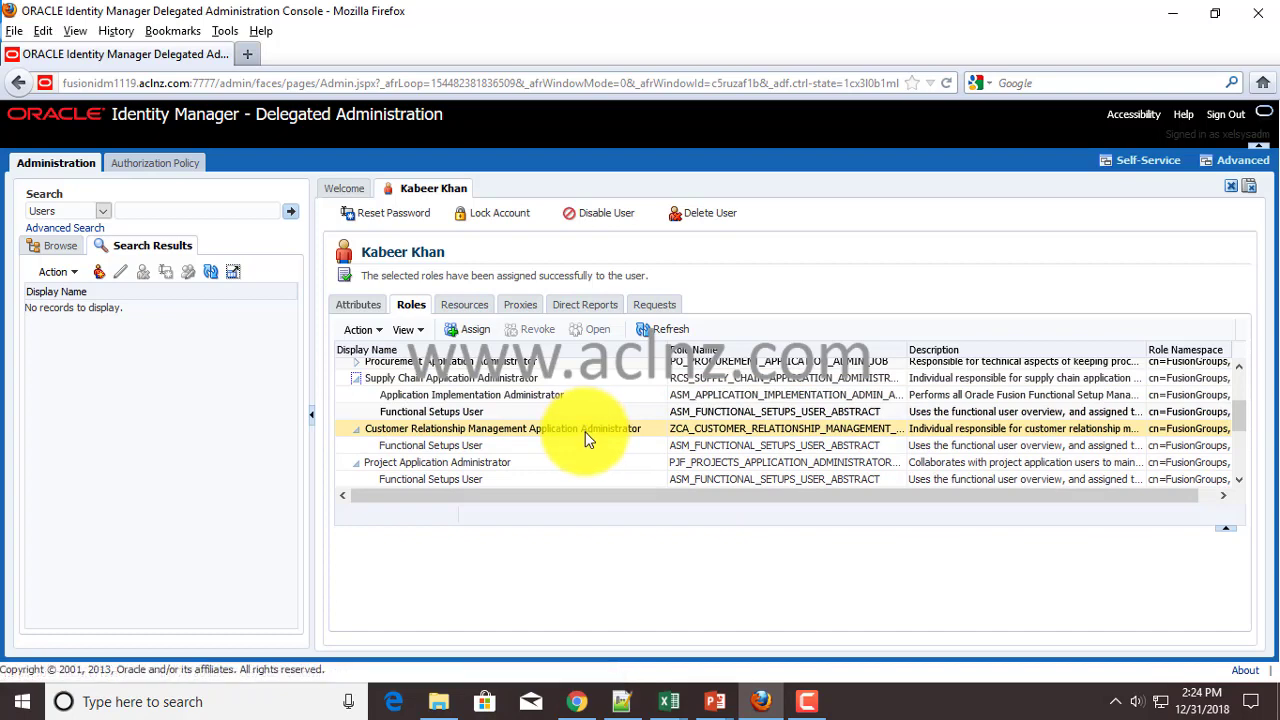
scroll(587, 437, "down", 3)
scroll(483, 430, "down", 4)
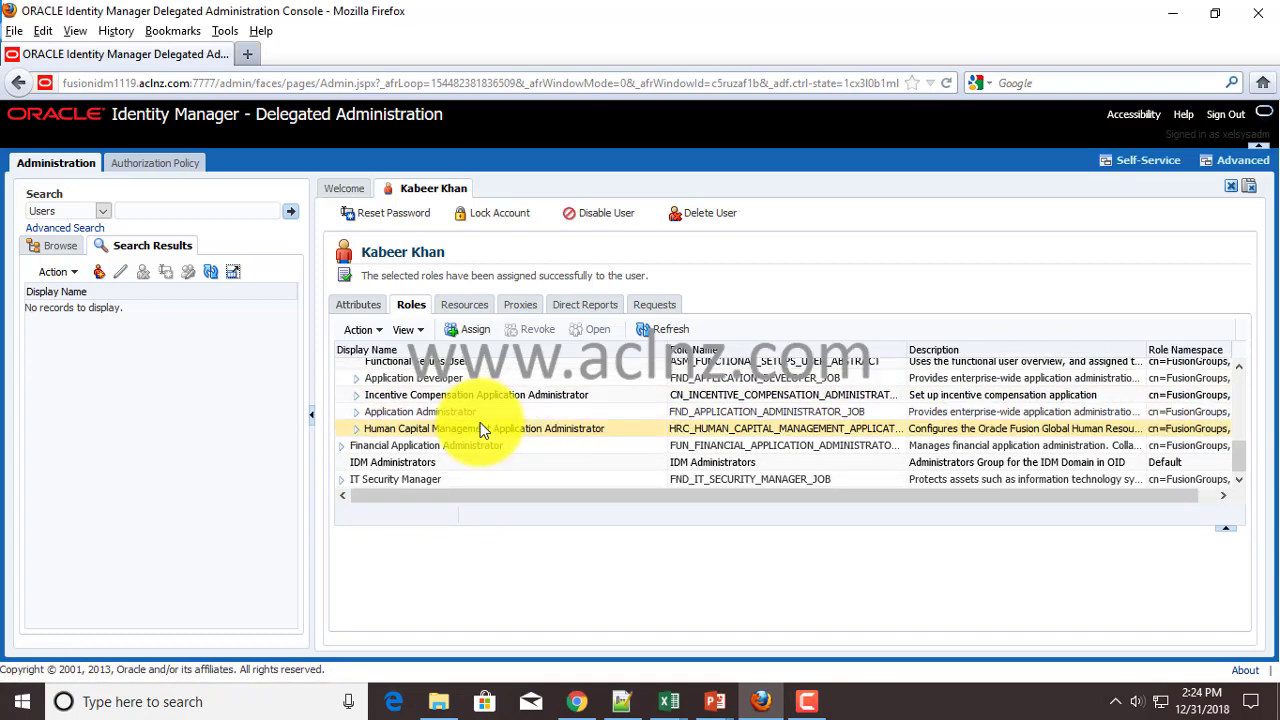
left_click(343, 447)
scroll(578, 400, "down", 1)
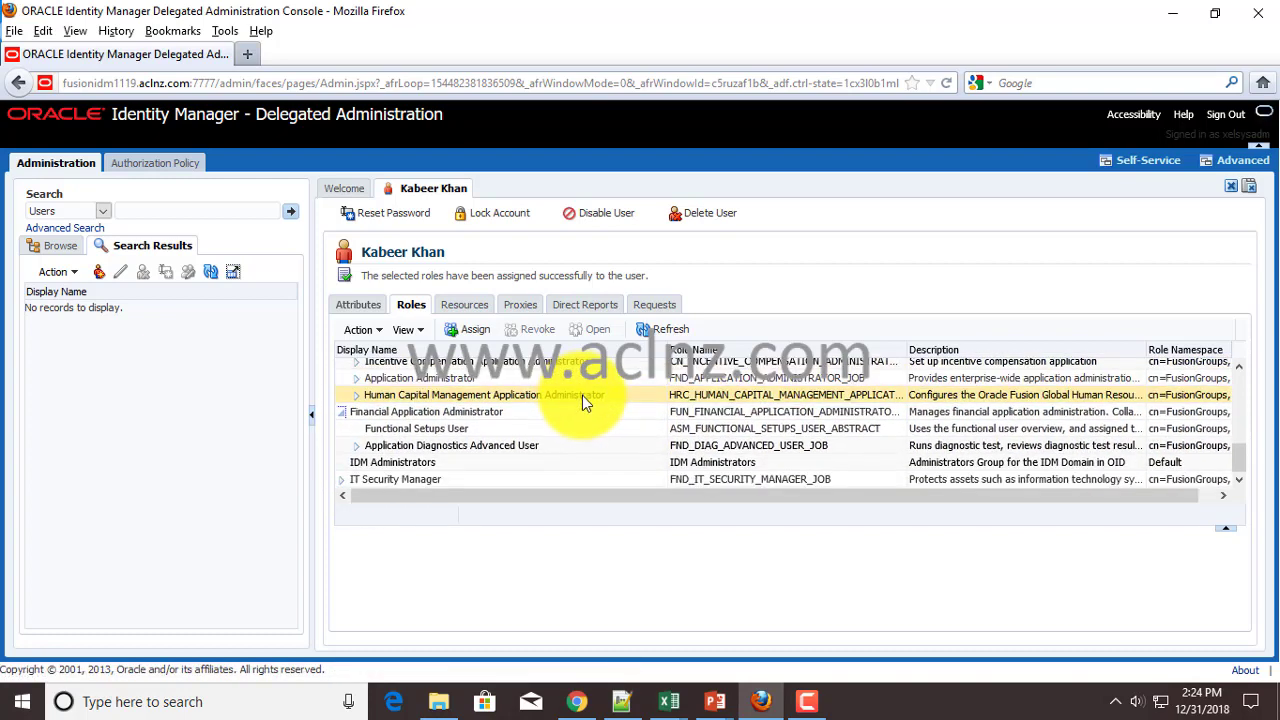
left_click(345, 482)
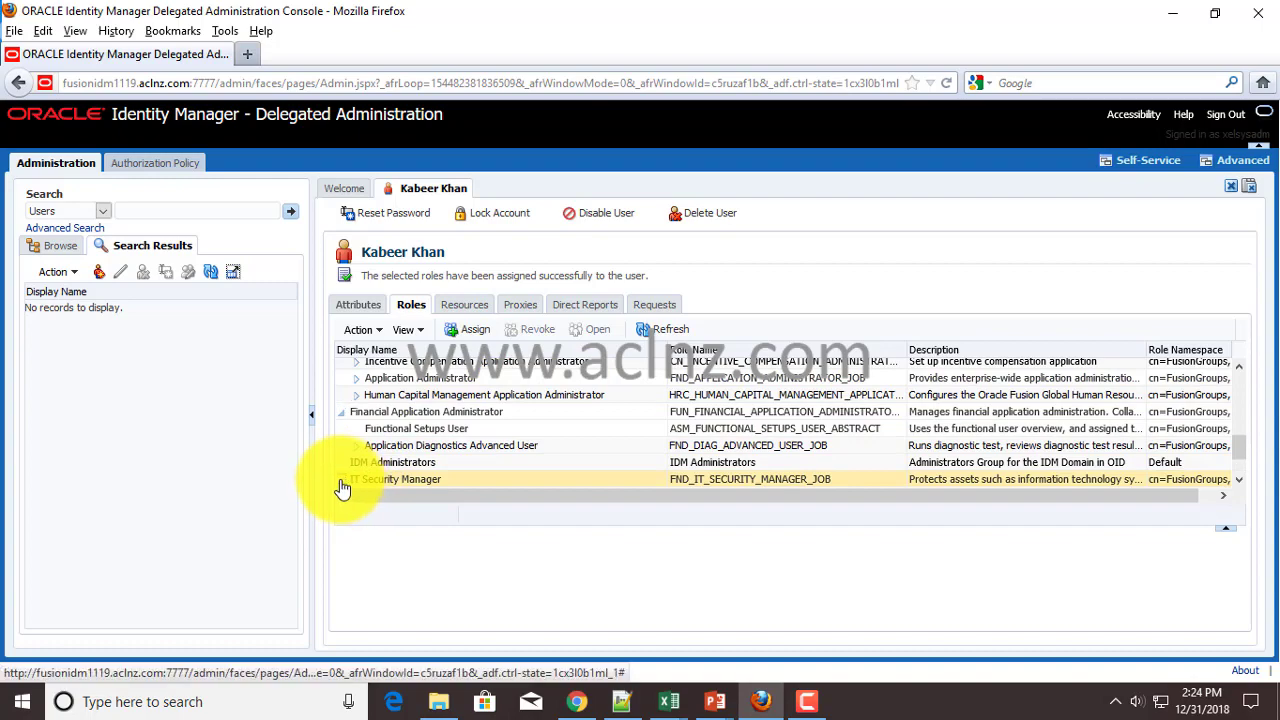
- Collapse Supply Chain Application Administrator and highlight Financial Application Administrator
scroll(568, 400, "down", 2)
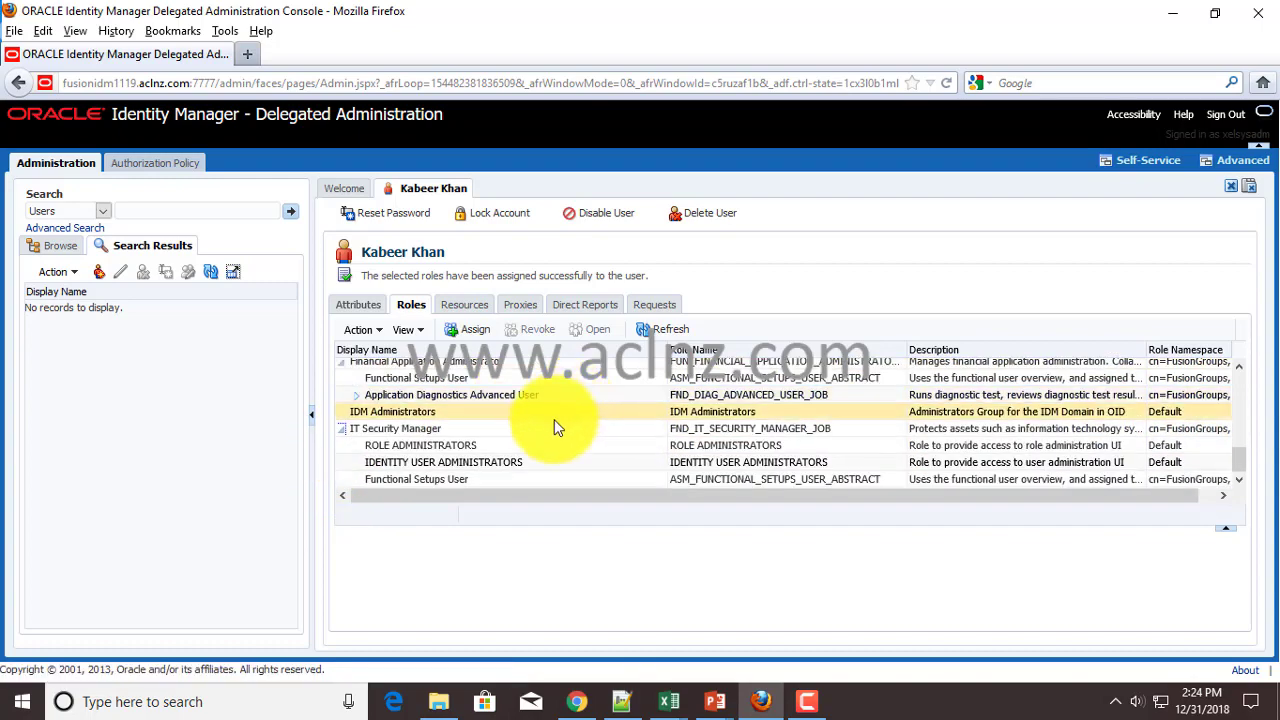
scroll(552, 425, "up", 3)
scroll(551, 421, "down", 3)
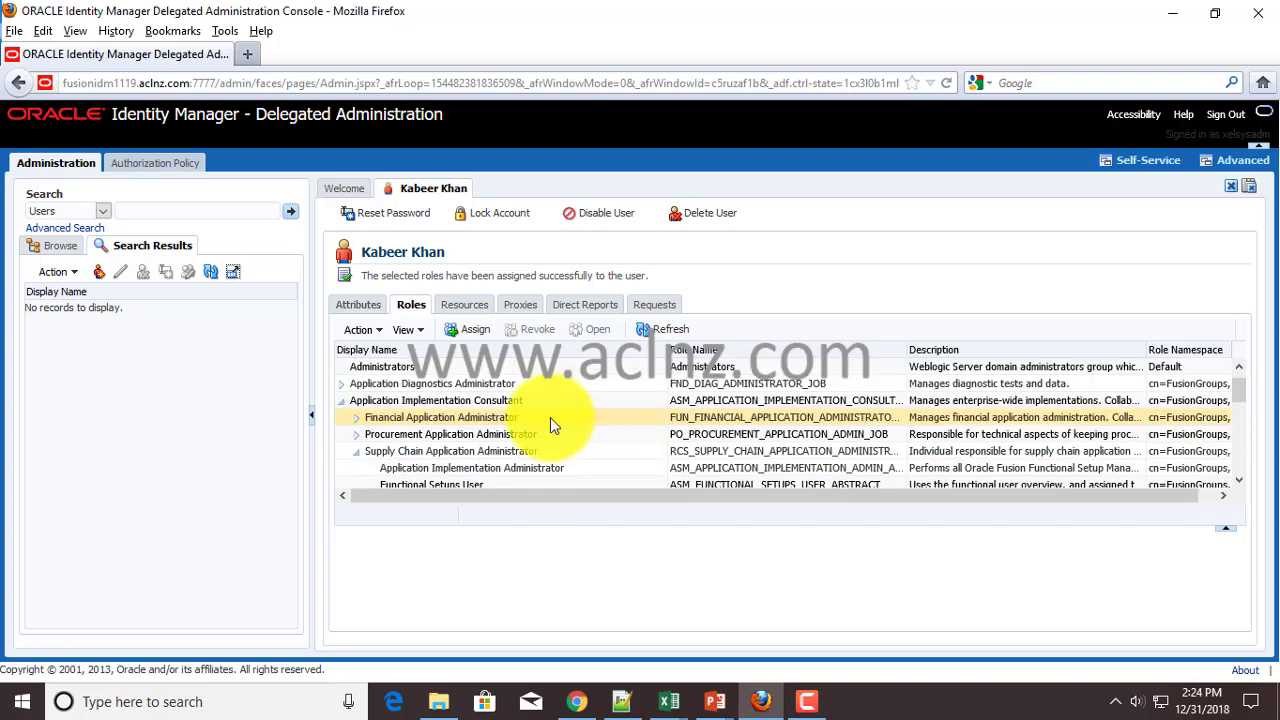
left_click(356, 451)
scroll(379, 400, "down", 3)
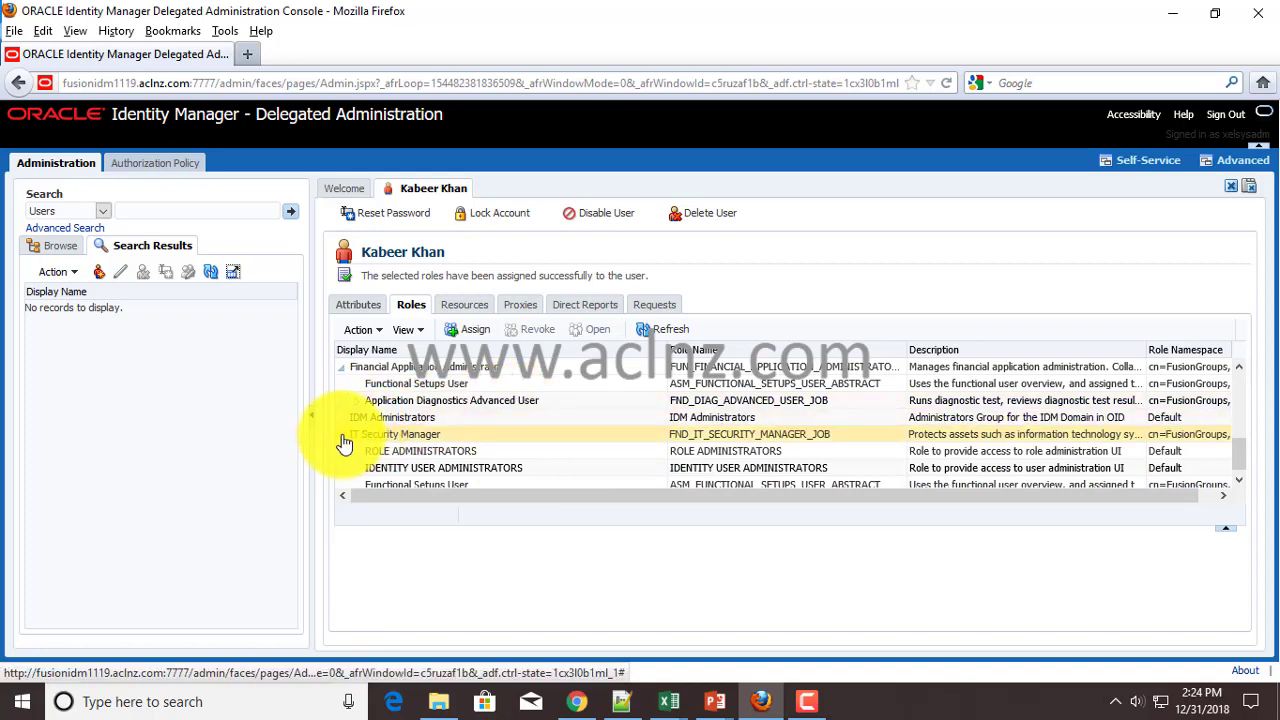
scroll(344, 443, "up", 3)
left_click(345, 416)
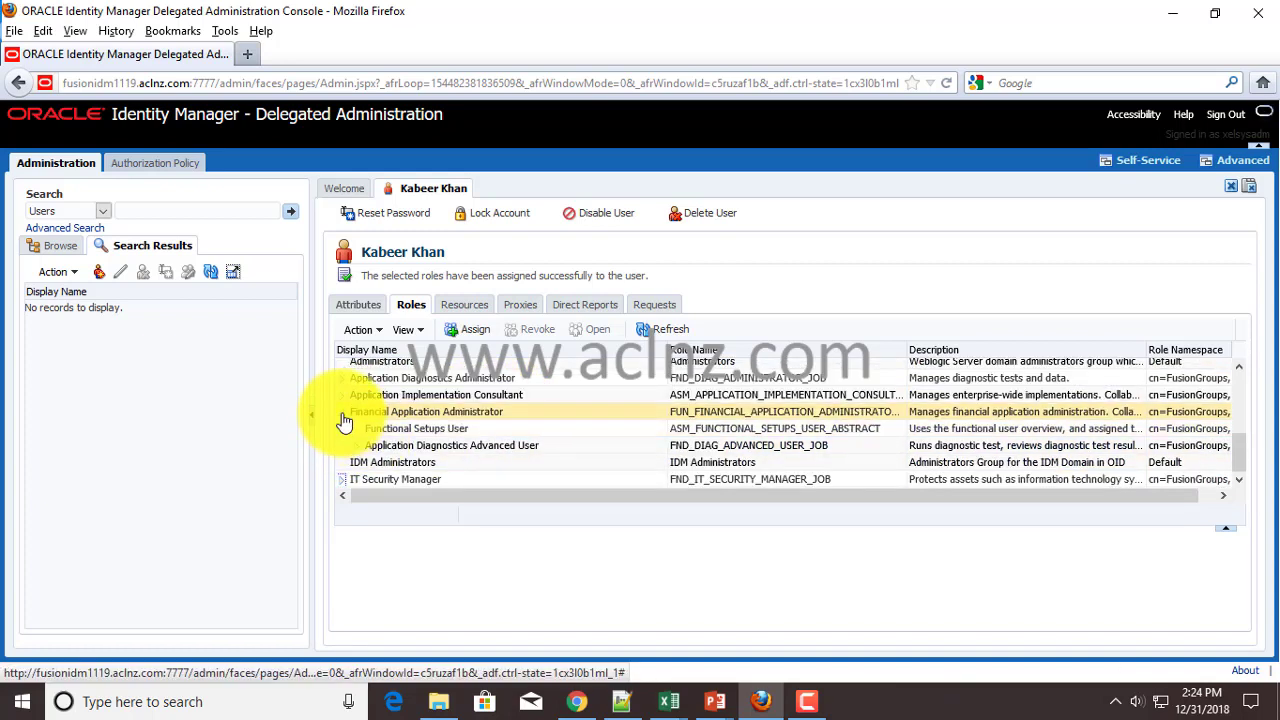
- Highlight the Functional Setups User role, then show the user's Attributes details
left_click(537, 425)
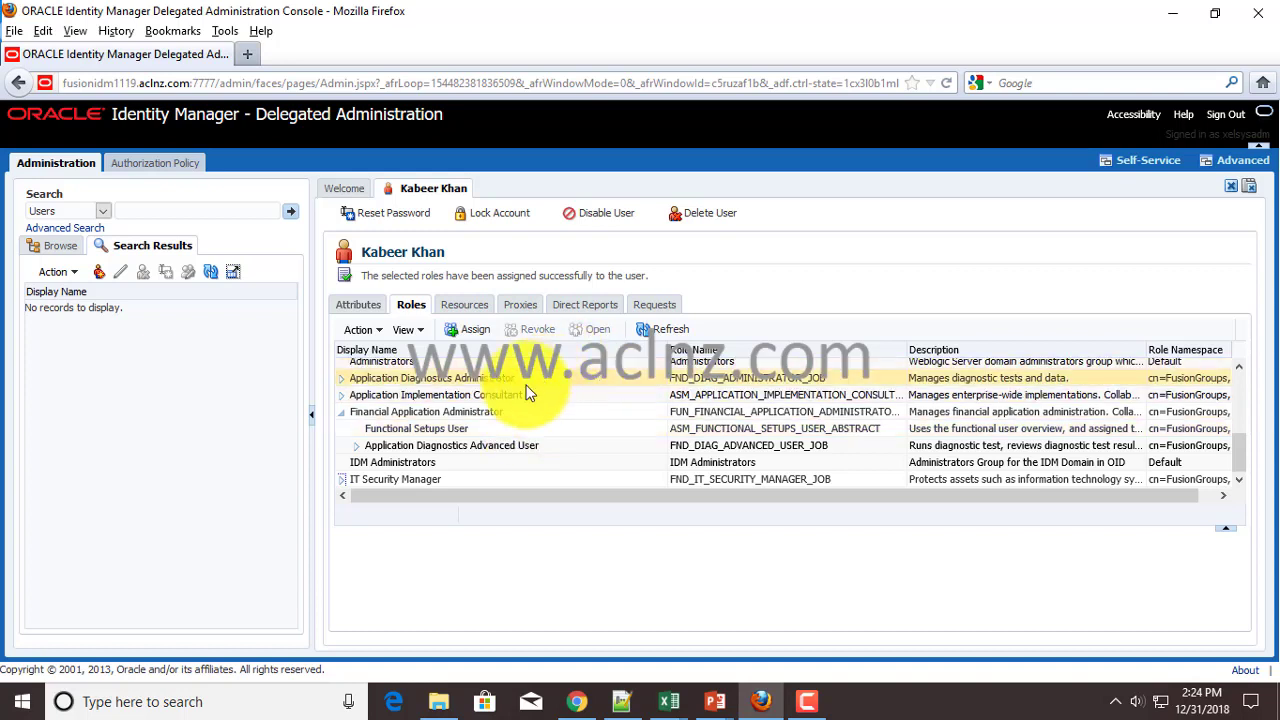
left_click(359, 306)
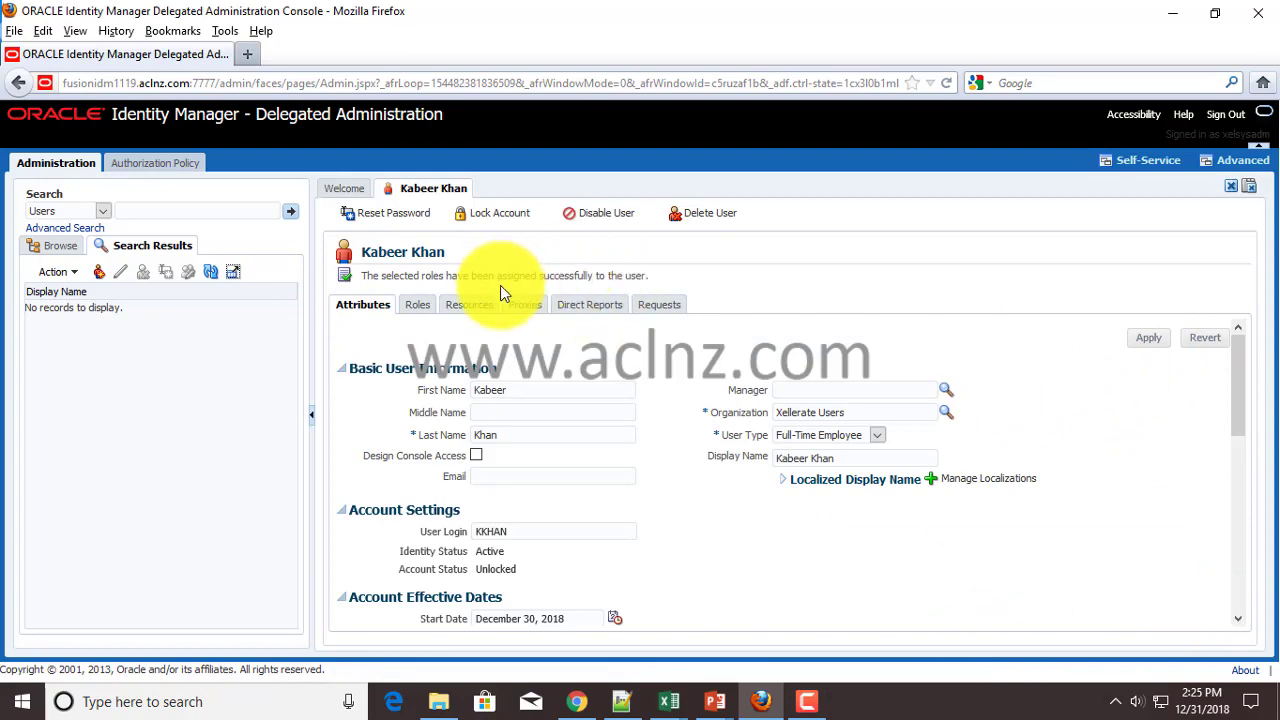
left_click(418, 305)
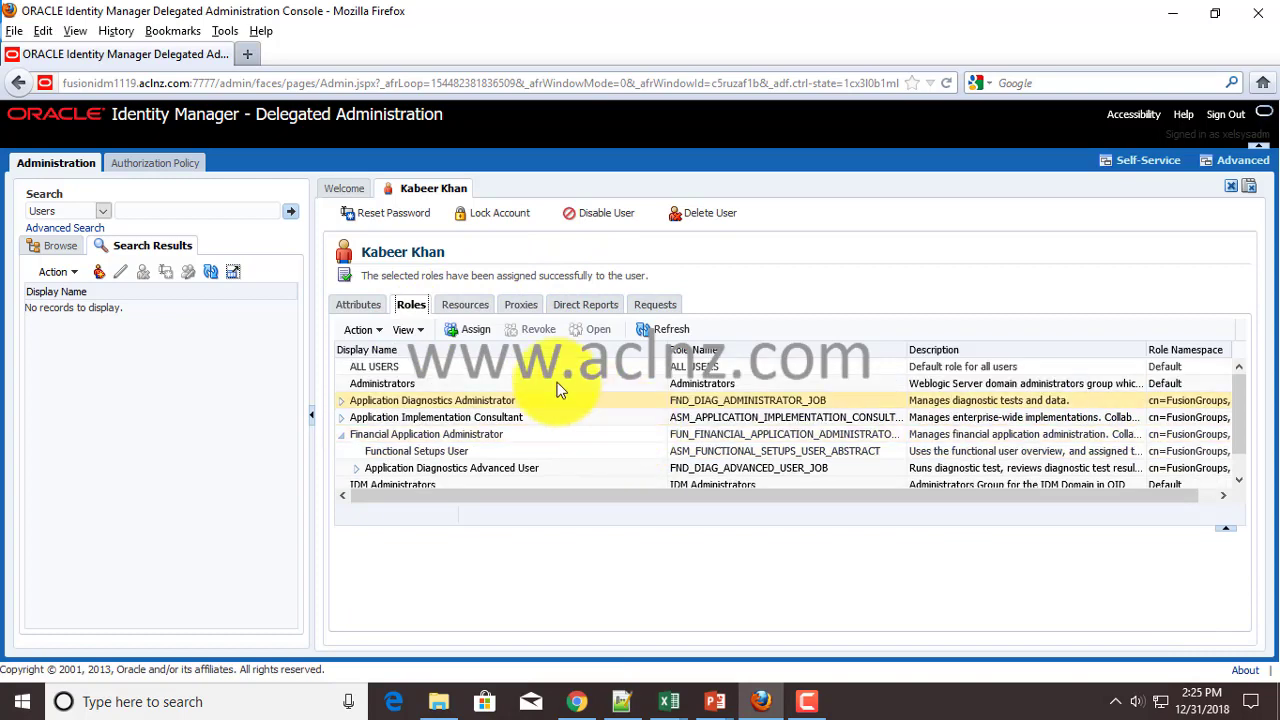
left_click(357, 309)
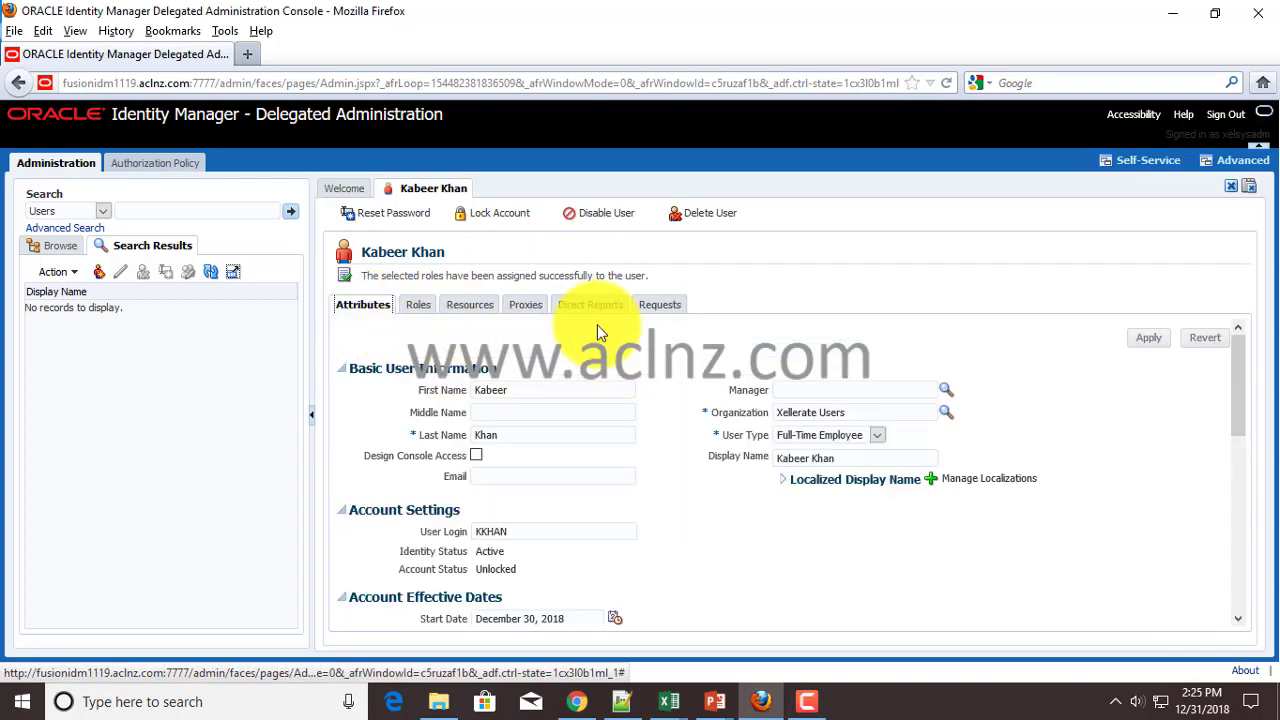
left_click_drag(1238, 395, 1237, 357)
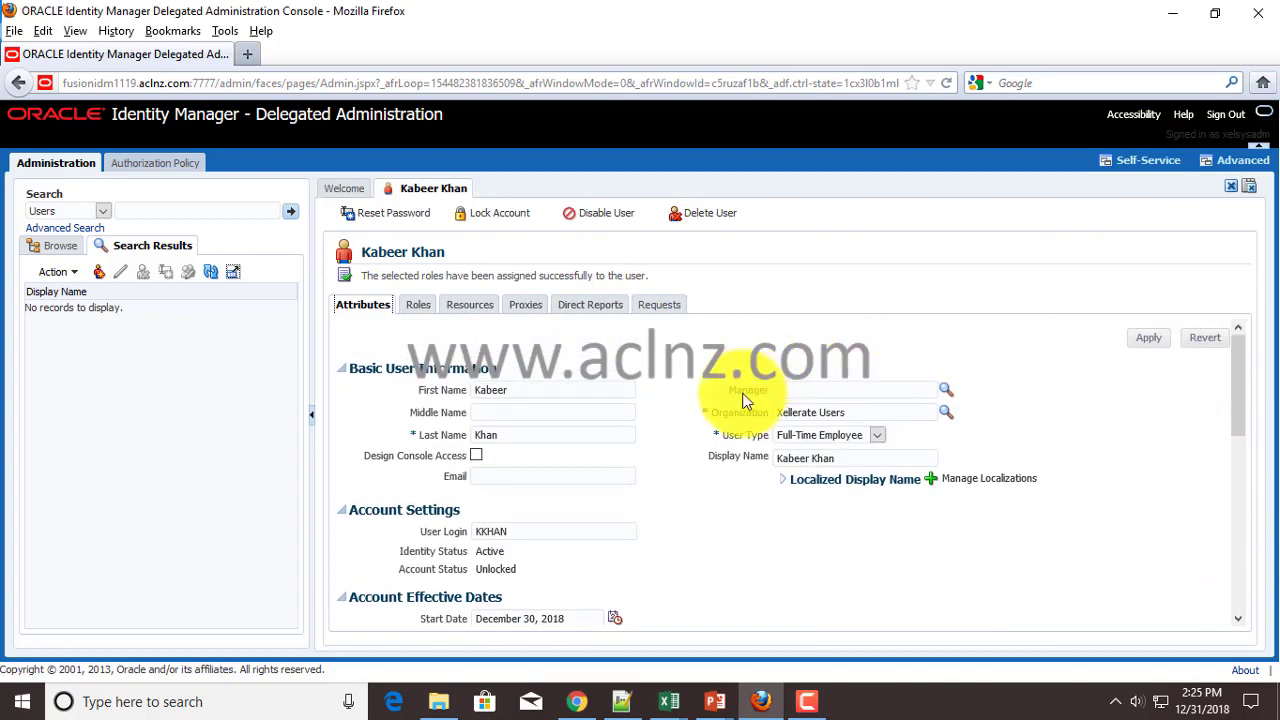
left_click(653, 305)
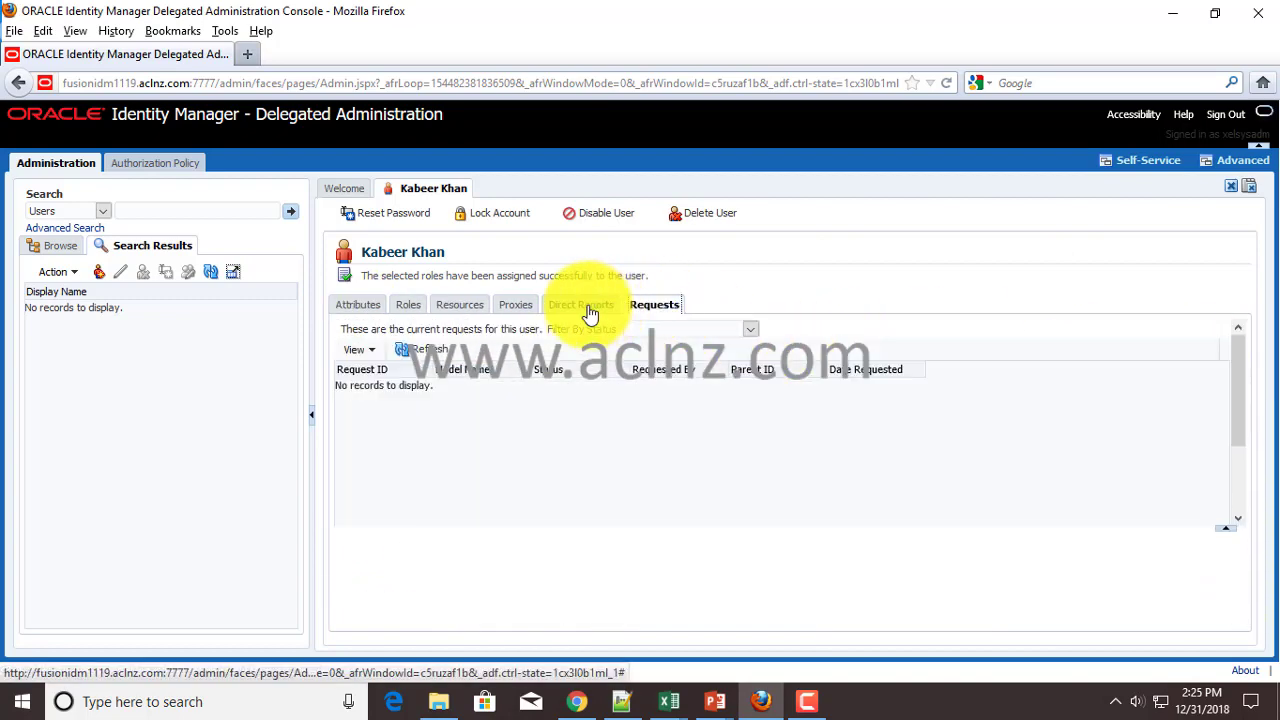
left_click(588, 306)
left_click(521, 305)
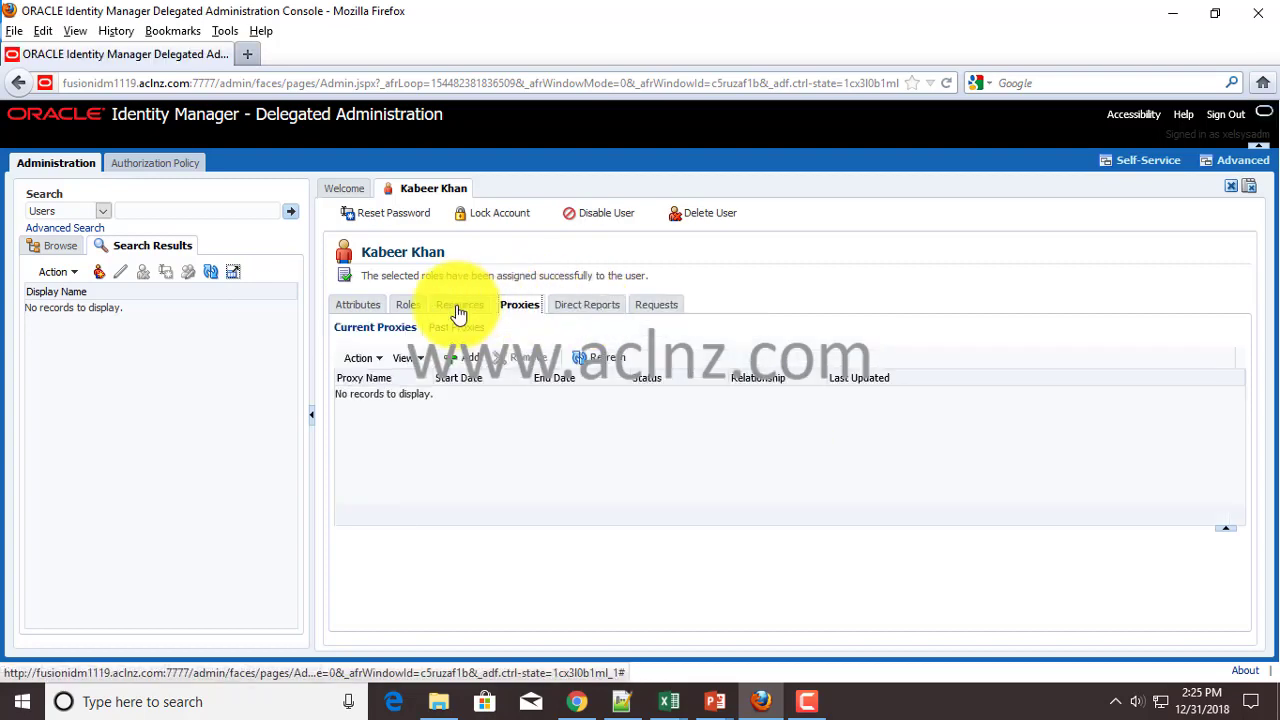
left_click(456, 305)
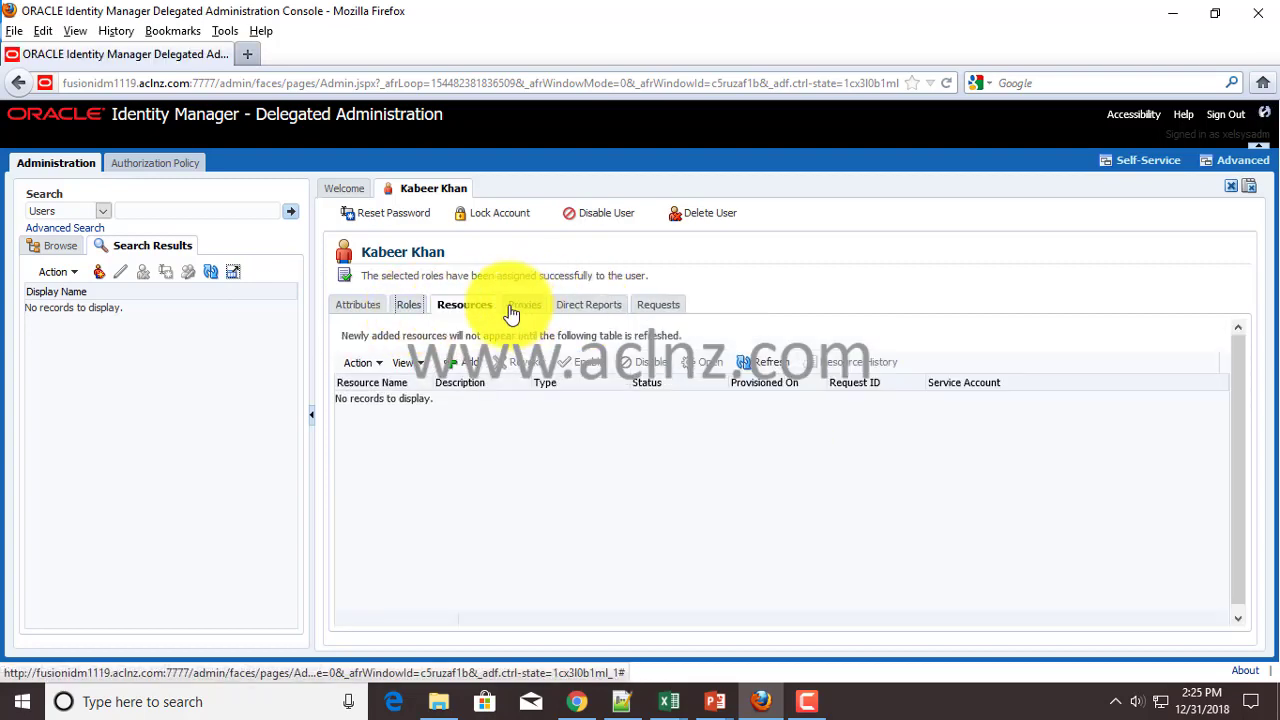
left_click(408, 305)
left_click(359, 308)
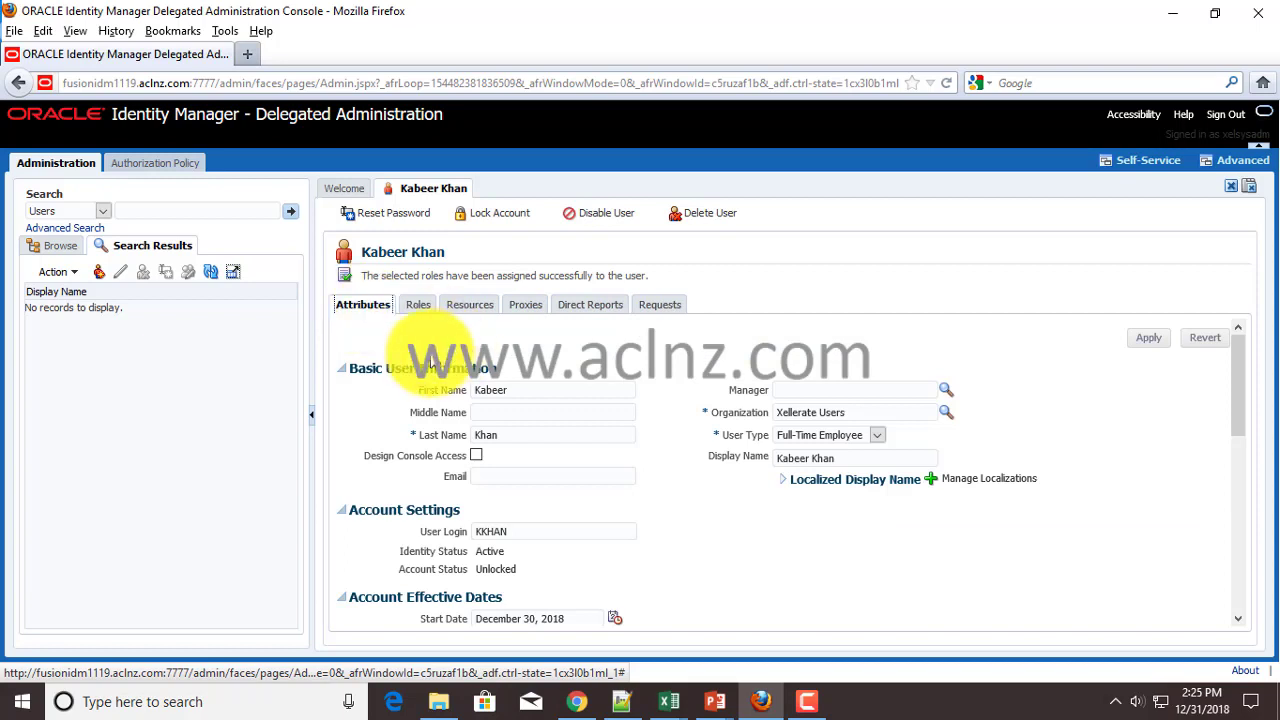